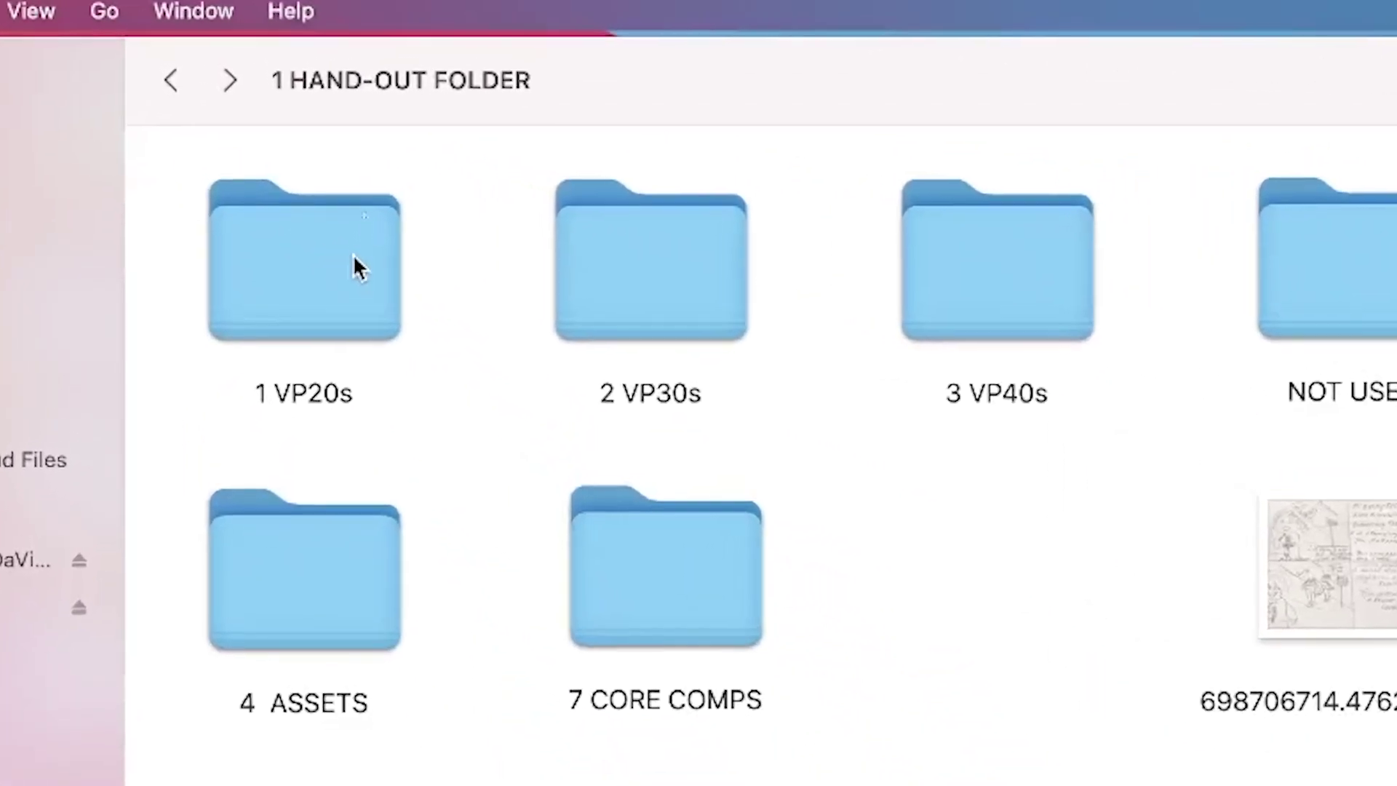
Find the COLOUR CORRECTION folder in 1 VP20s / 3 VIDEOs of the hand-out folder and copy it
double_click(374, 259)
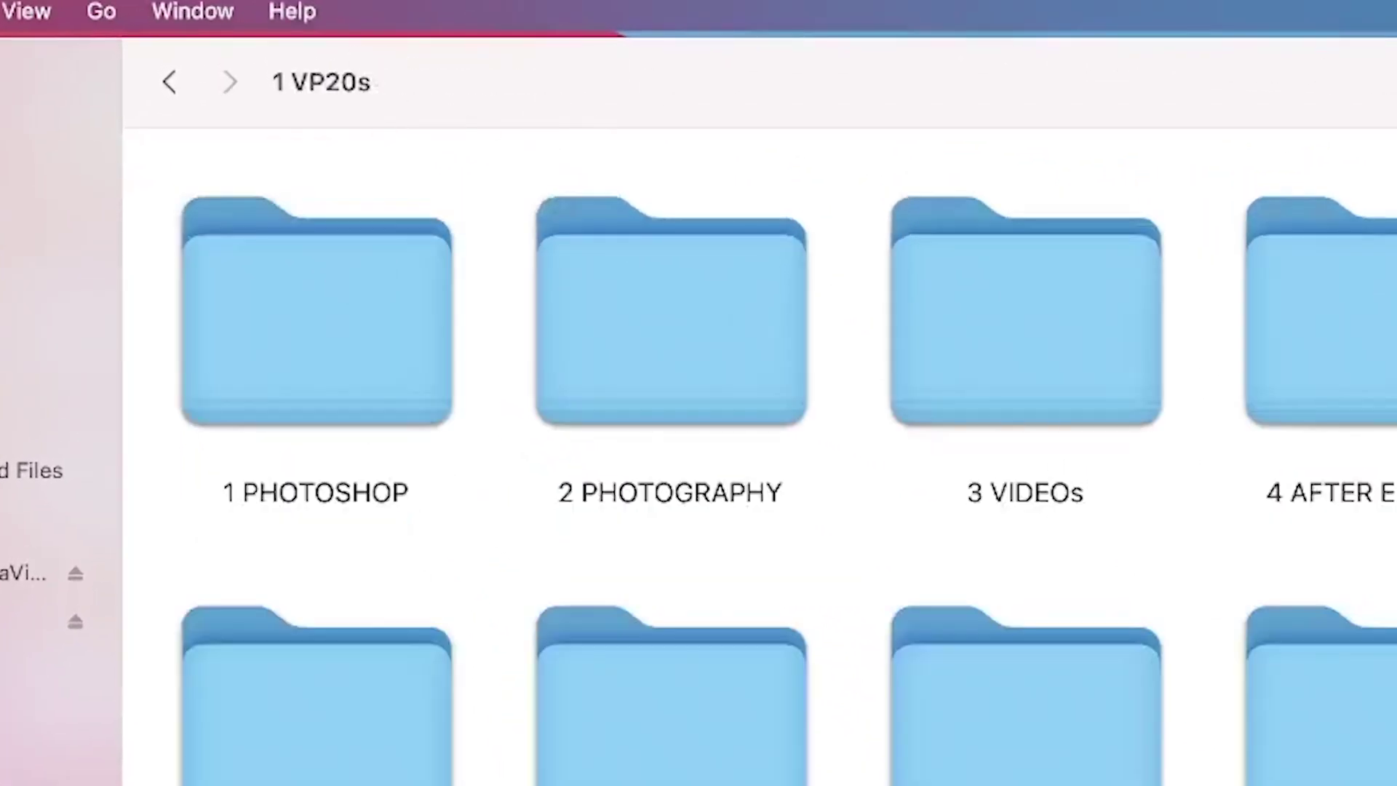
double_click(1041, 272)
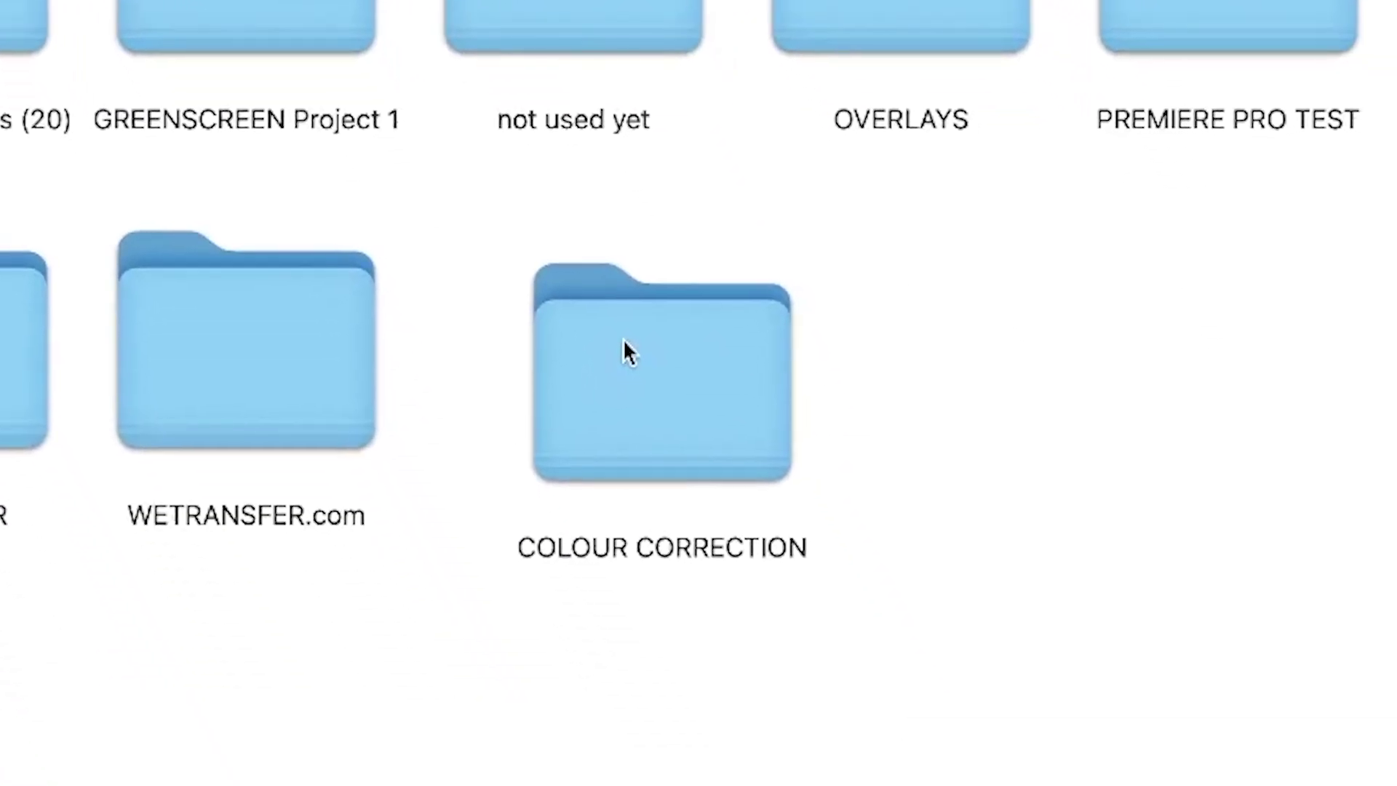
right_click(623, 349)
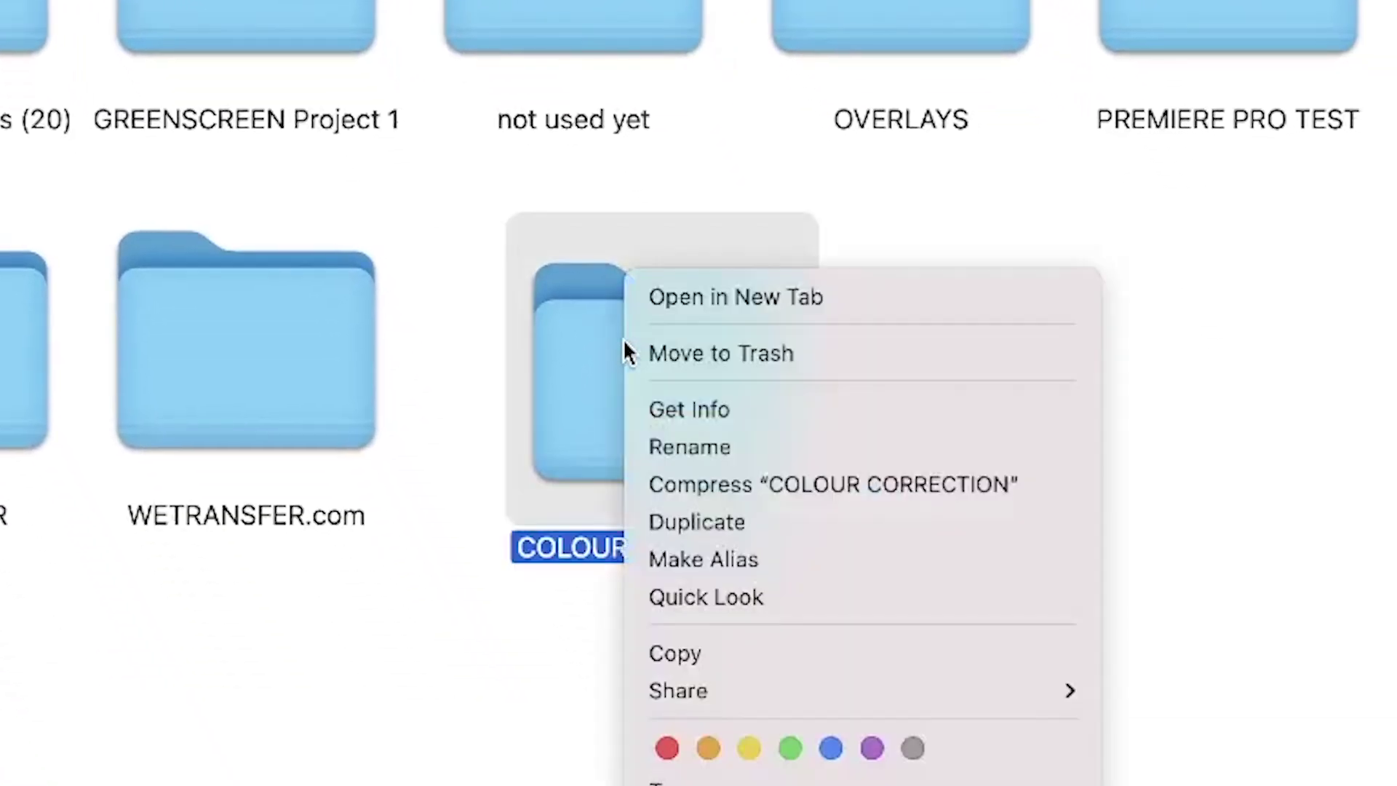
left_click(796, 640)
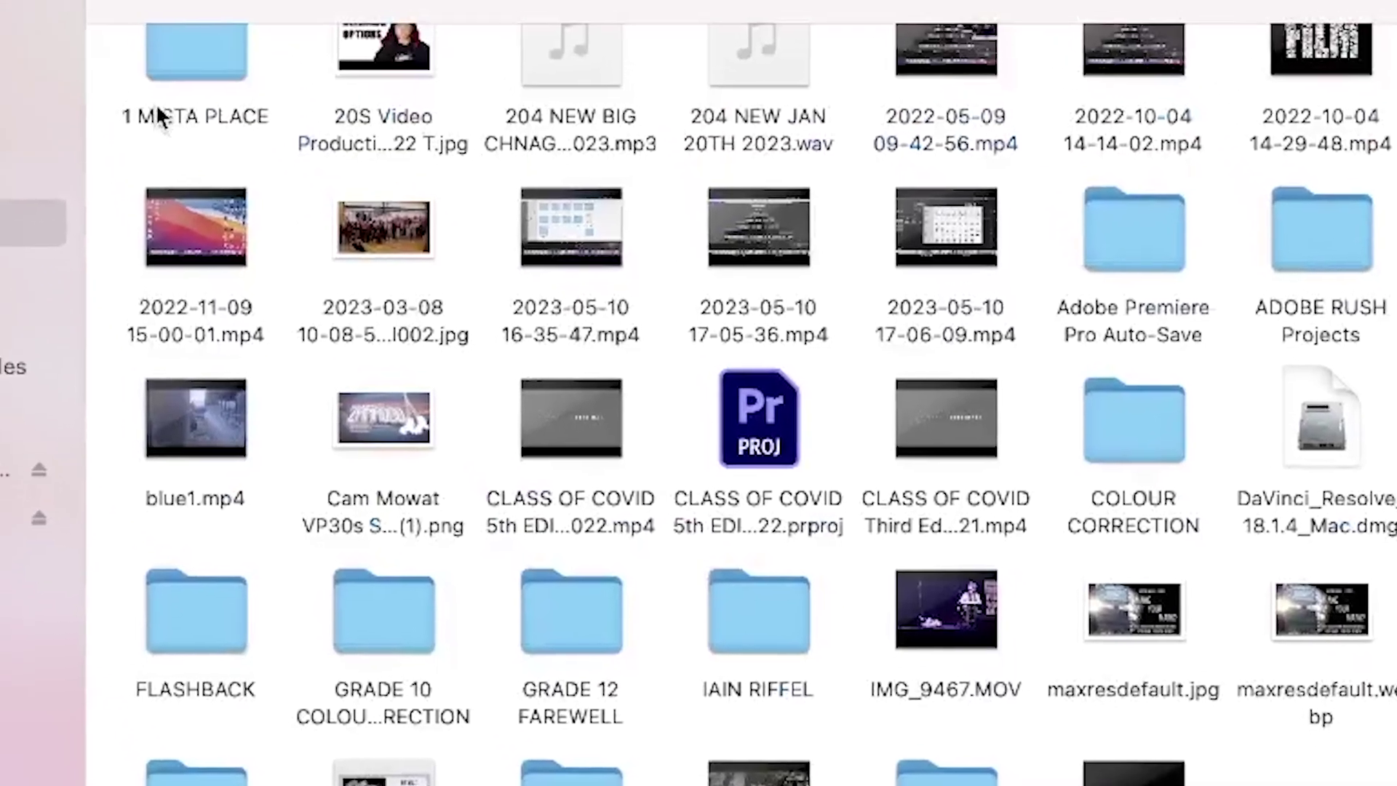
Paste the copied folder into 1 MISTA PLACE / VP20s / 2 VIDEO on the desktop
left_click(156, 109)
double_click(259, 239)
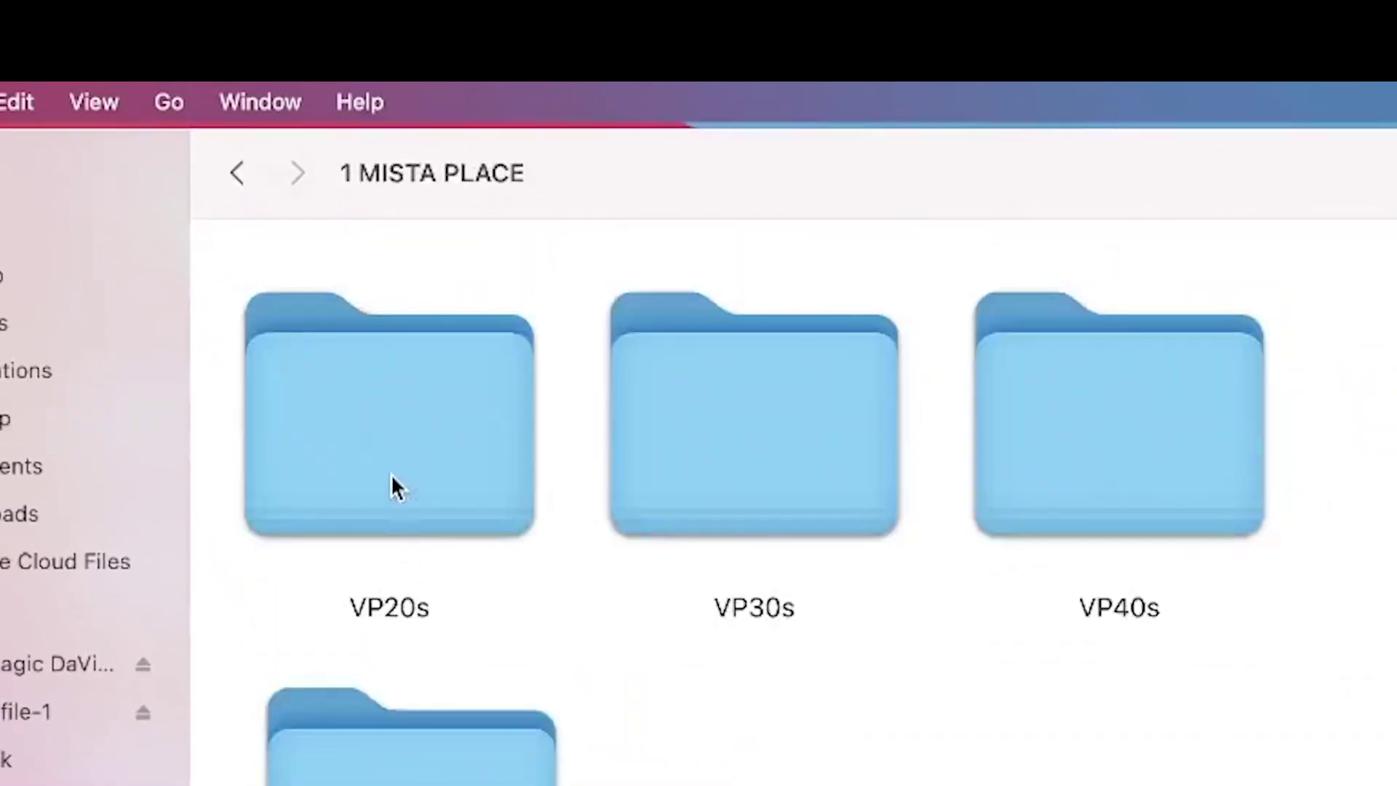
double_click(390, 474)
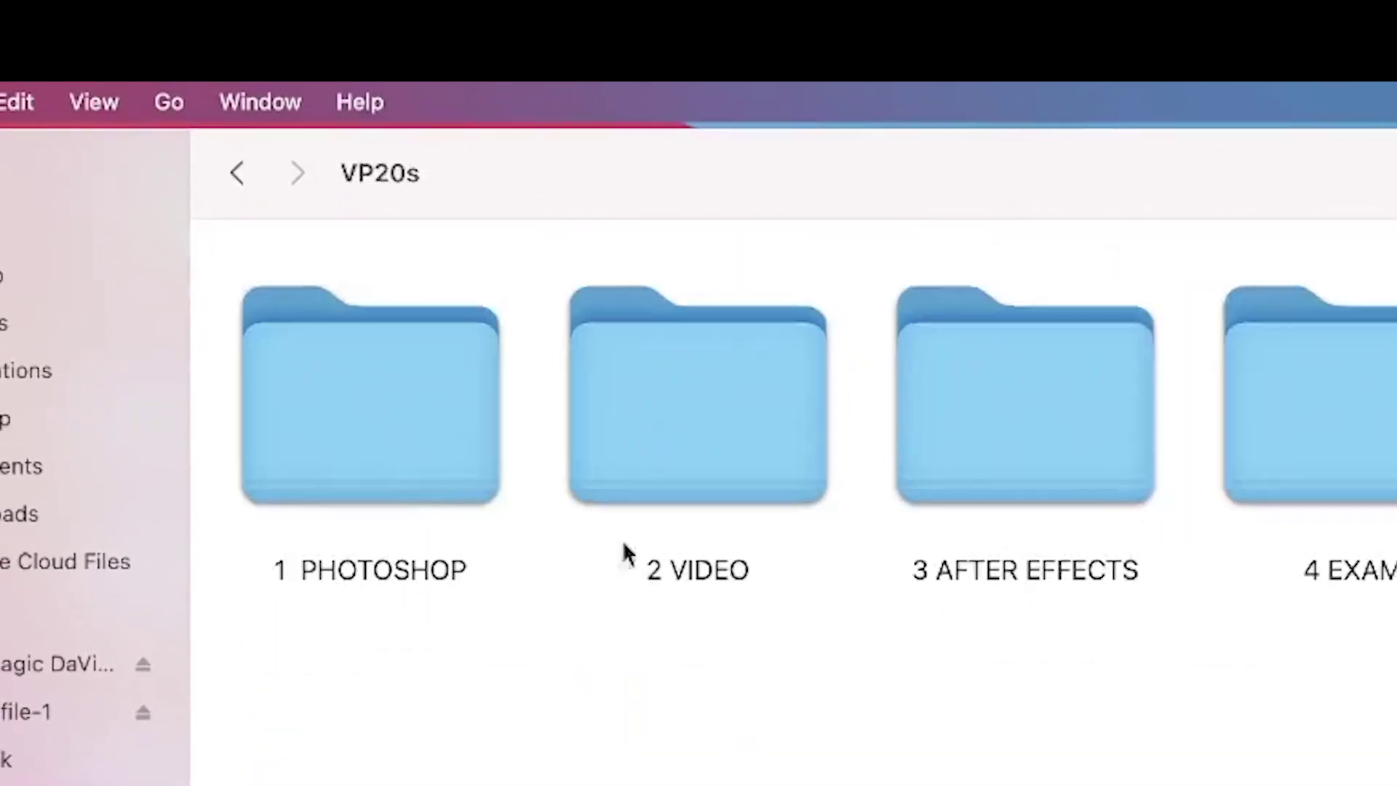
left_click(736, 389)
double_click(734, 387)
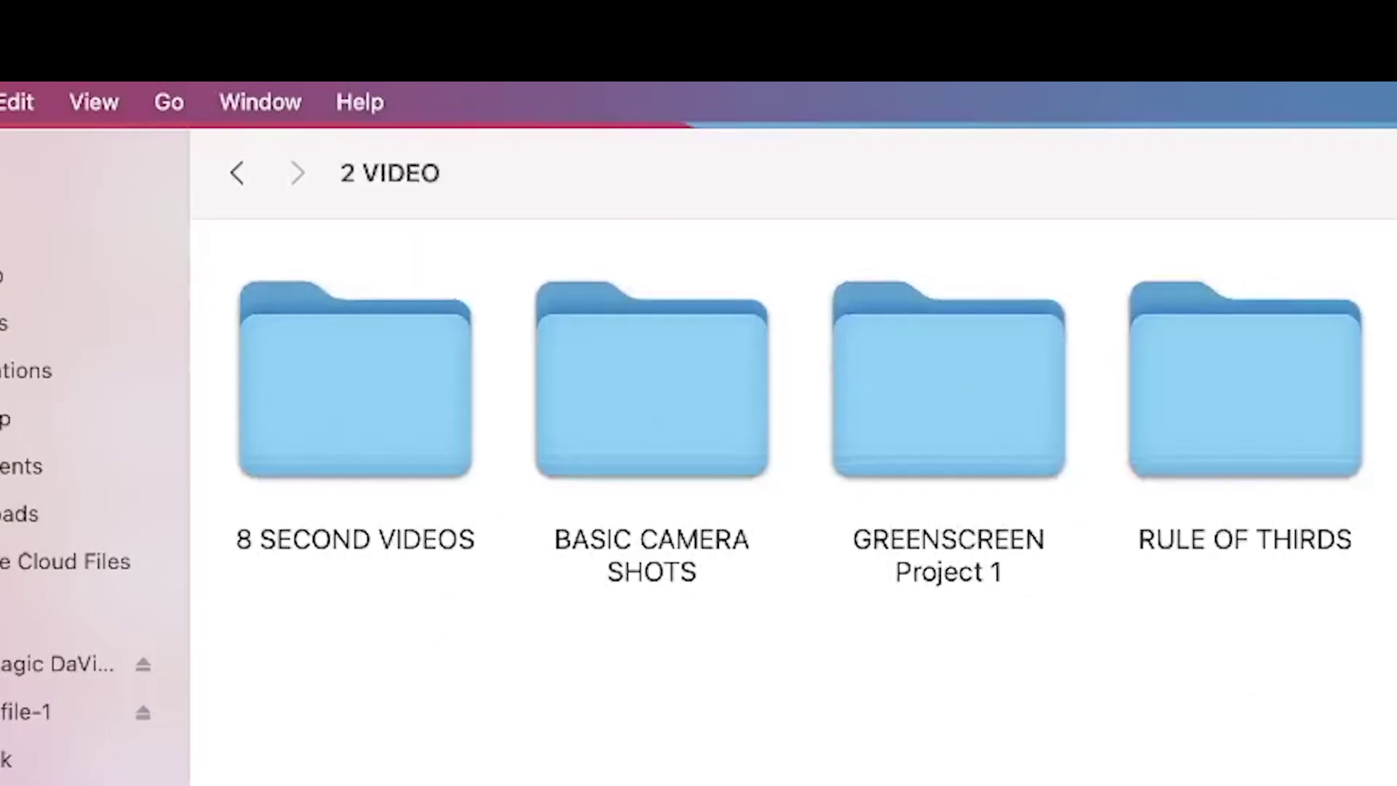
right_click(1306, 783)
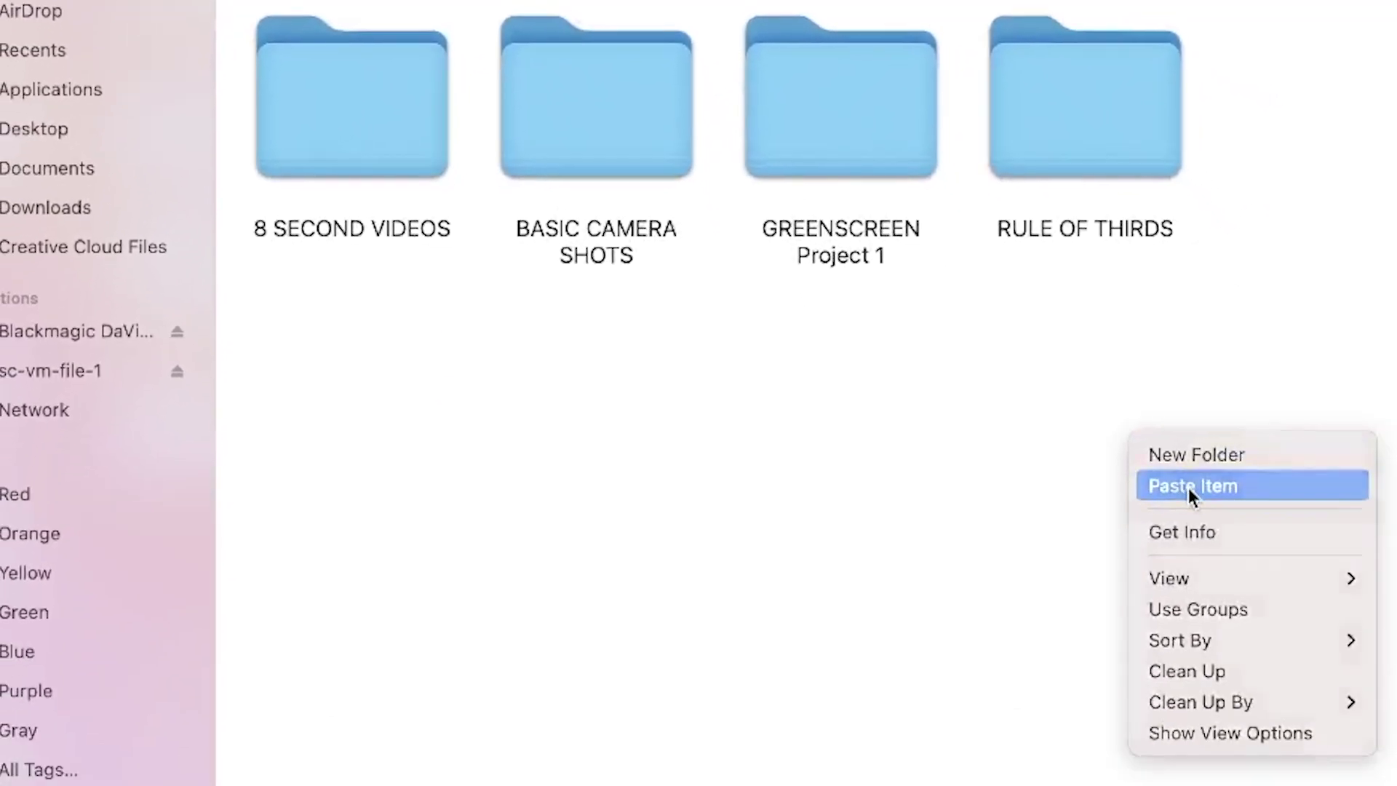
left_click(1211, 535)
In the pasted COLOUR CORRECTION folder, set the icon size to 228×228, widen the grid spacing and set the text size to 16
double_click(1382, 100)
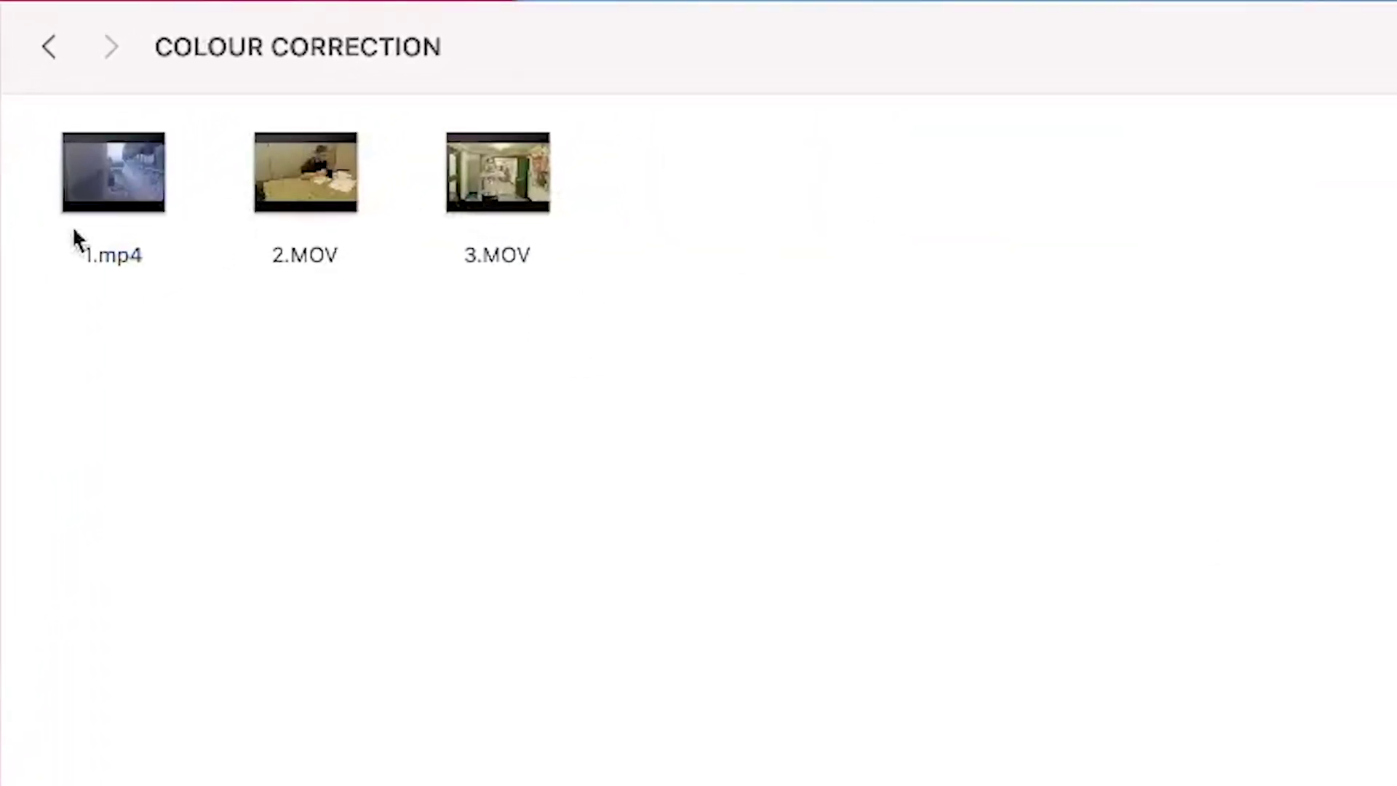
right_click(1149, 501)
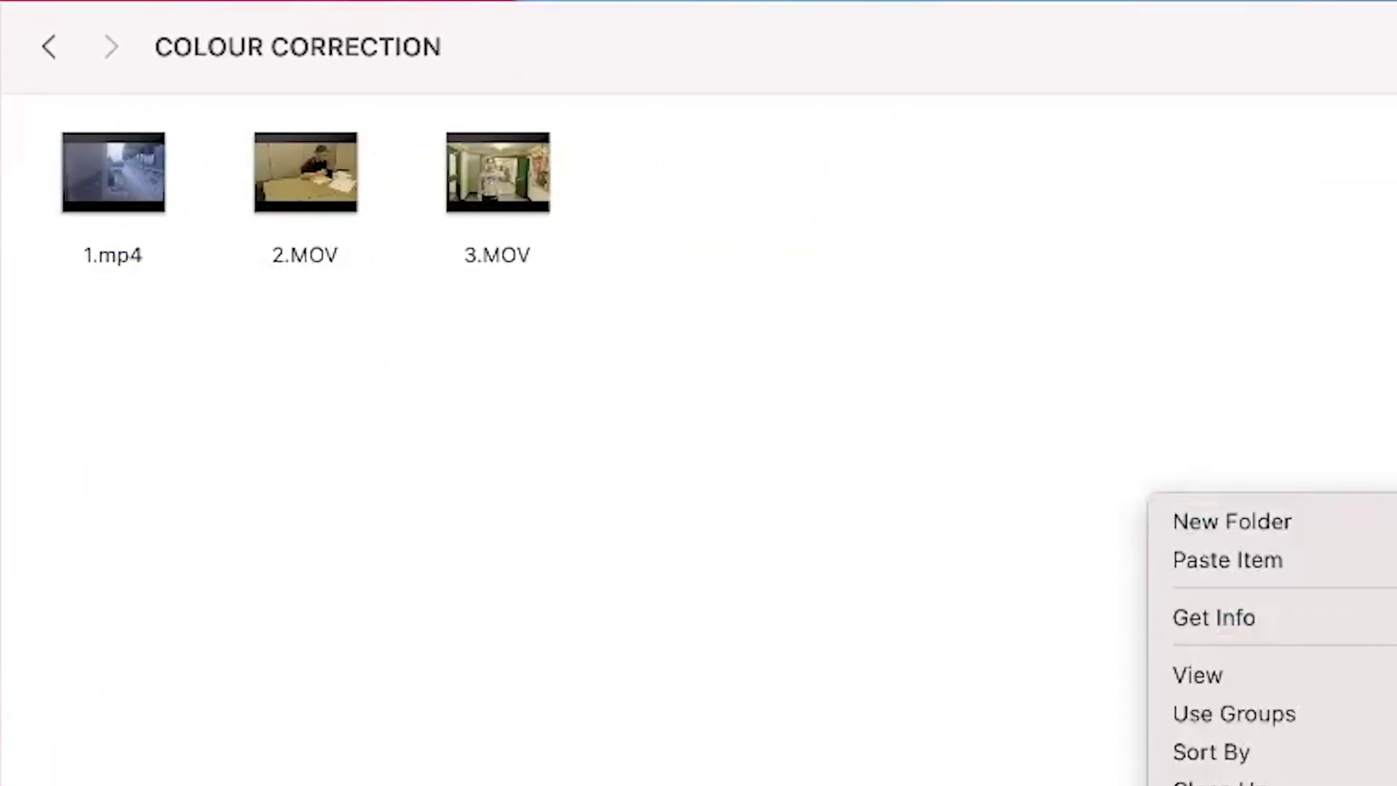
left_click(1251, 784)
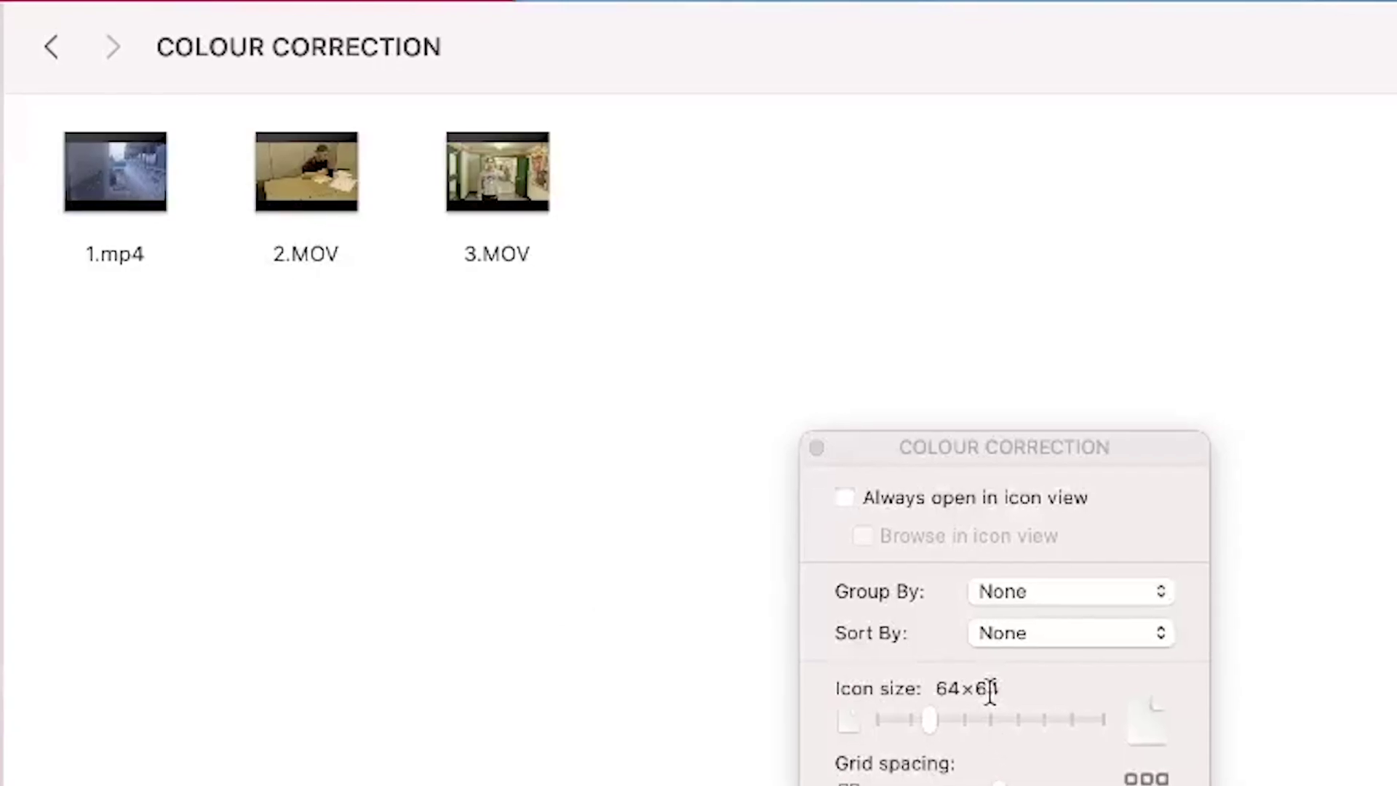
left_click_drag(932, 722, 1039, 731)
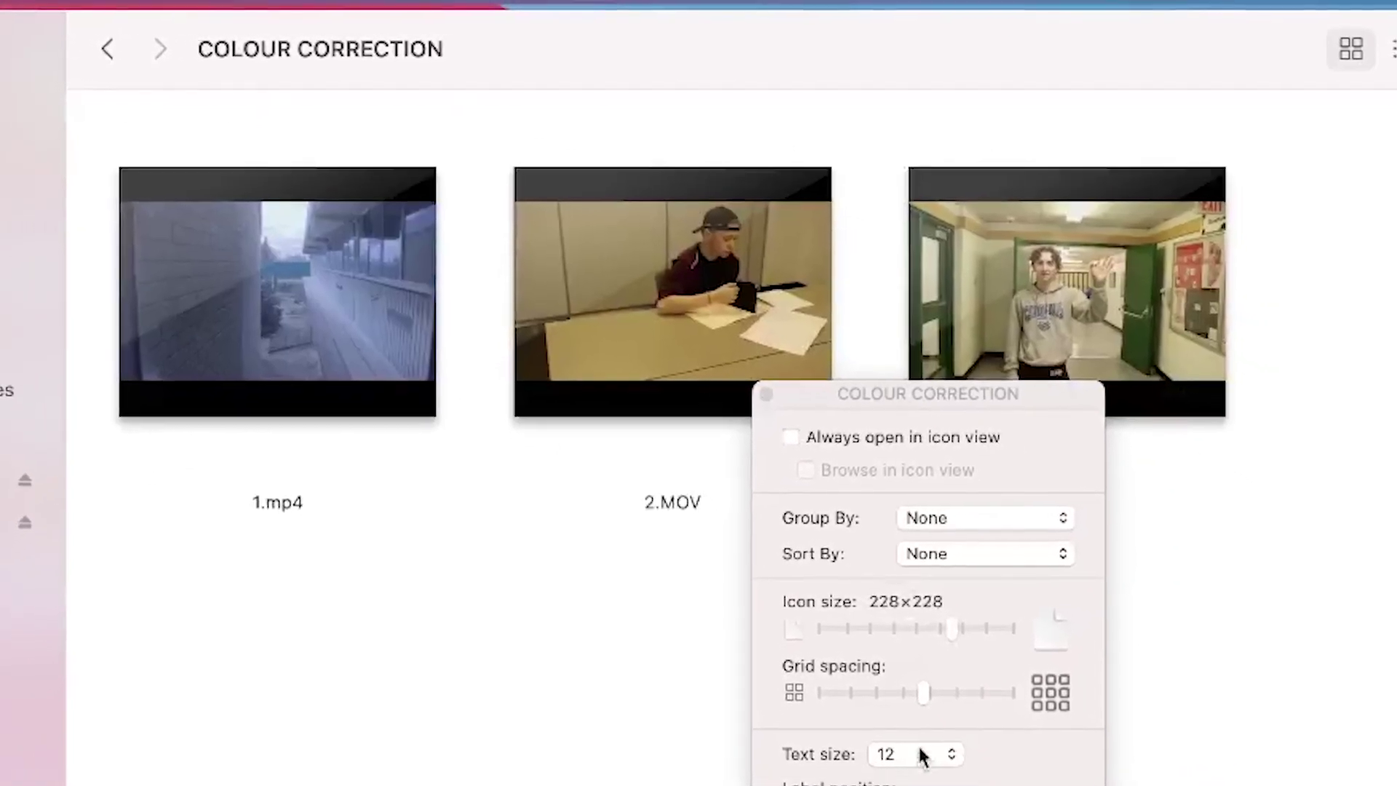
left_click_drag(947, 715, 978, 716)
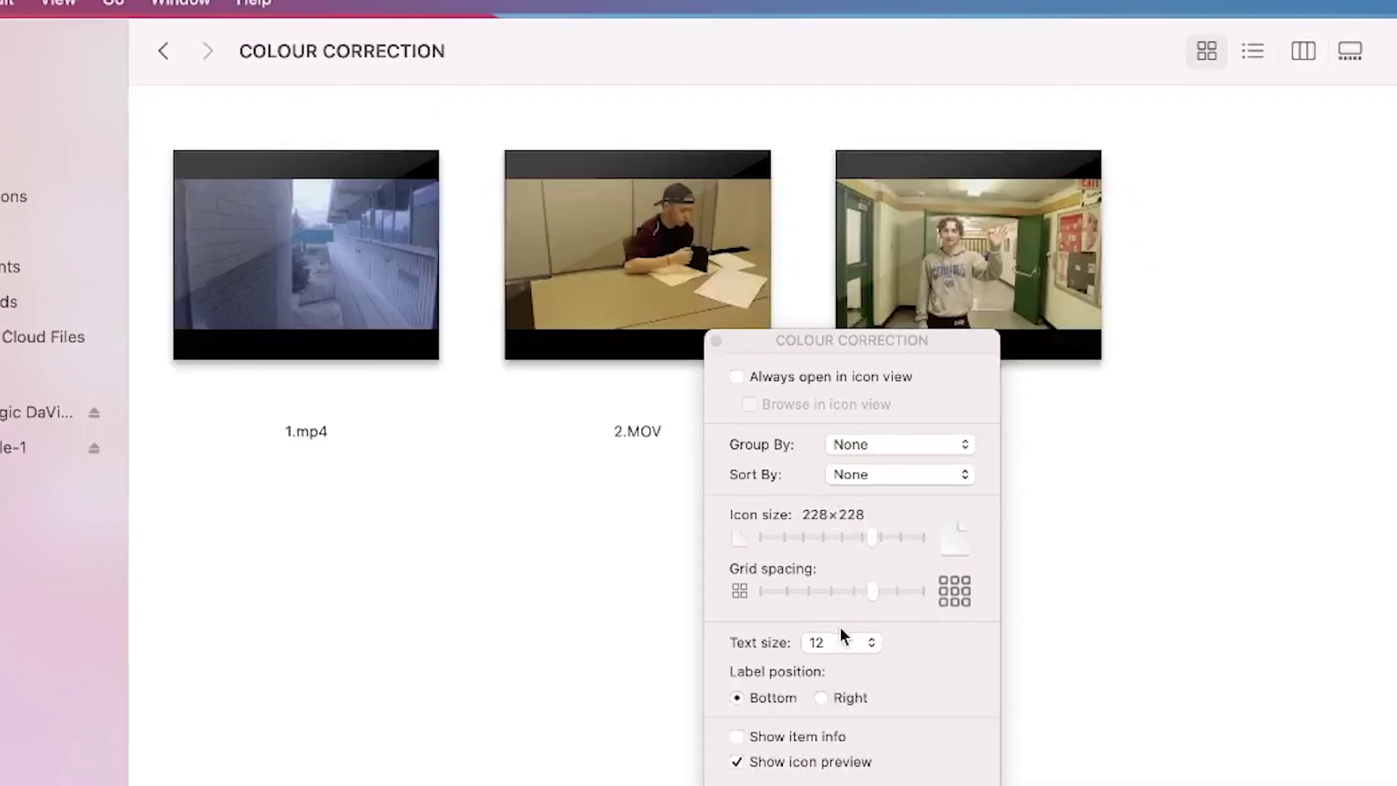
left_click(858, 671)
left_click(769, 647)
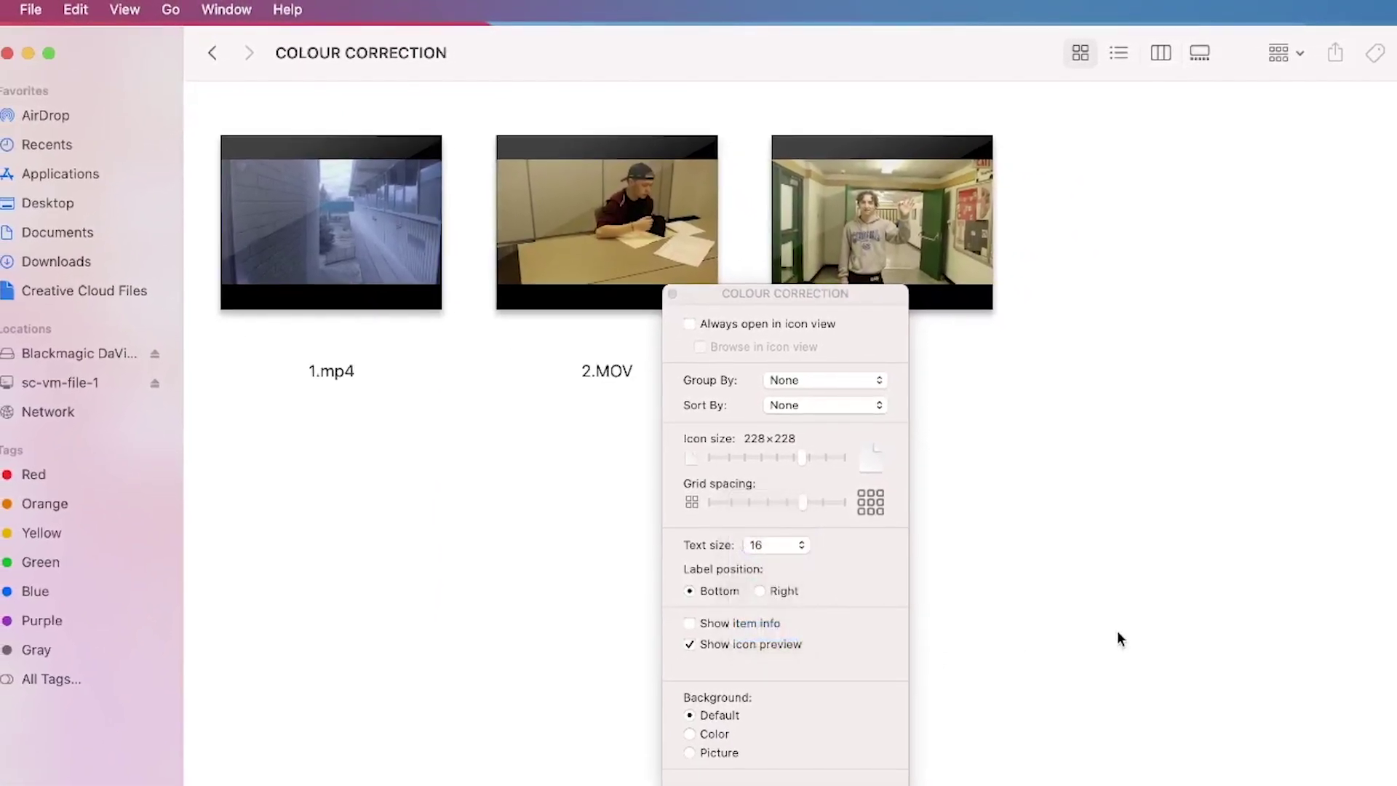
left_click(673, 294)
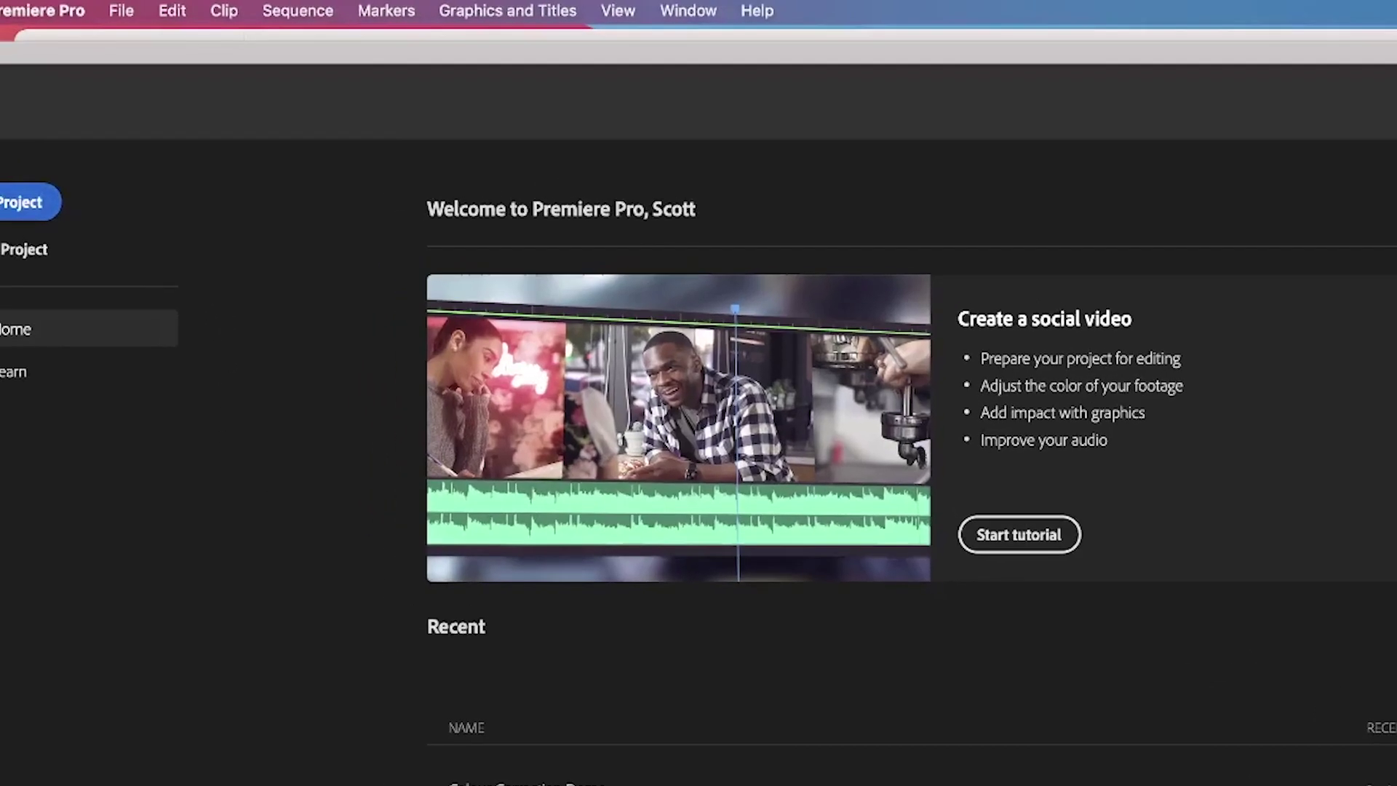
Start a new Premiere Pro project named "Mista Place Vp20s S2 2023 Colour Correction"
left_click(7, 179)
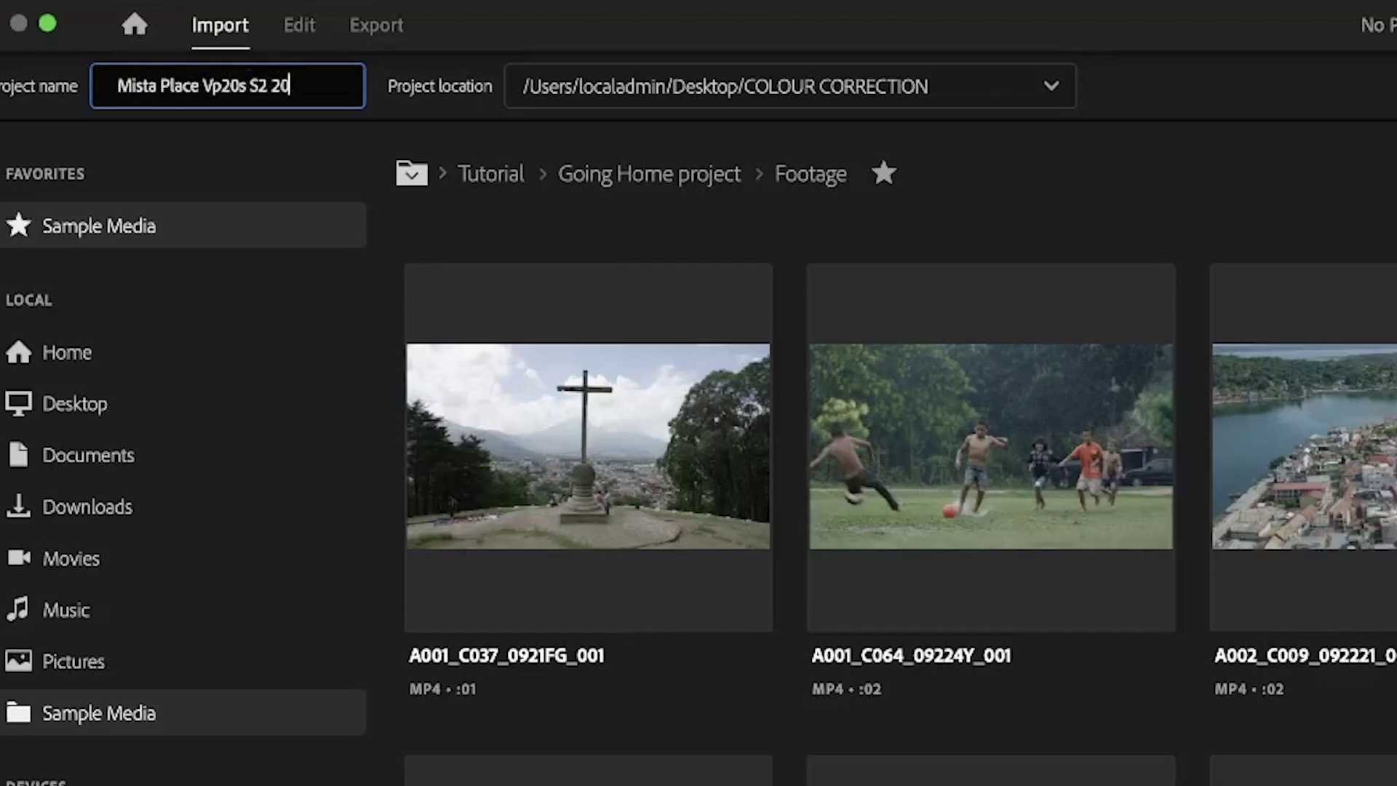
type("lour Correction")
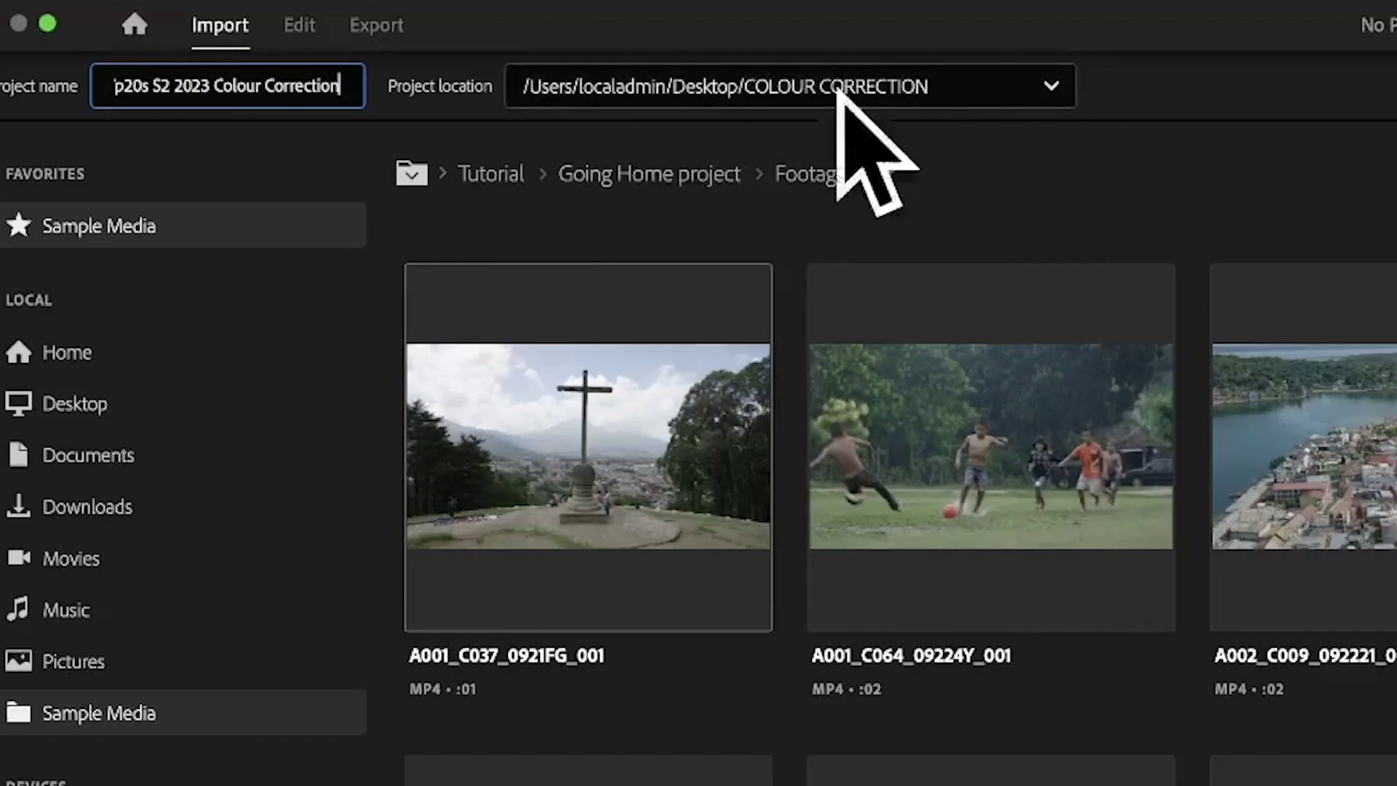
Set the project location to Desktop/1 MISTA PLACE/VP20s/2 VIDEO/COLOUR CORRECTION and create the project
left_click(1050, 88)
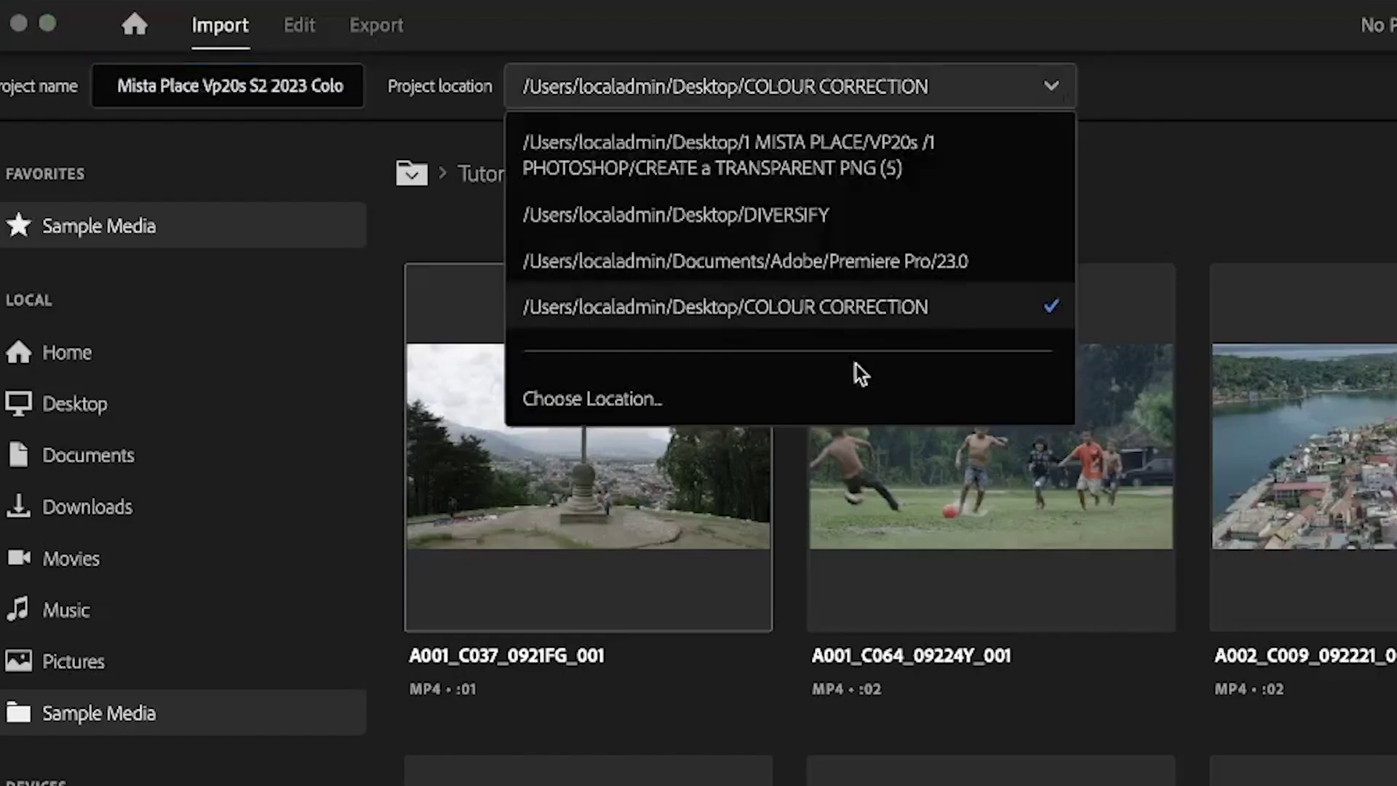
left_click(614, 396)
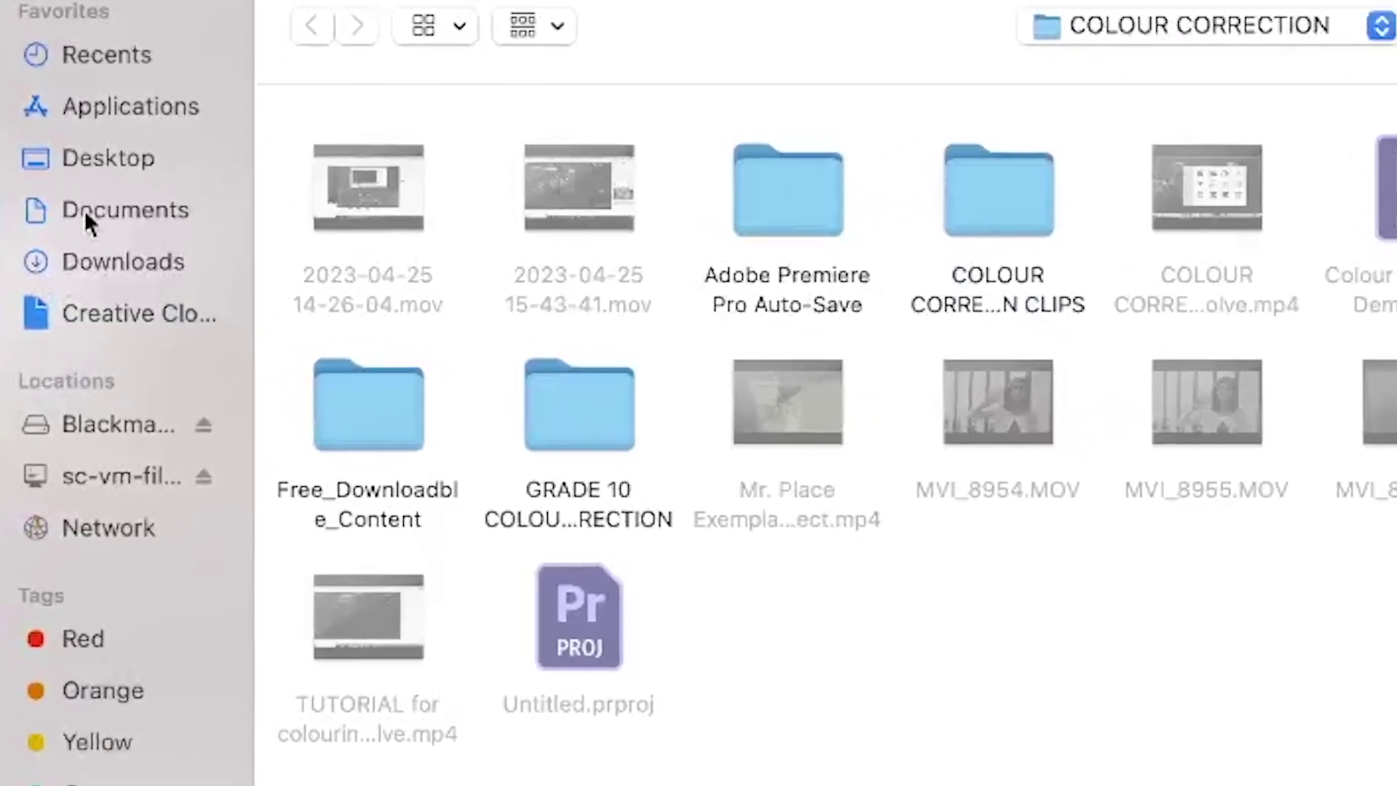
left_click(106, 154)
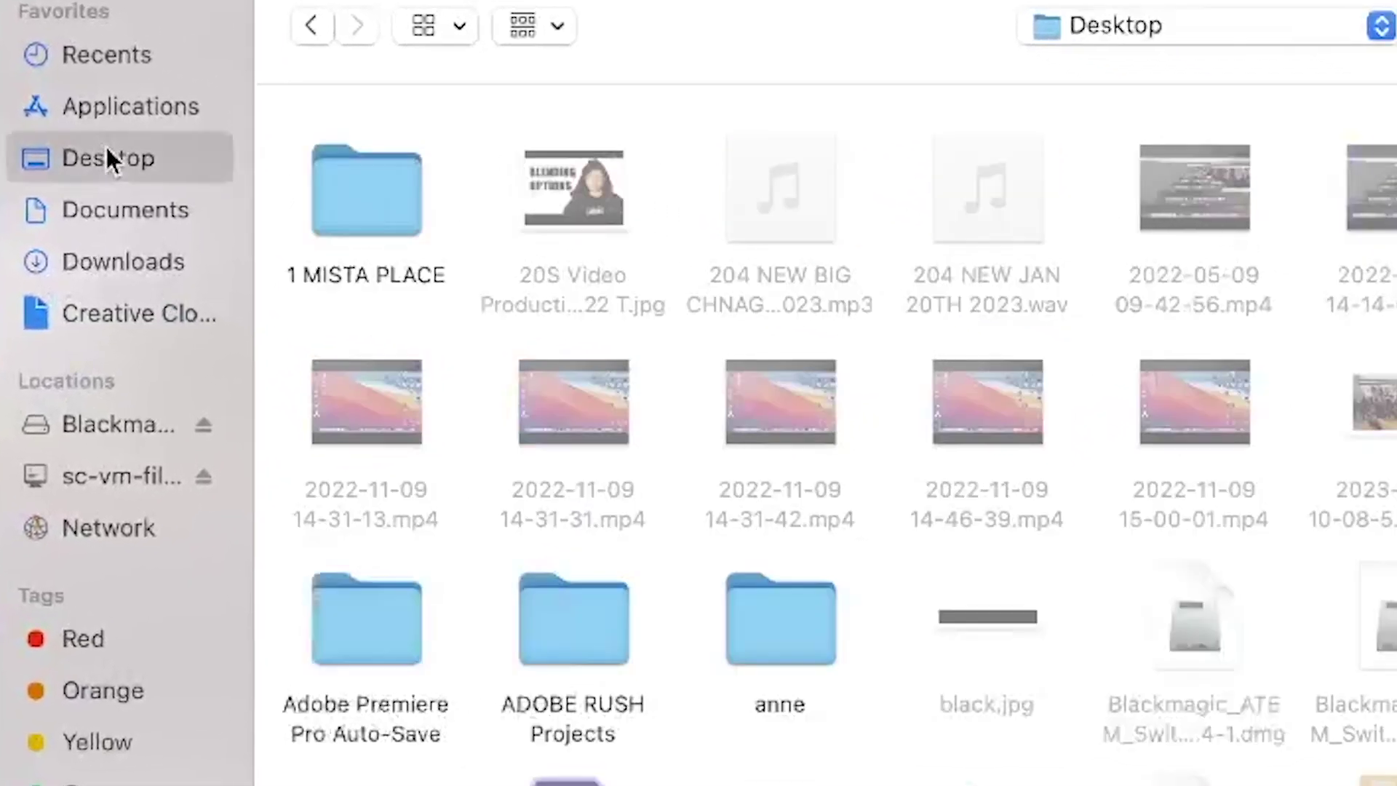
double_click(377, 195)
double_click(564, 198)
left_click(598, 193)
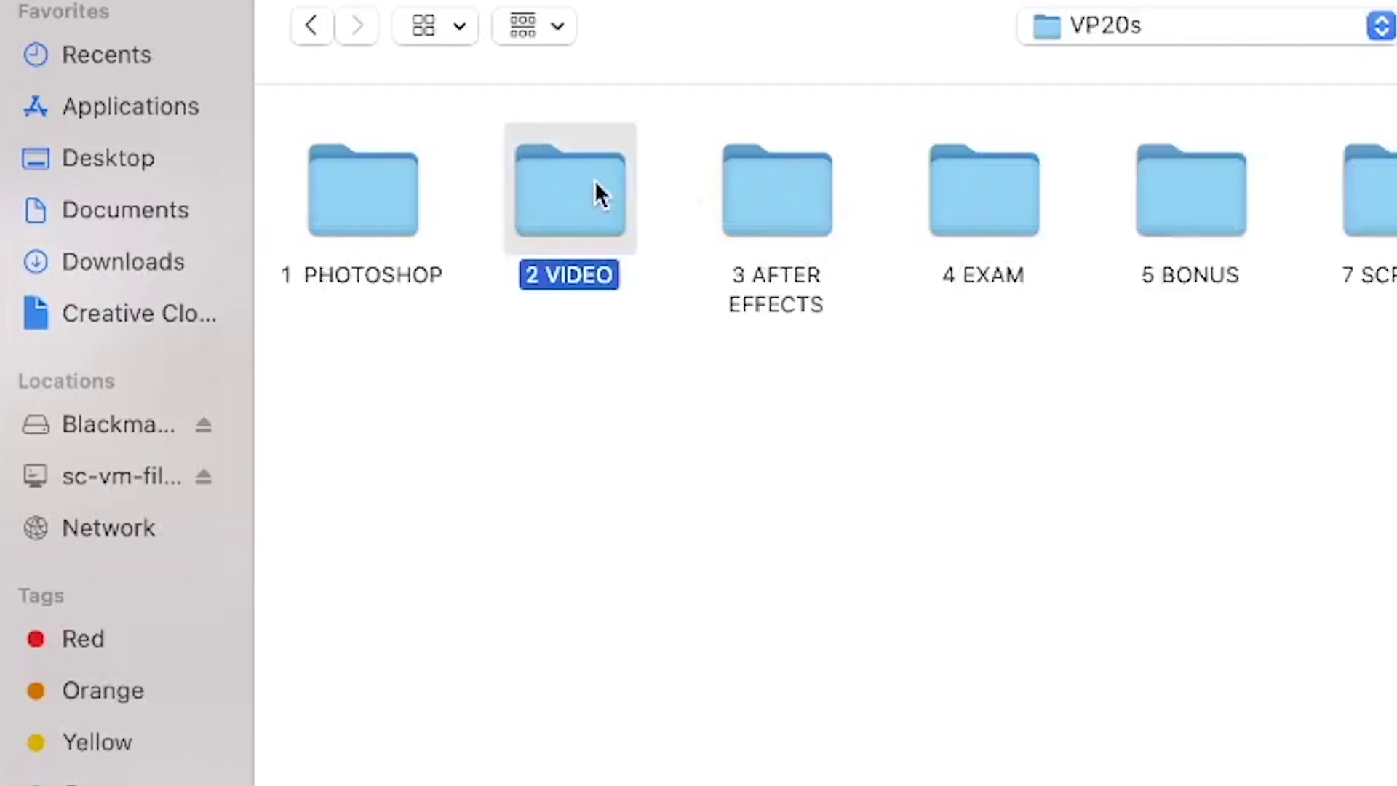
double_click(593, 192)
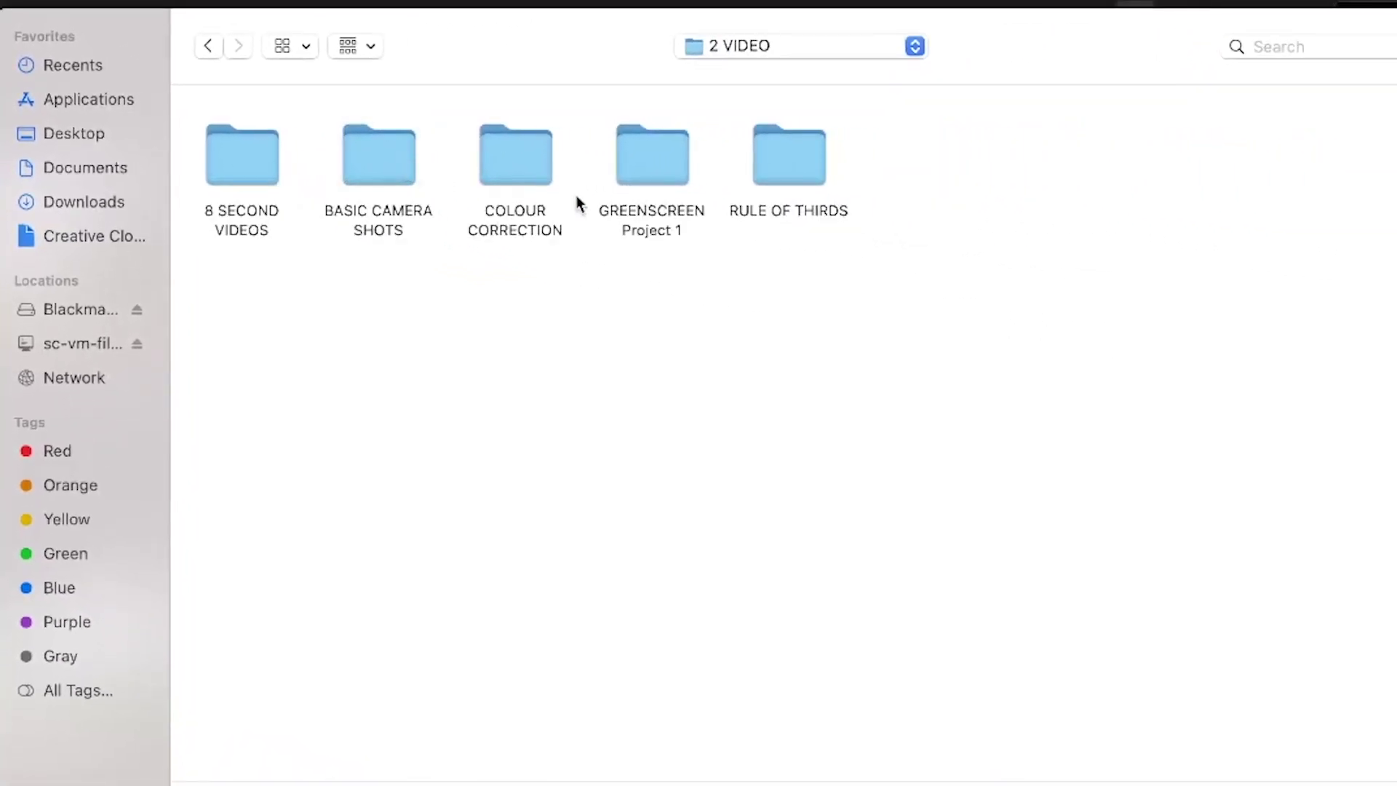
left_click(551, 163)
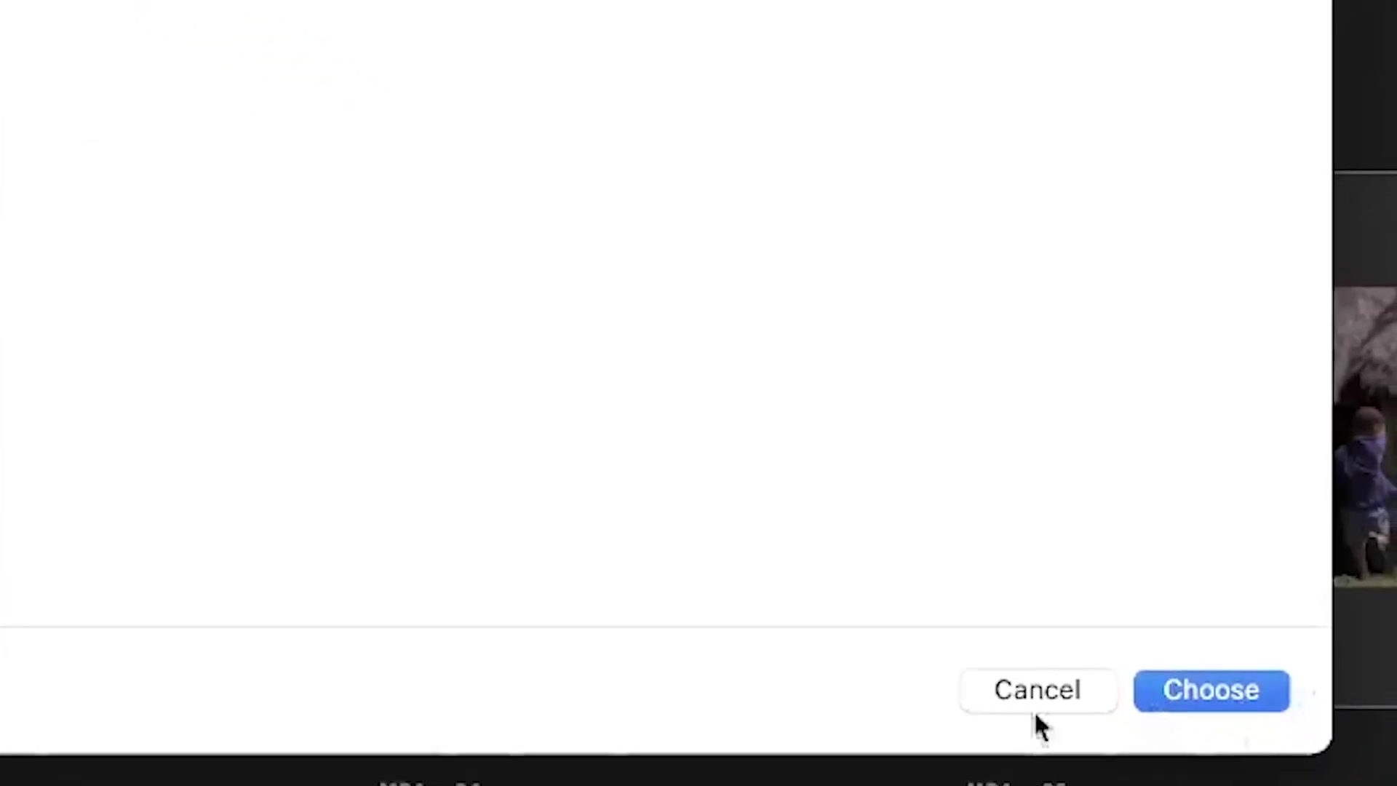
left_click(1210, 688)
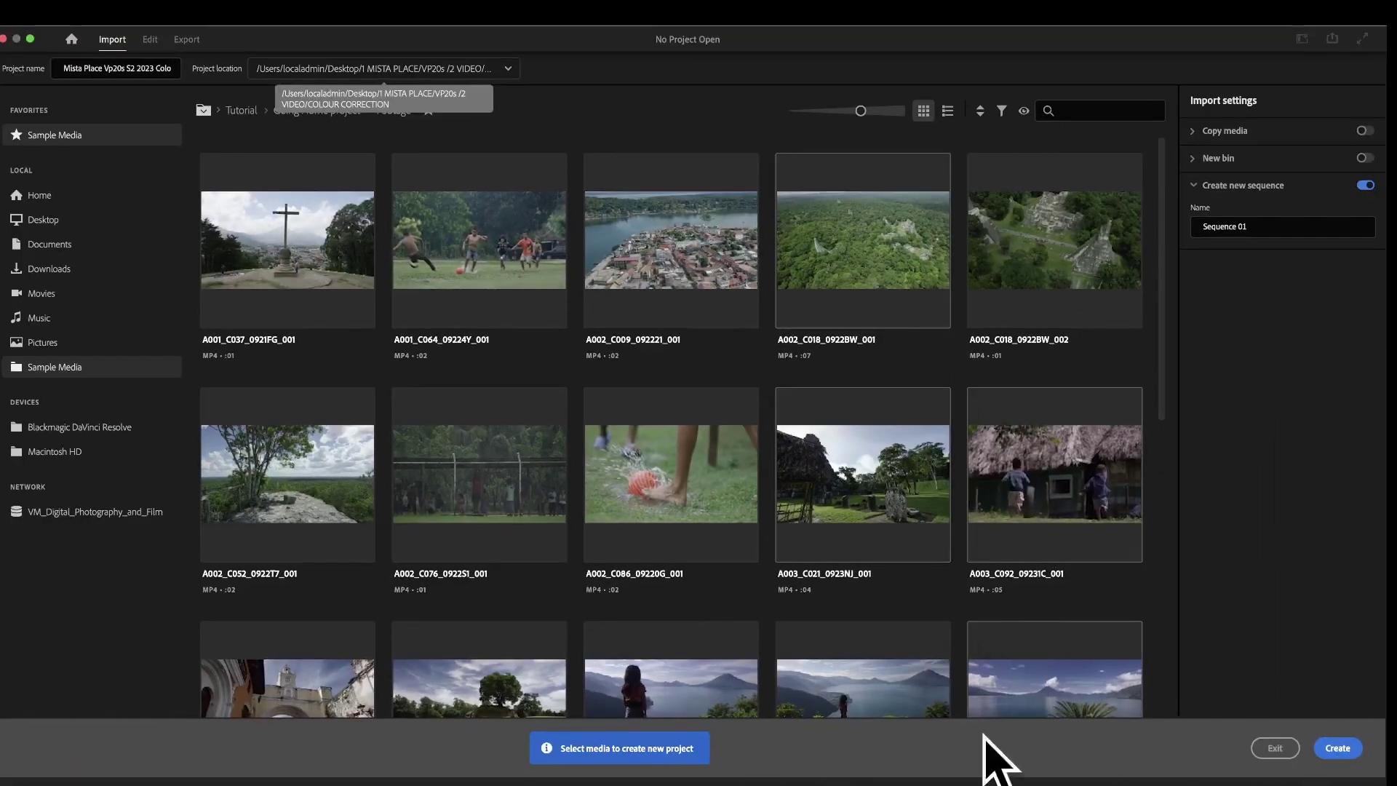
left_click(1337, 748)
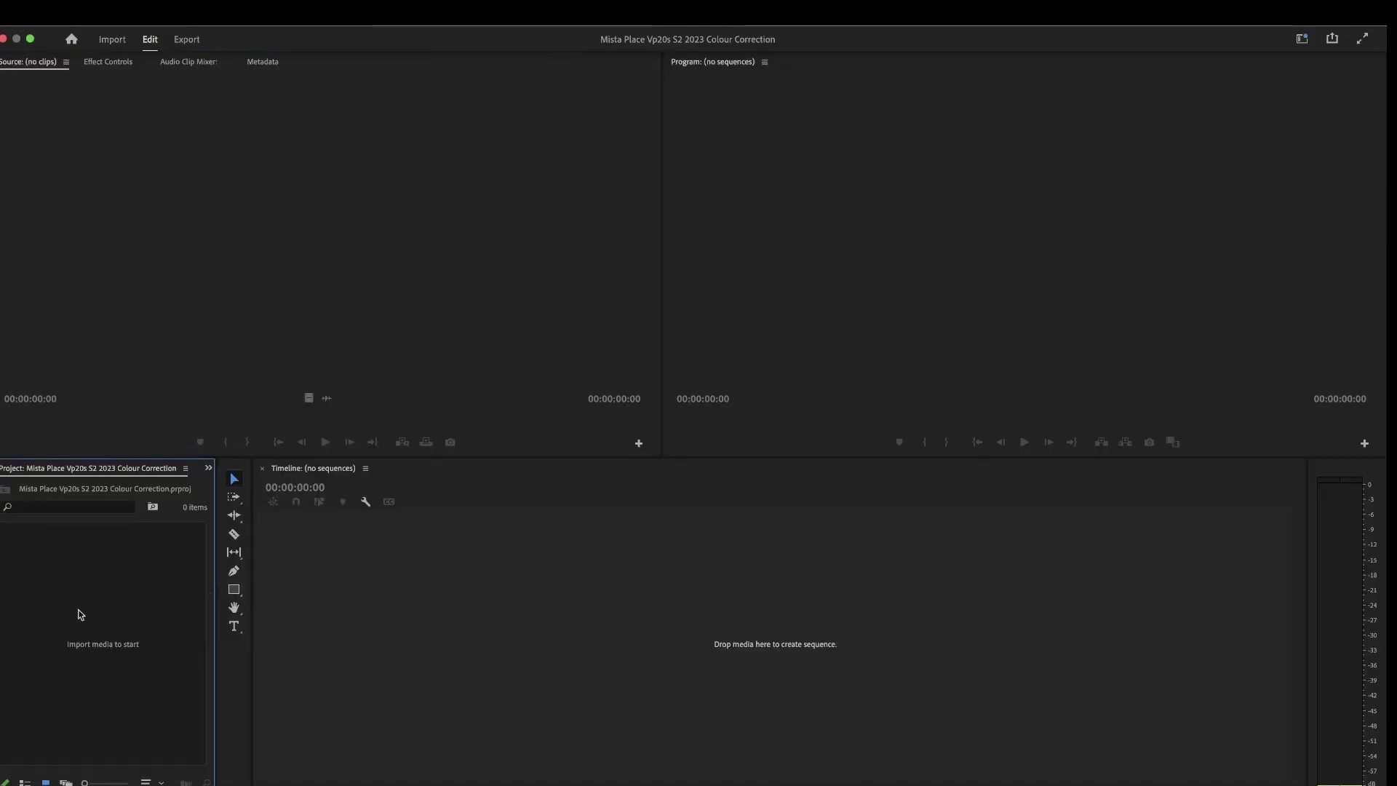
Import 1.mp4, 2.MOV and 3.MOV from Desktop/1 MISTA PLACE/VP20s/2 VIDEO/COLOUR CORRECTION into the project
double_click(122, 597)
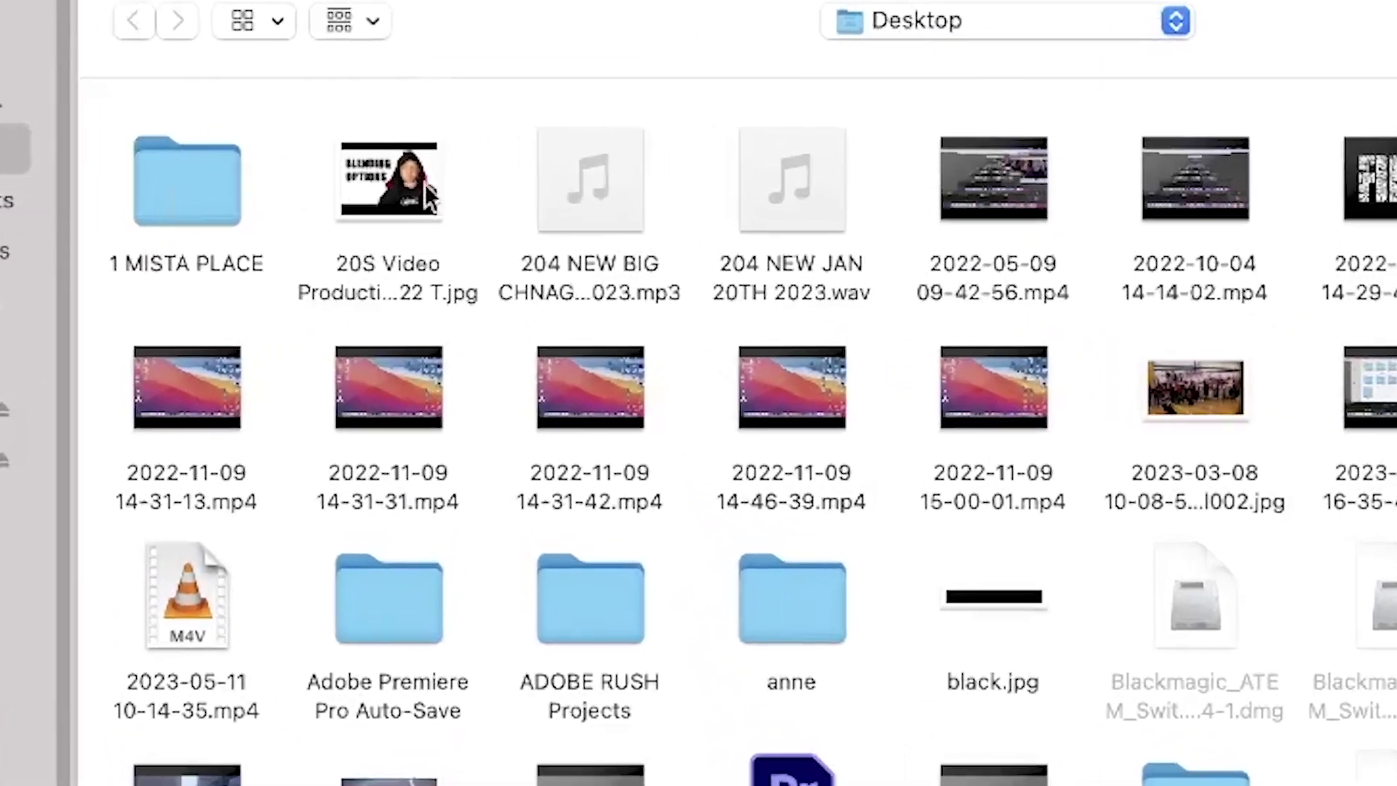
double_click(190, 156)
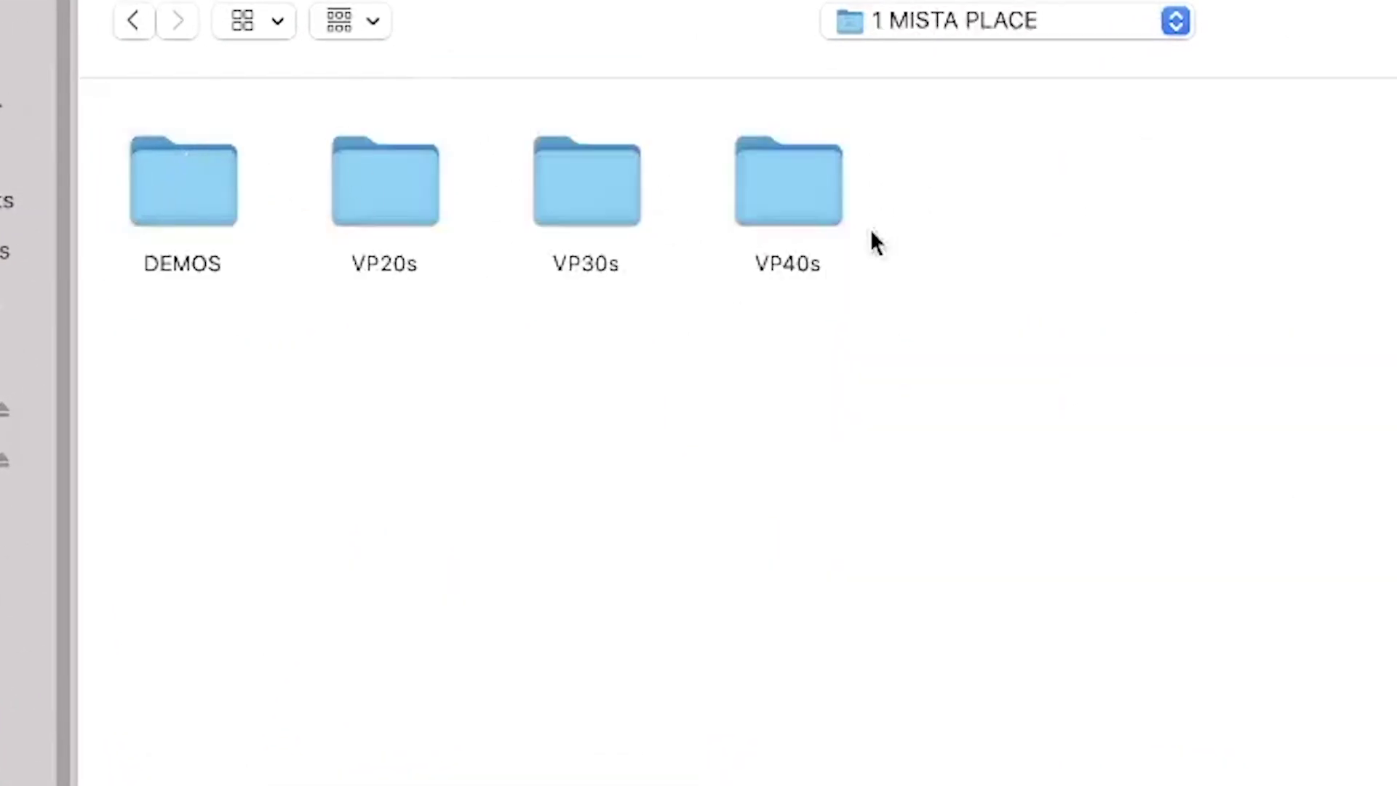
left_click(365, 167)
double_click(363, 171)
left_click(415, 190)
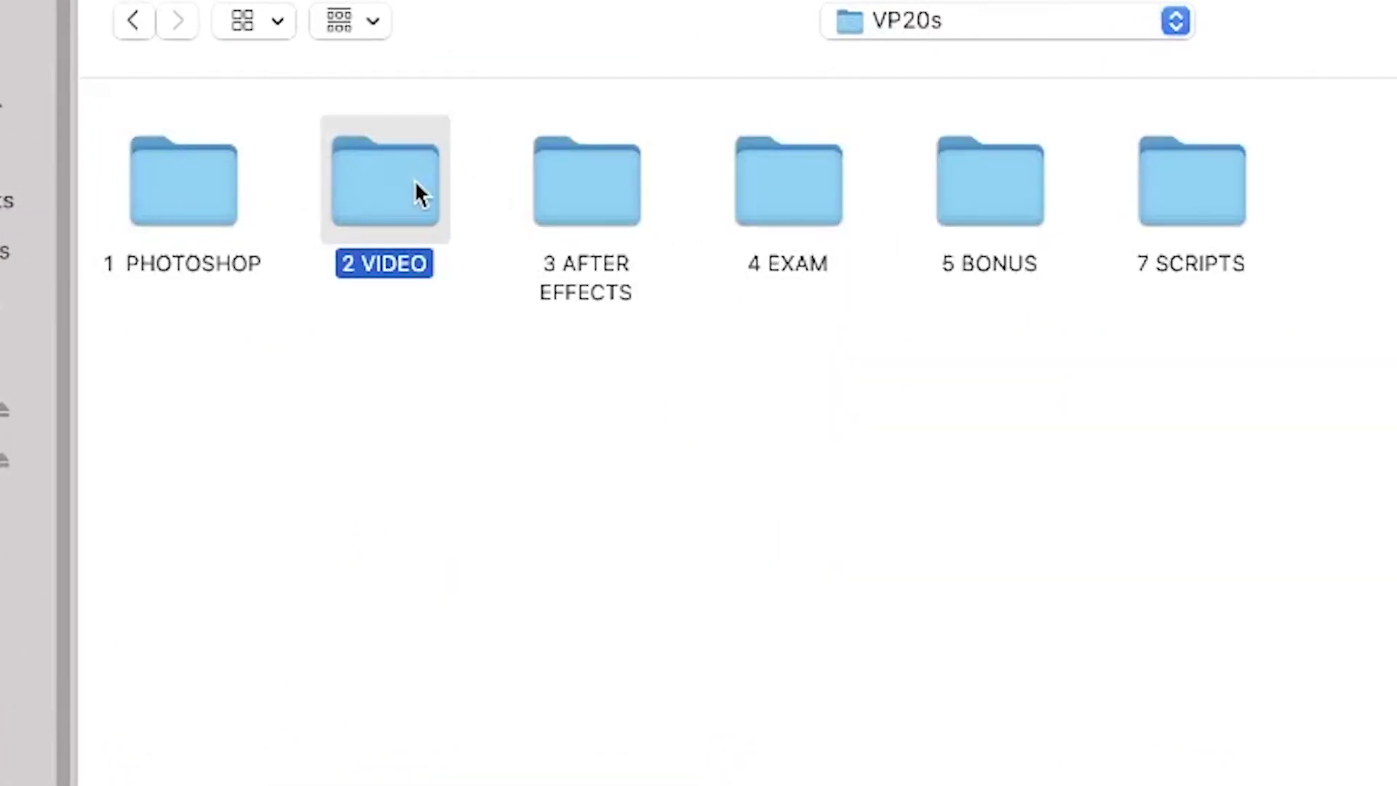
double_click(421, 192)
left_click(627, 193)
double_click(626, 193)
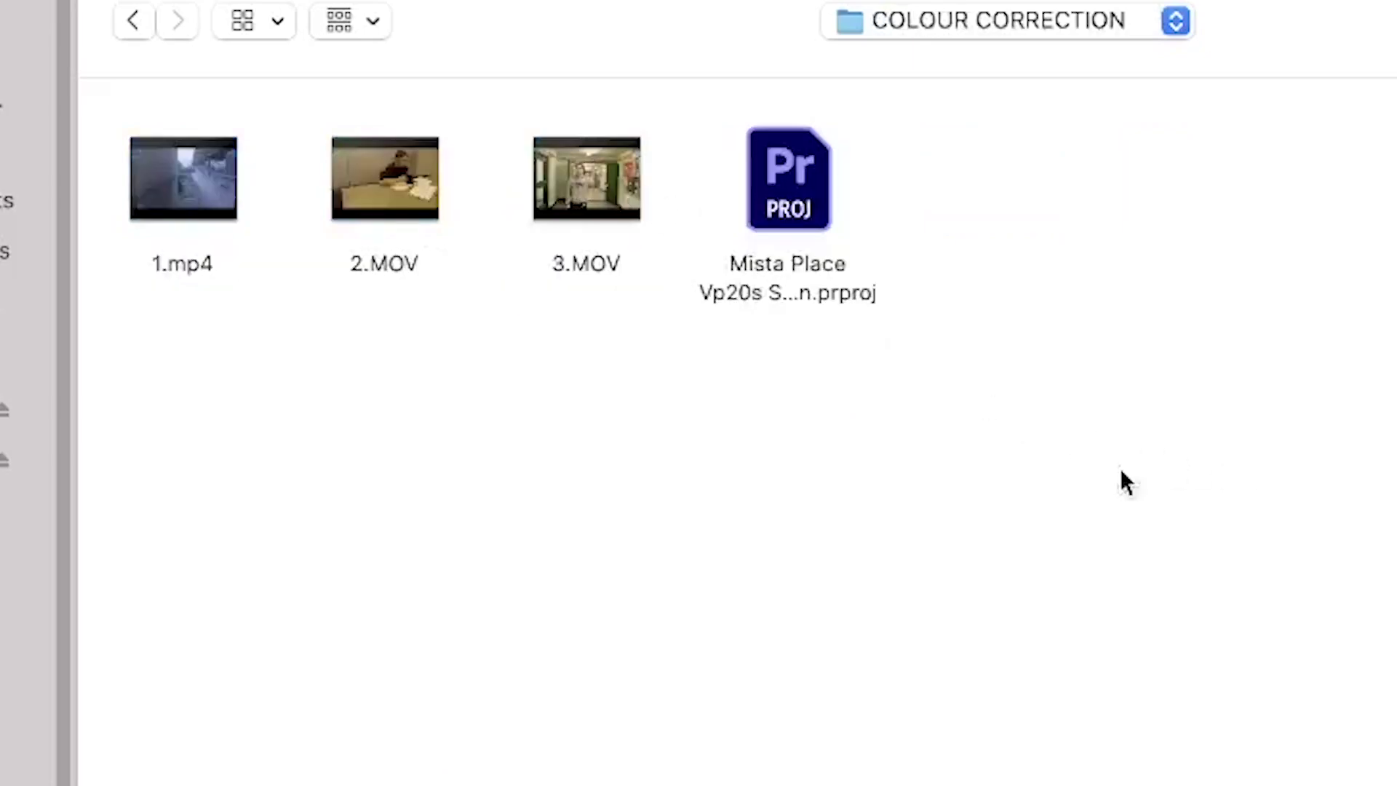
left_click_drag(643, 380, 80, 116)
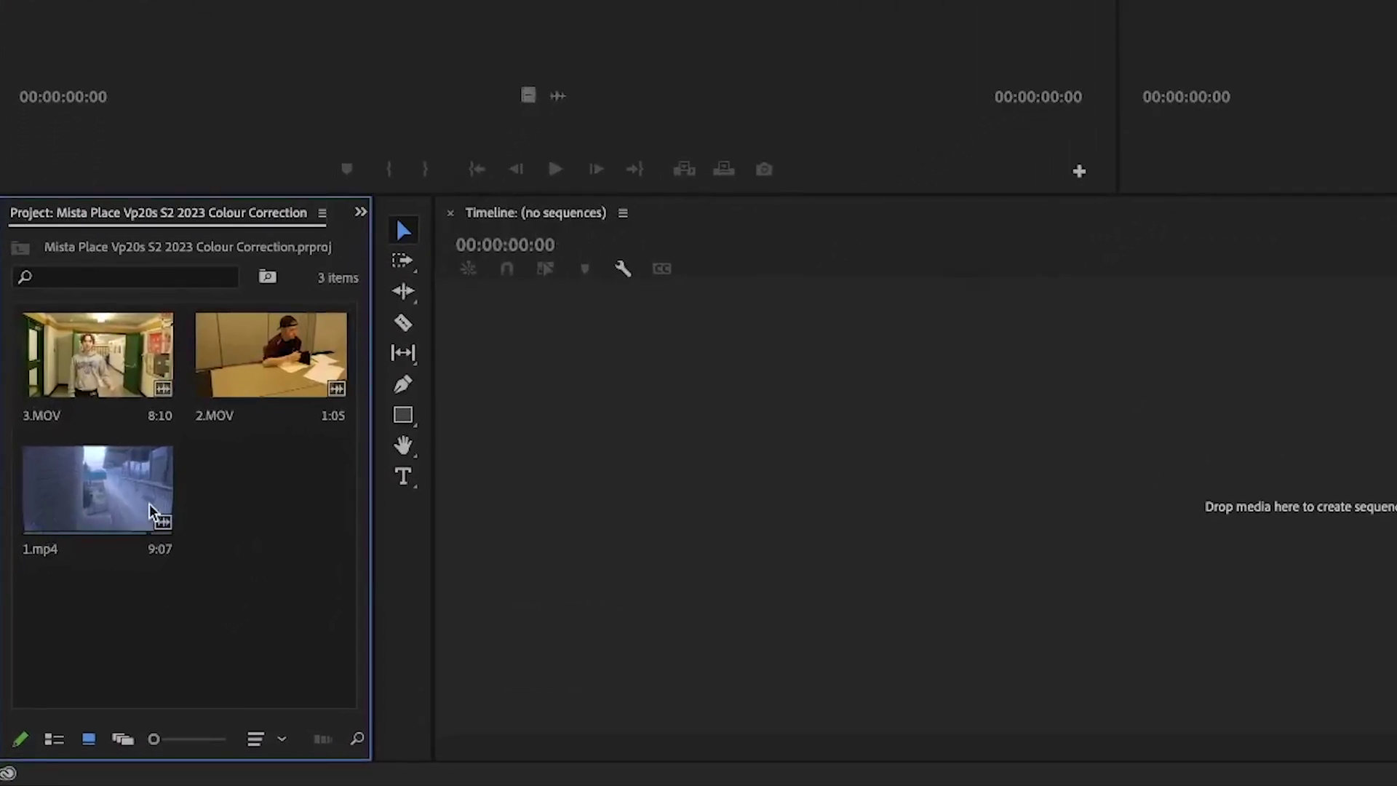
Create a sequence from 1.mp4 in the empty timeline and increase the heights of the Video 1 and Audio 1 tracks
left_click(166, 509)
left_click_drag(569, 460, 643, 577)
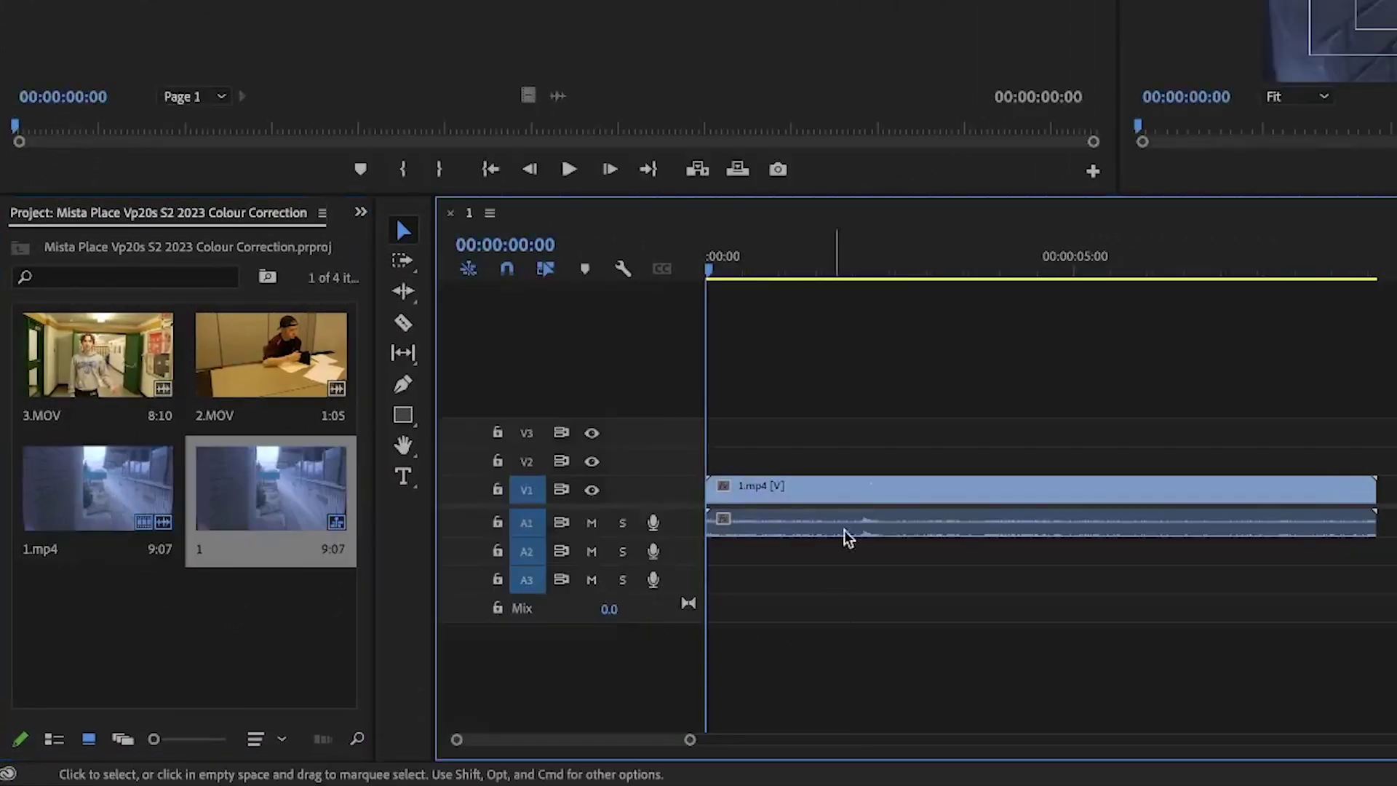
left_click_drag(670, 478, 673, 410)
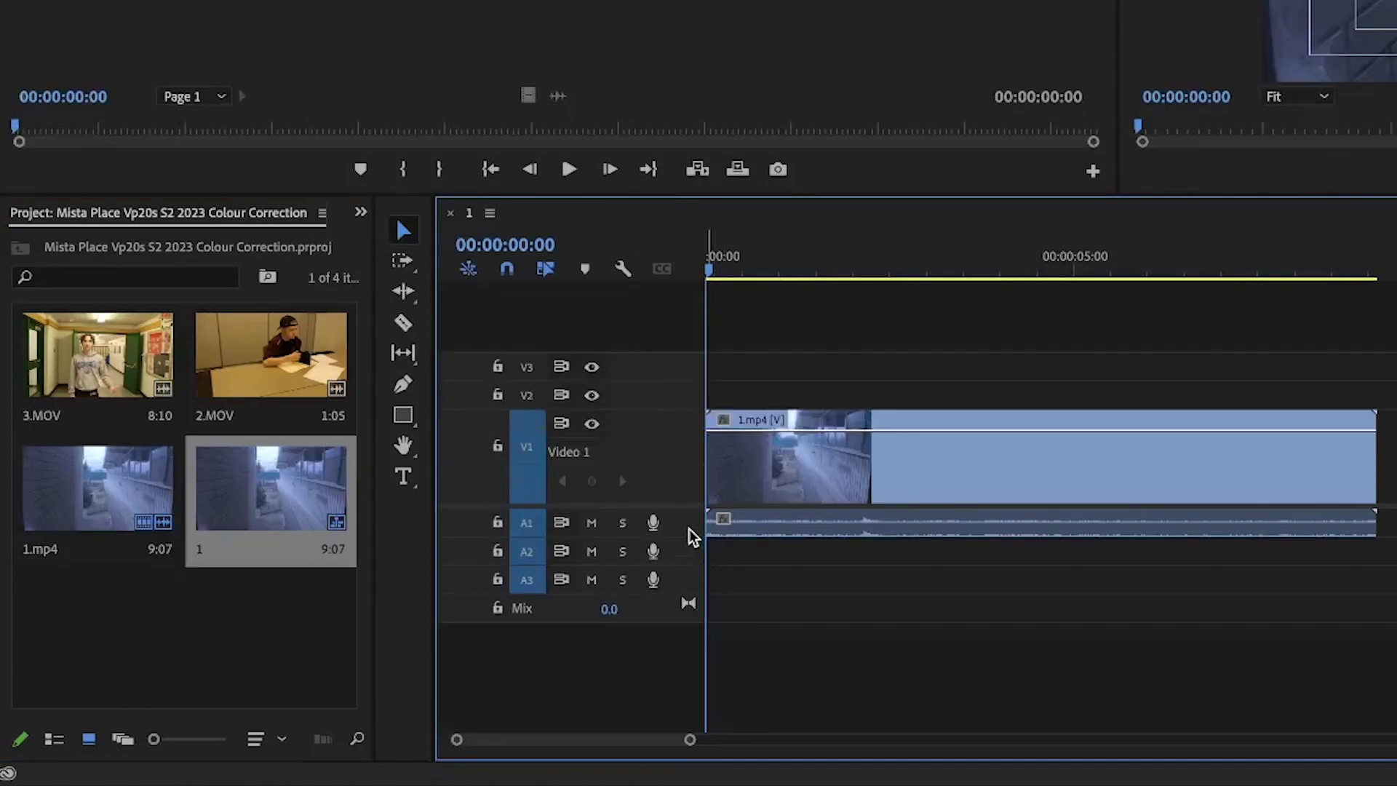
left_click_drag(691, 536, 692, 620)
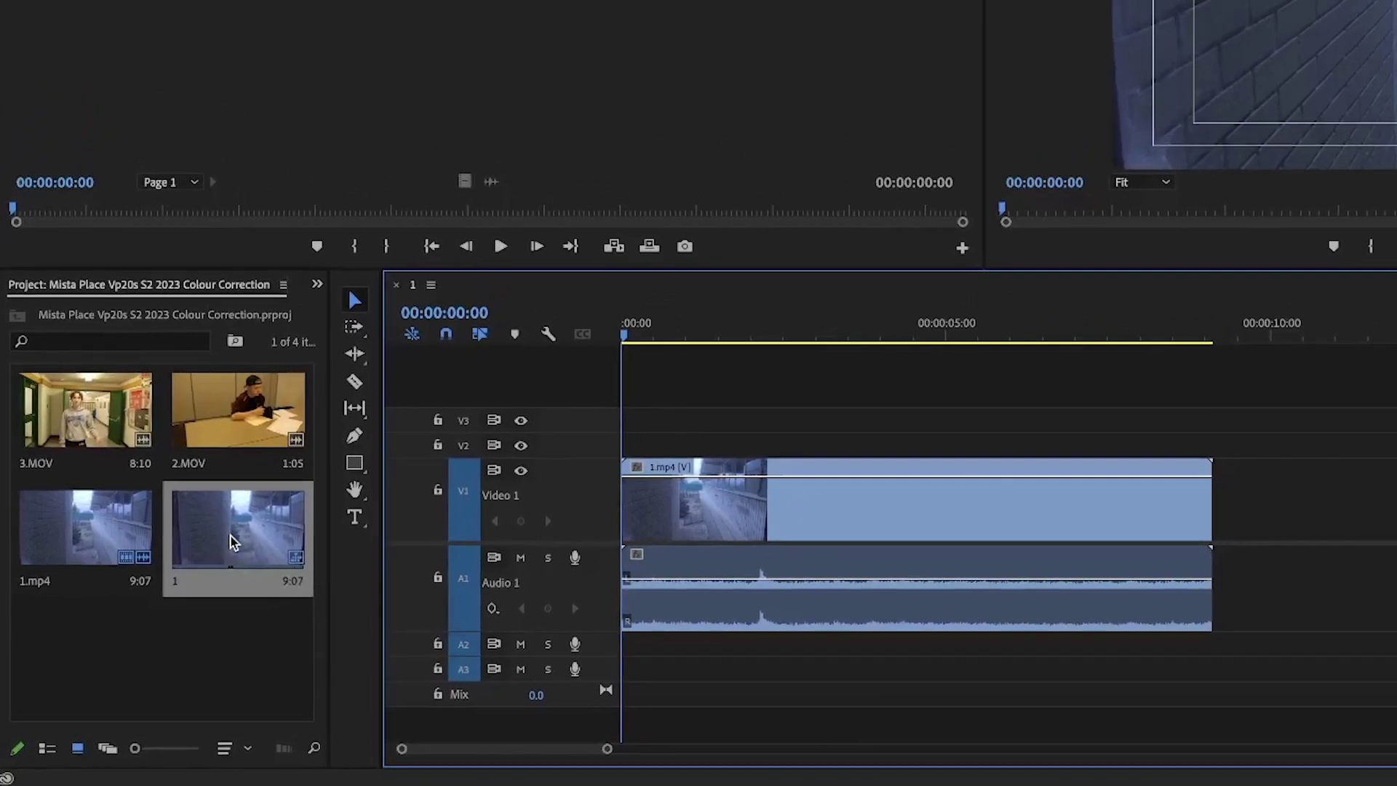
Add a second copy of the source clip 1.mp4 directly after the first one on Video 1
left_click_drag(262, 504, 991, 480)
left_click_drag(798, 546, 1343, 548)
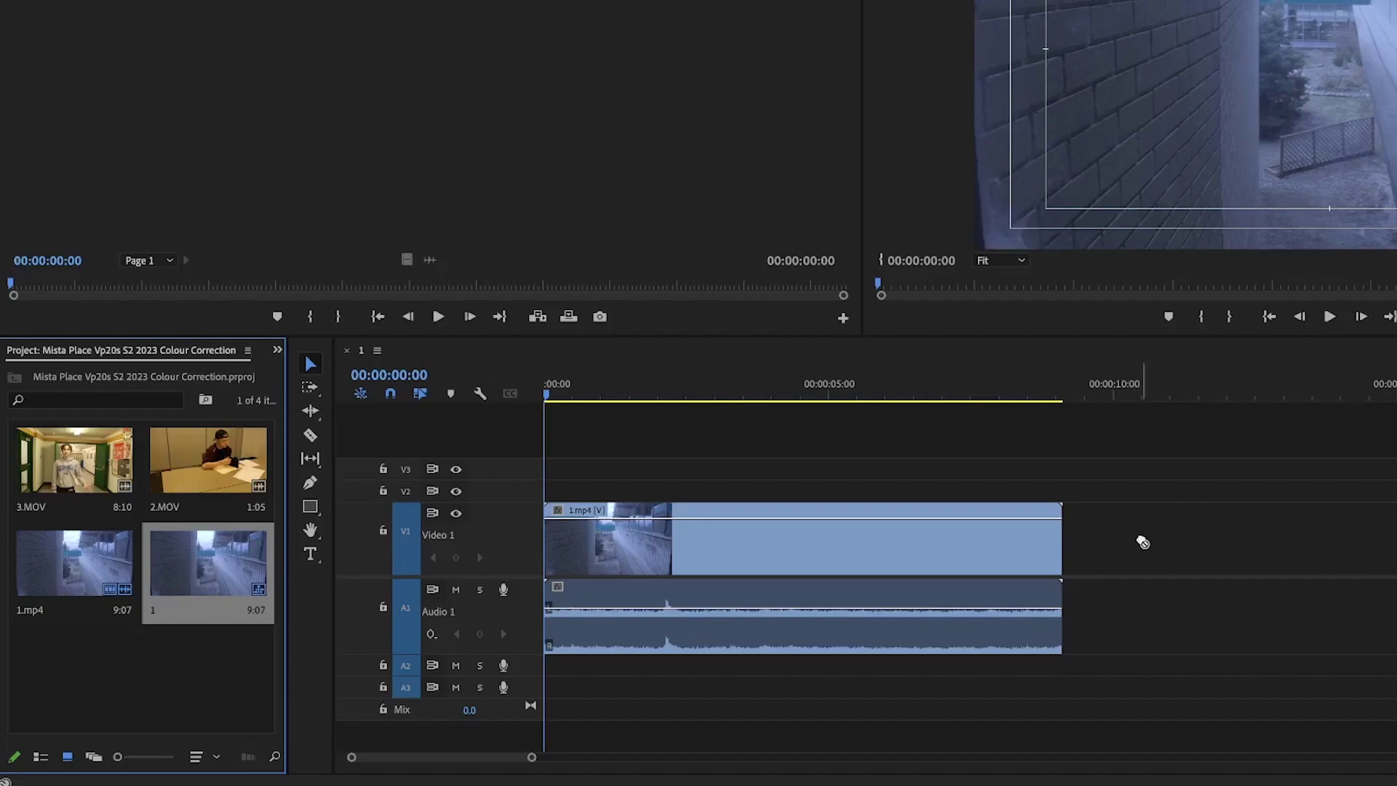
left_click(232, 657)
left_click_drag(81, 577, 1073, 564)
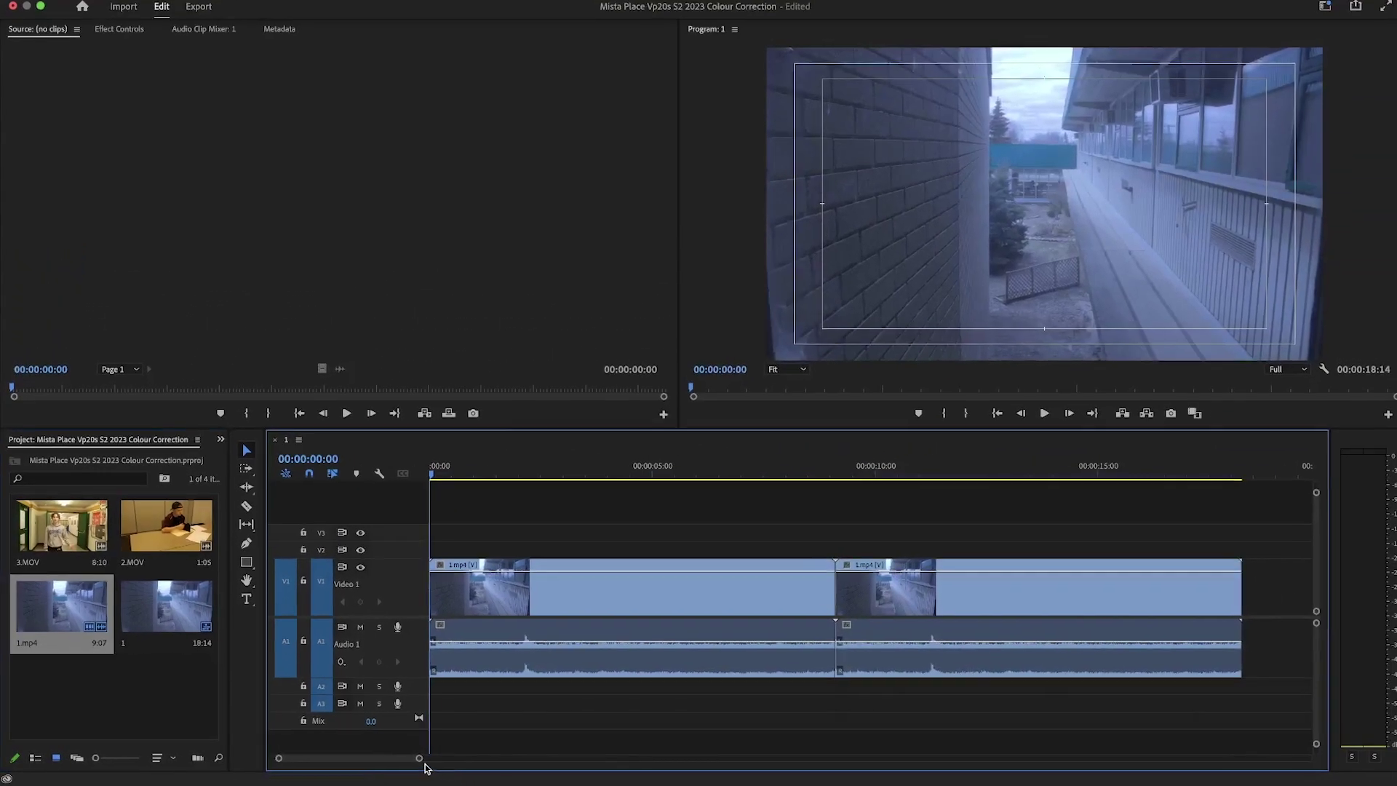
Place two copies of 2.MOV and two copies of 3.MOV end to end after the 1.mp4 clips on Video 1
left_click_drag(532, 757, 570, 758)
left_click_drag(448, 760, 519, 758)
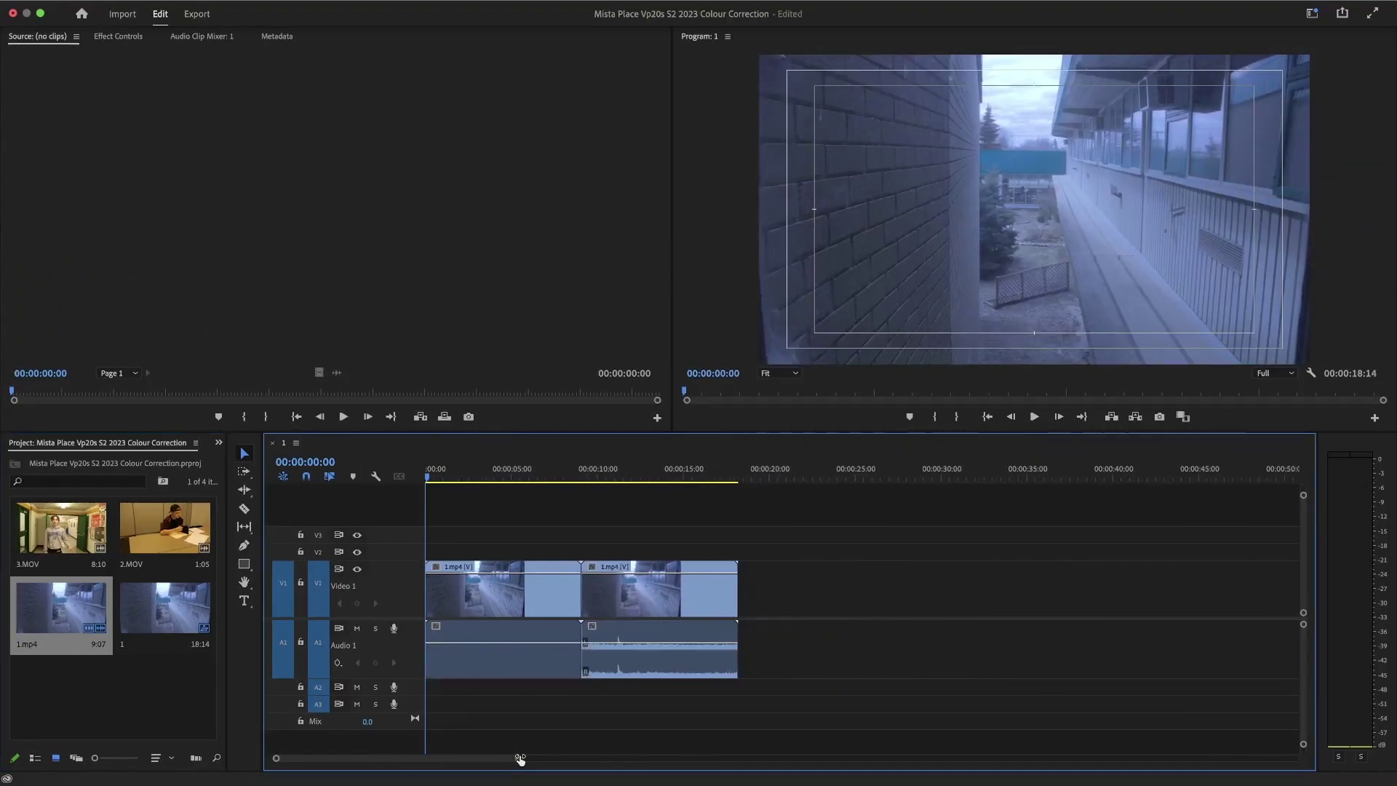
left_click(499, 469)
left_click_drag(499, 476, 652, 491)
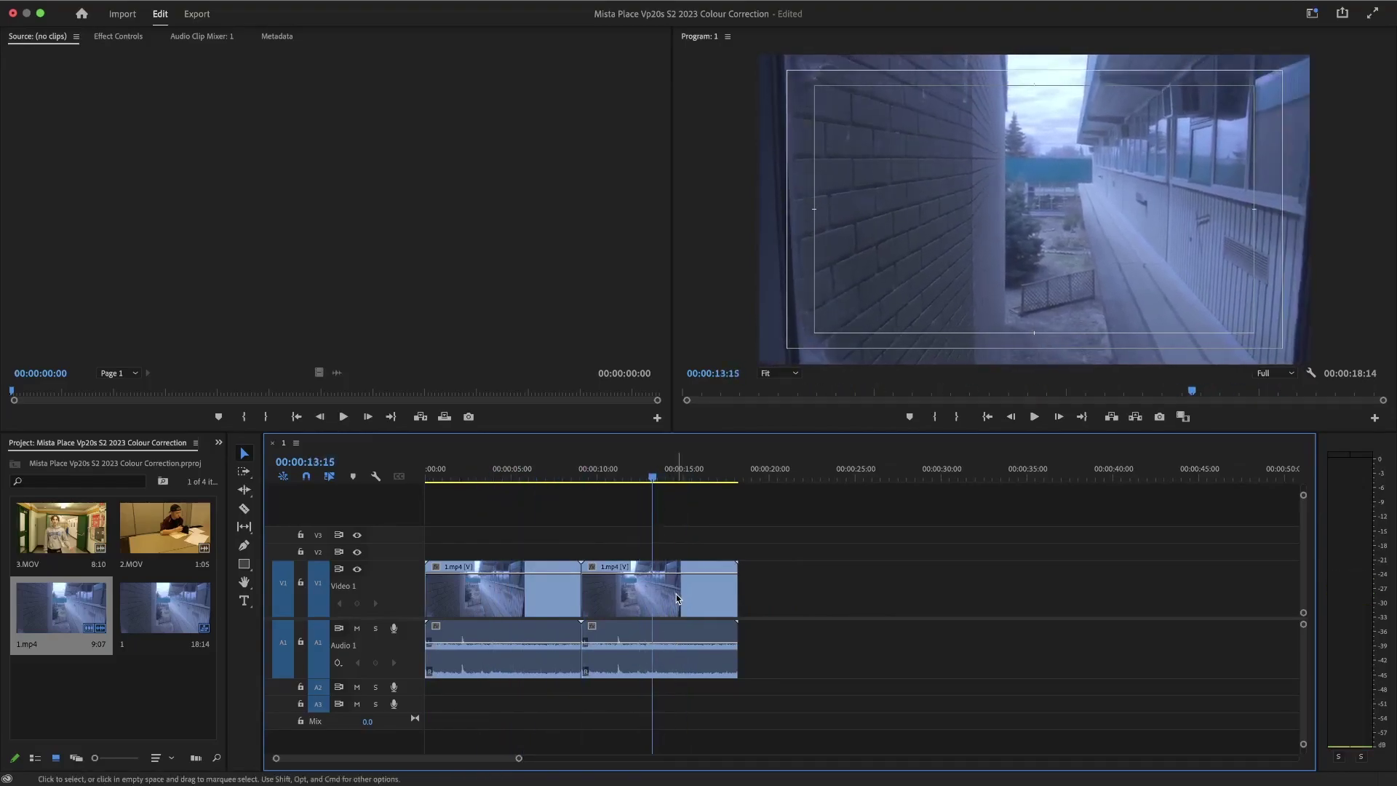
left_click_drag(653, 478, 654, 510)
left_click_drag(163, 537, 740, 604)
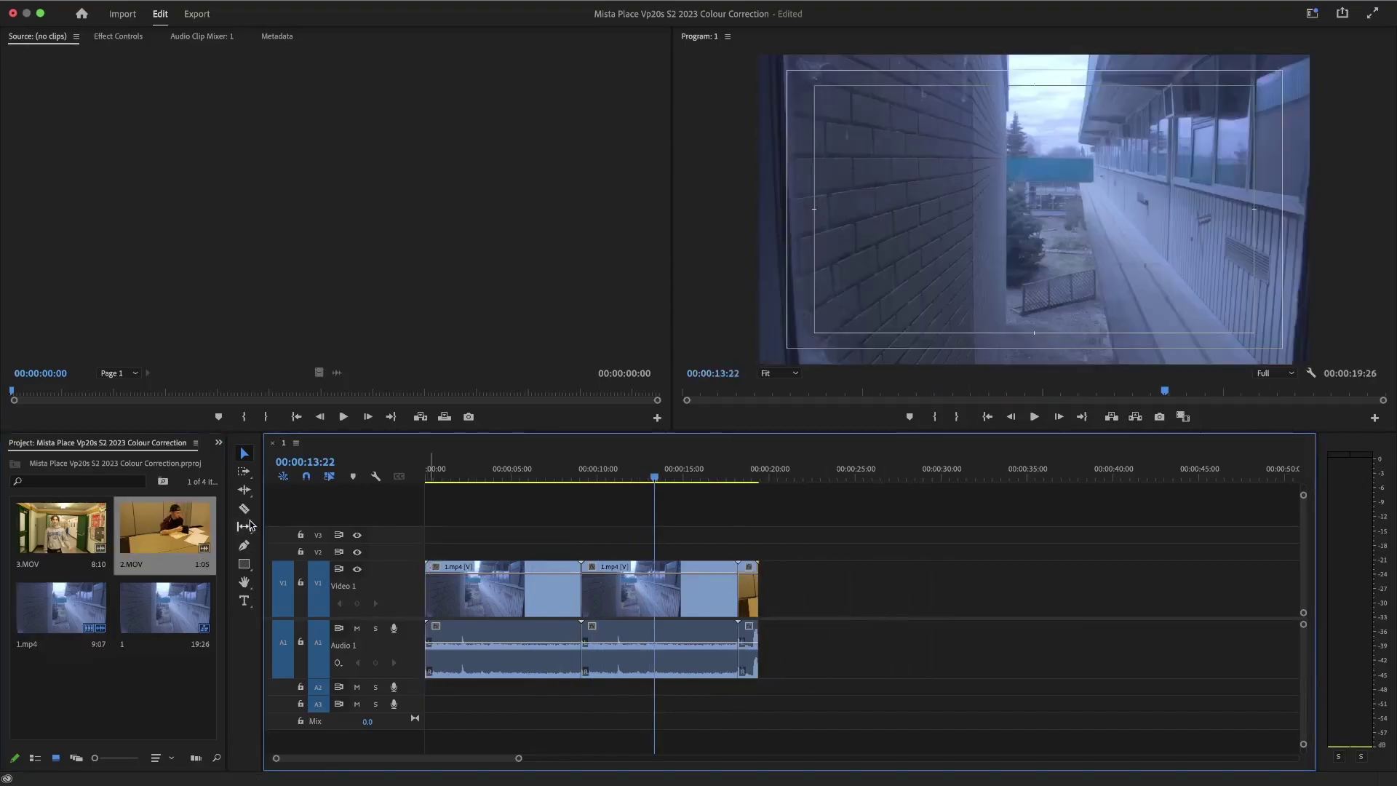
left_click_drag(182, 529, 760, 600)
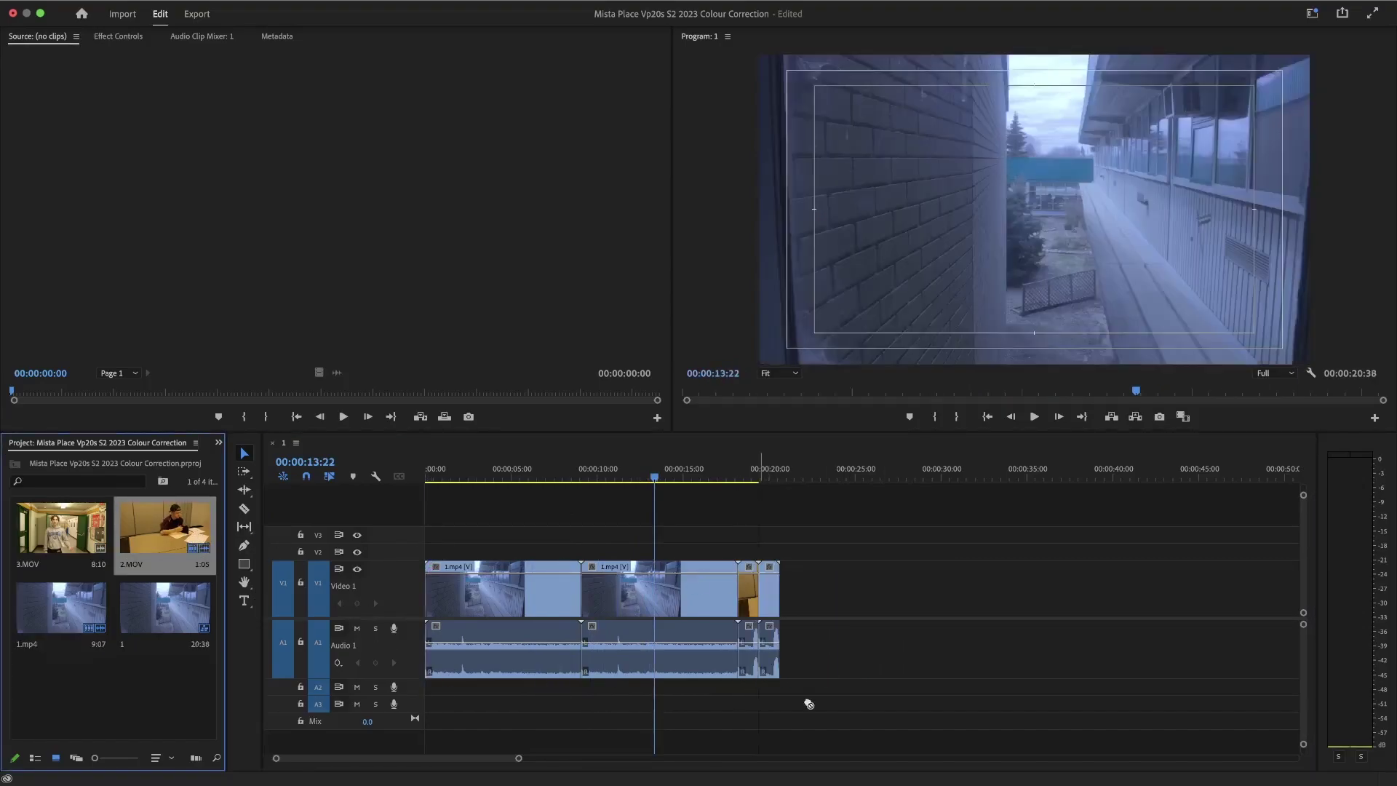
left_click_drag(66, 513, 781, 604)
left_click_drag(61, 539, 917, 600)
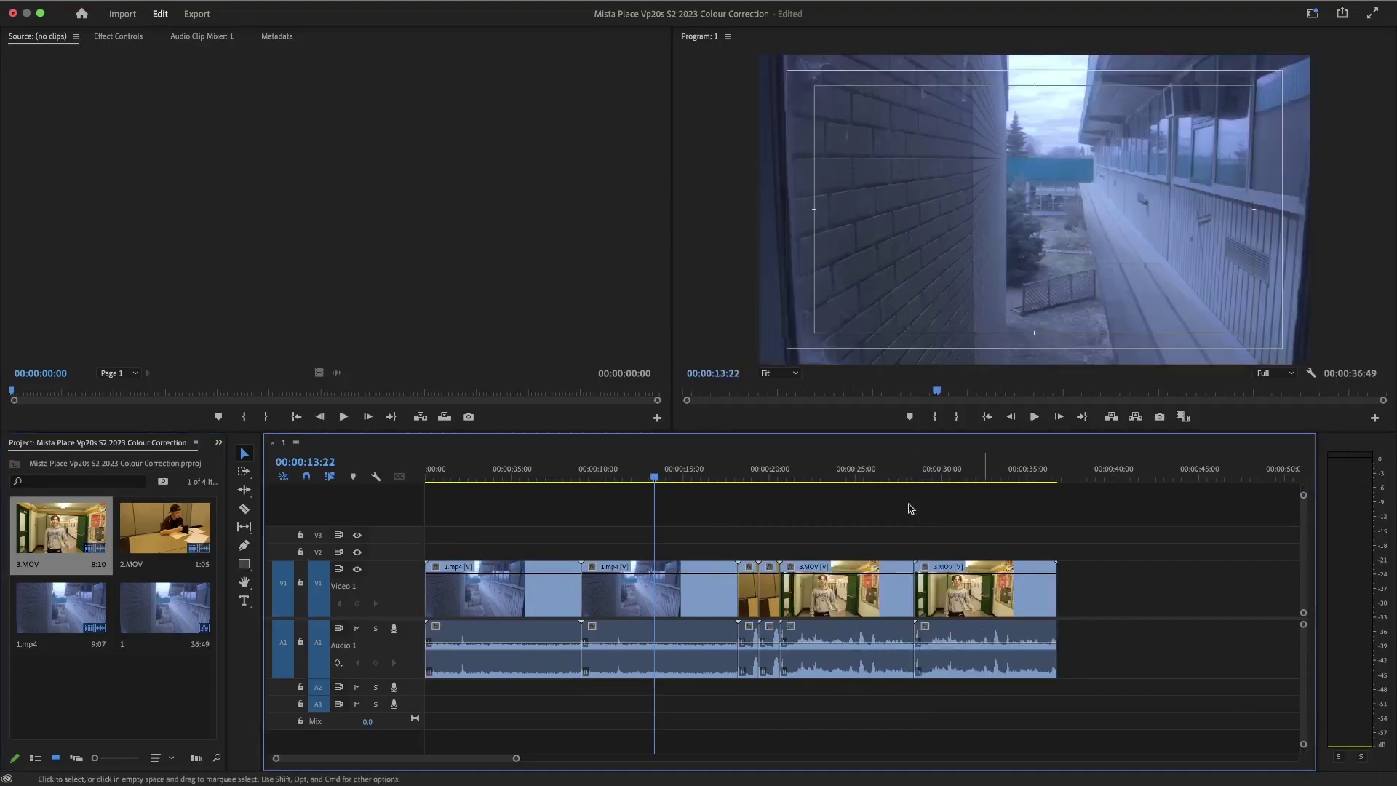
Shorten both 1.mp4 clips, the first ending at 00:00:04:10 and the second at about 00:00:08:29, and ripple delete the gap after them
left_click_drag(501, 473, 252, 602)
key("space")
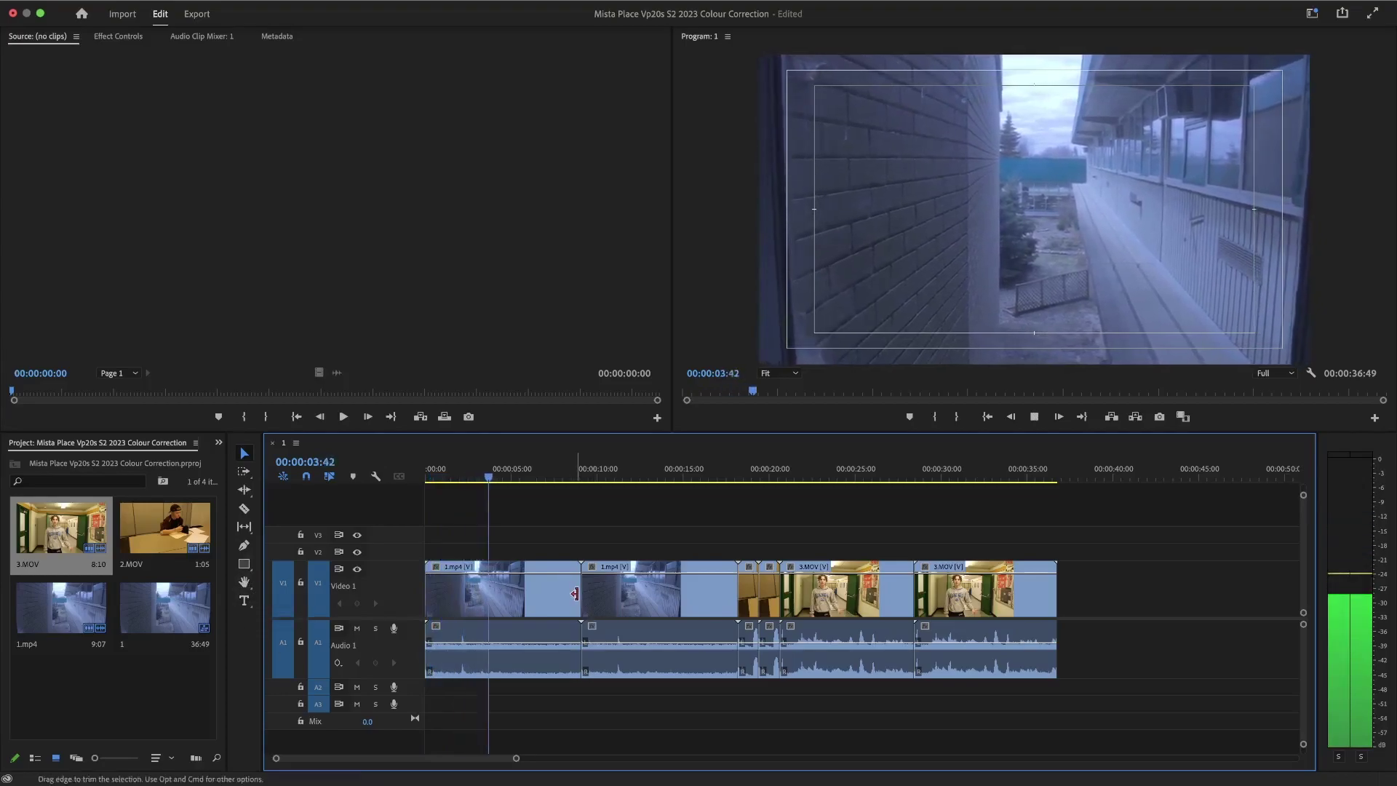
left_click_drag(569, 591, 491, 596)
left_click_drag(655, 605, 565, 603)
right_click(651, 535)
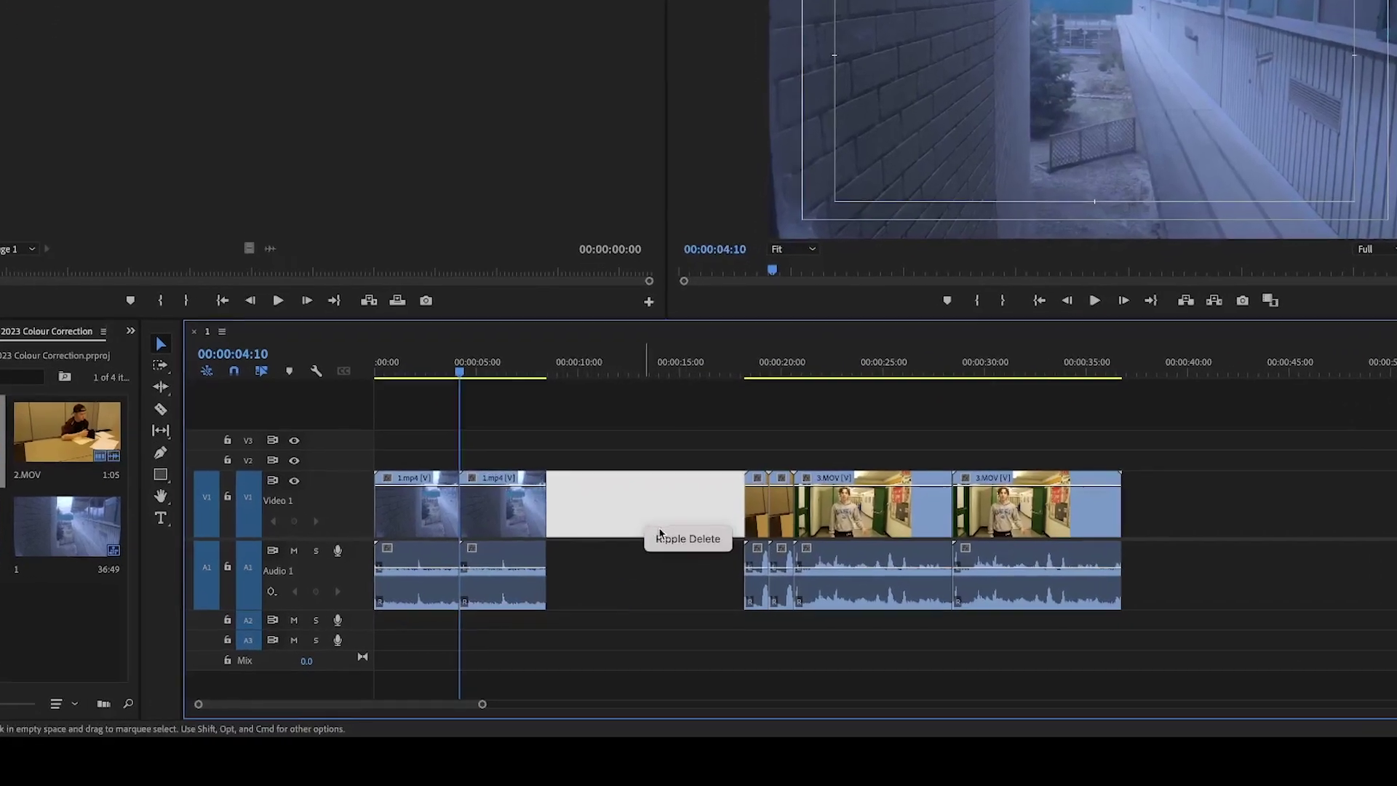
left_click(669, 546)
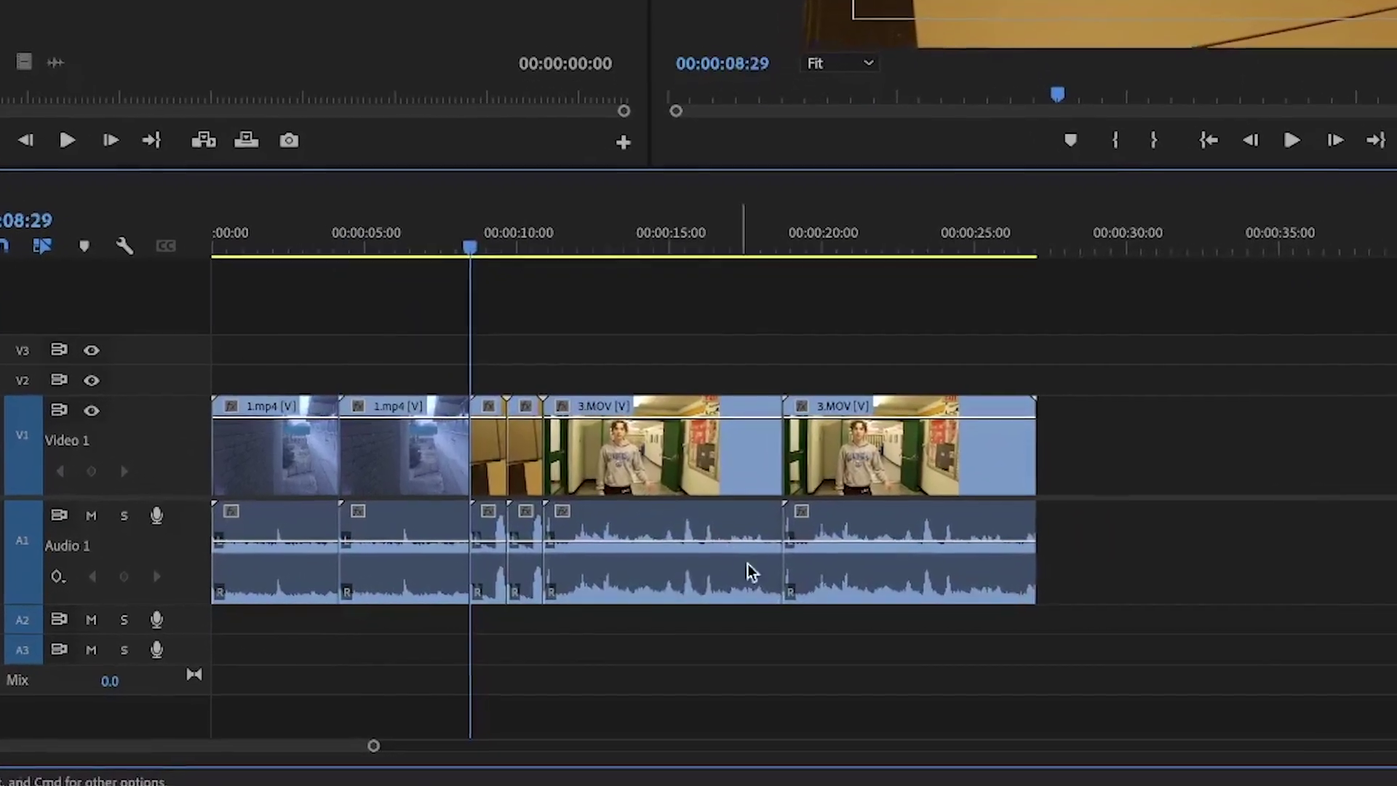
Return to the beginning of the sequence and switch to the Color workspace
left_click(202, 196)
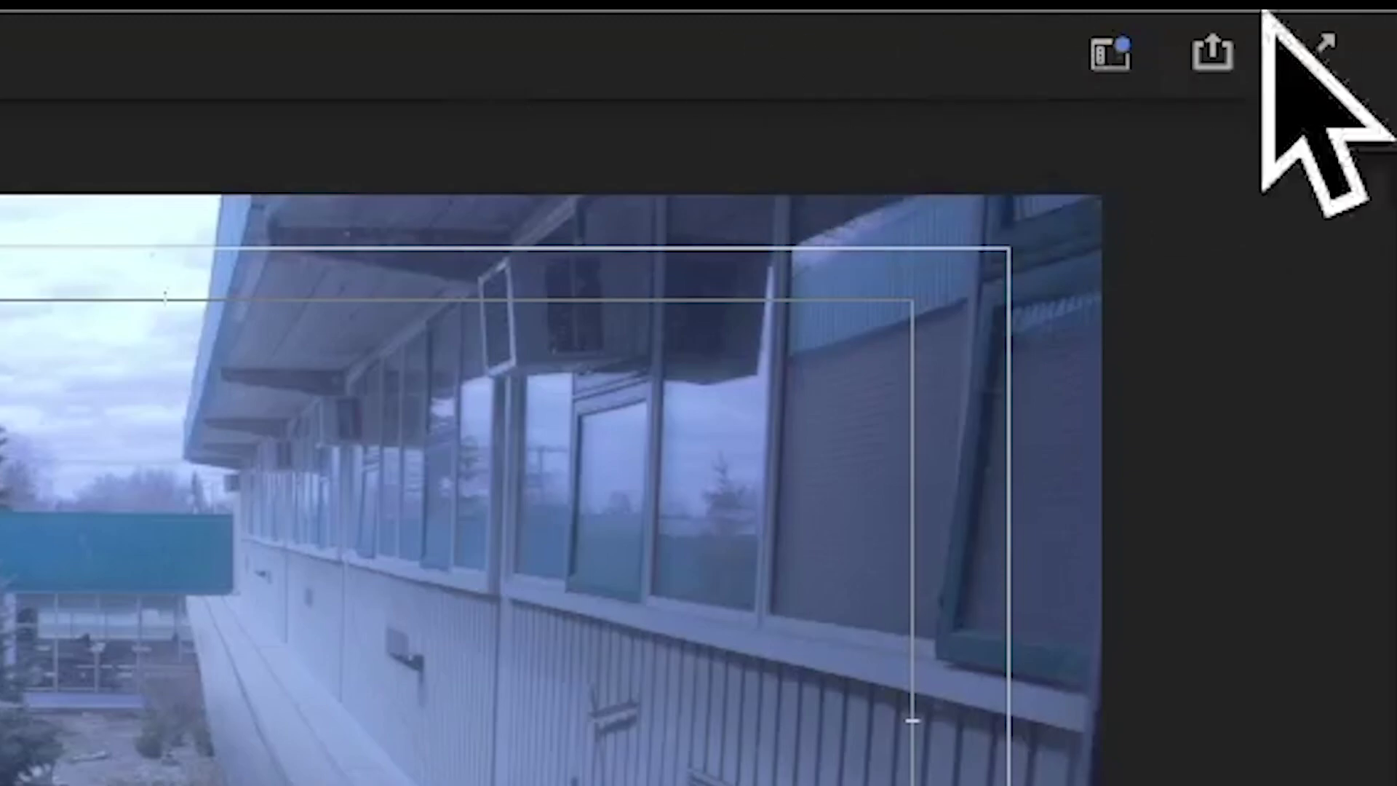
left_click(1117, 75)
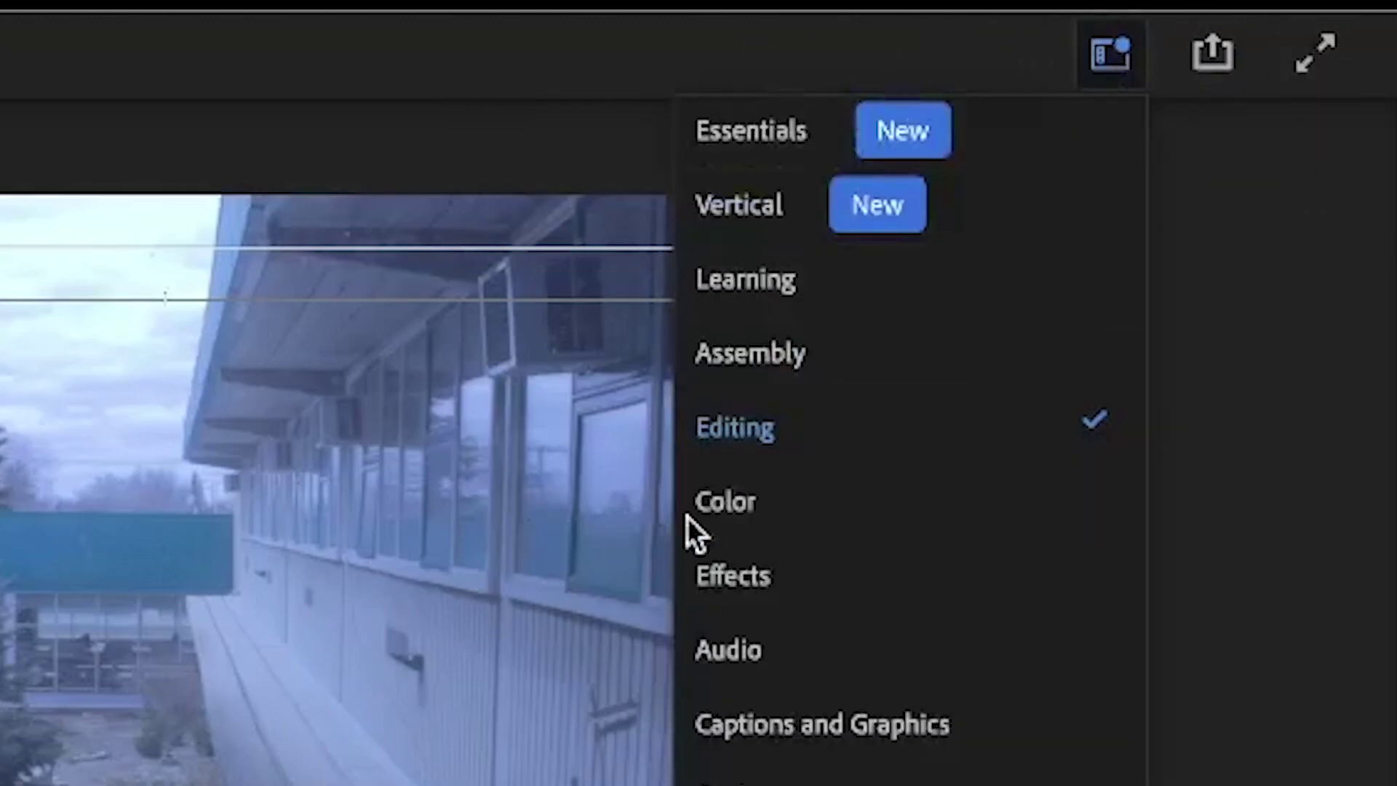
left_click(717, 509)
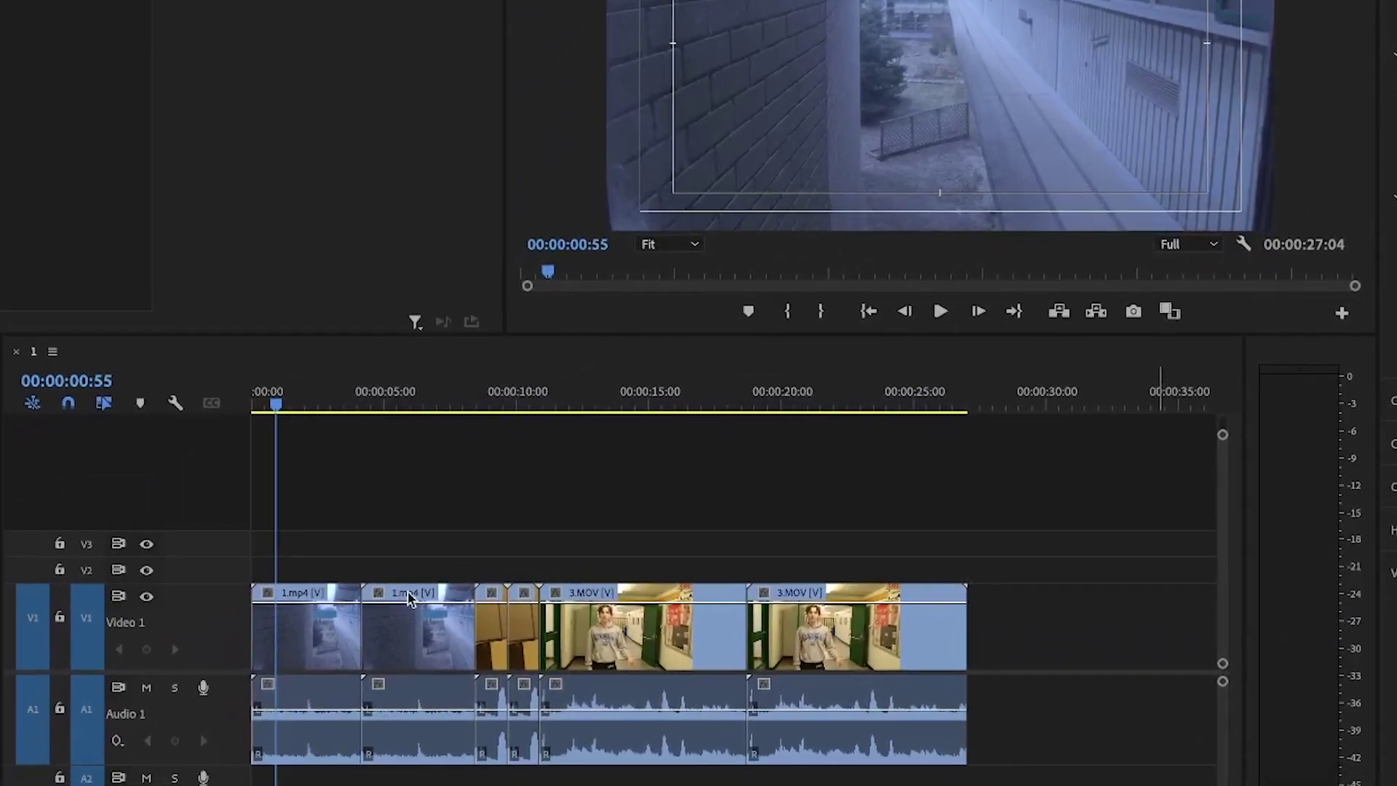
Set the second 1.mp4 clip's Lumetri temperature to 47.1, tint to 6.7 and saturation to 108.7
left_click_drag(279, 408, 404, 427)
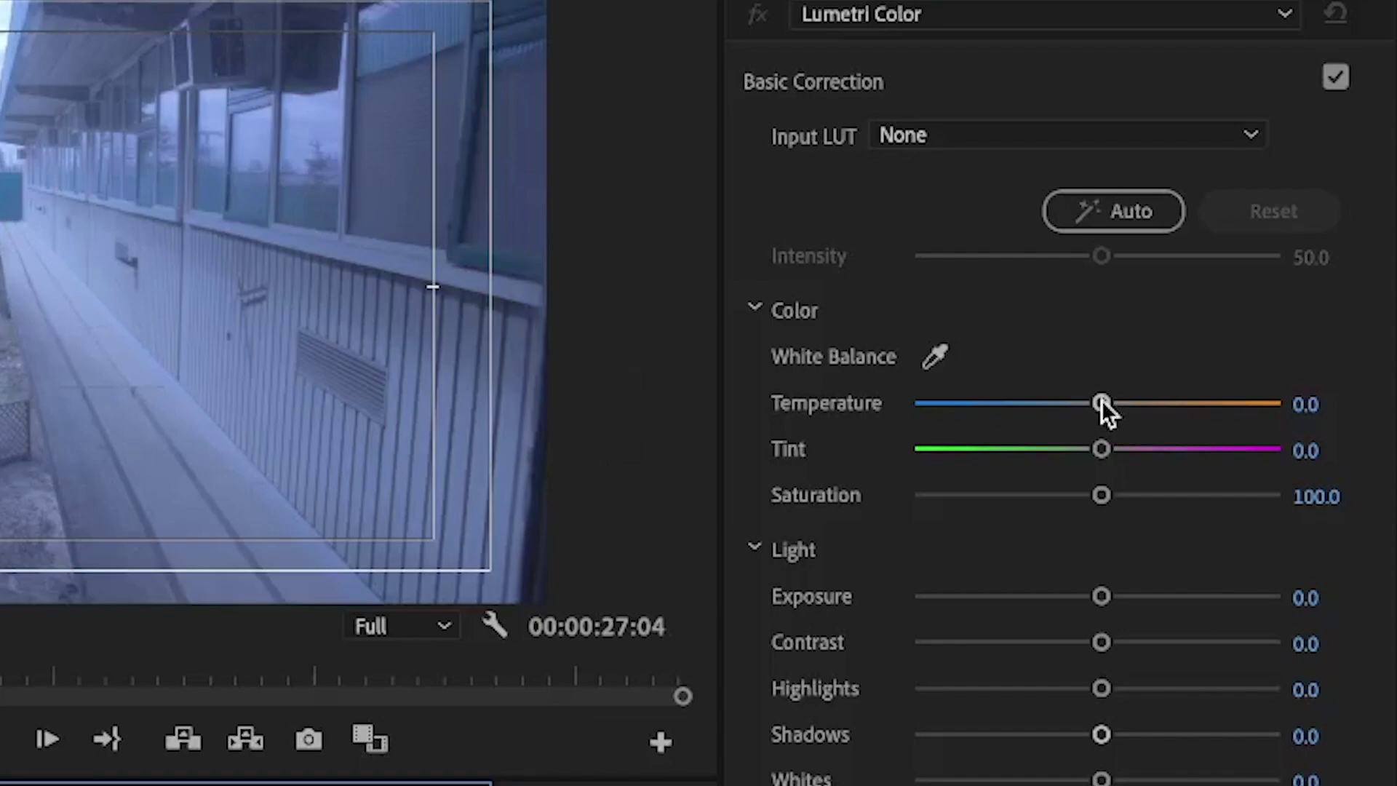
left_click_drag(1102, 401, 1189, 412)
left_click_drag(1211, 461, 1207, 459)
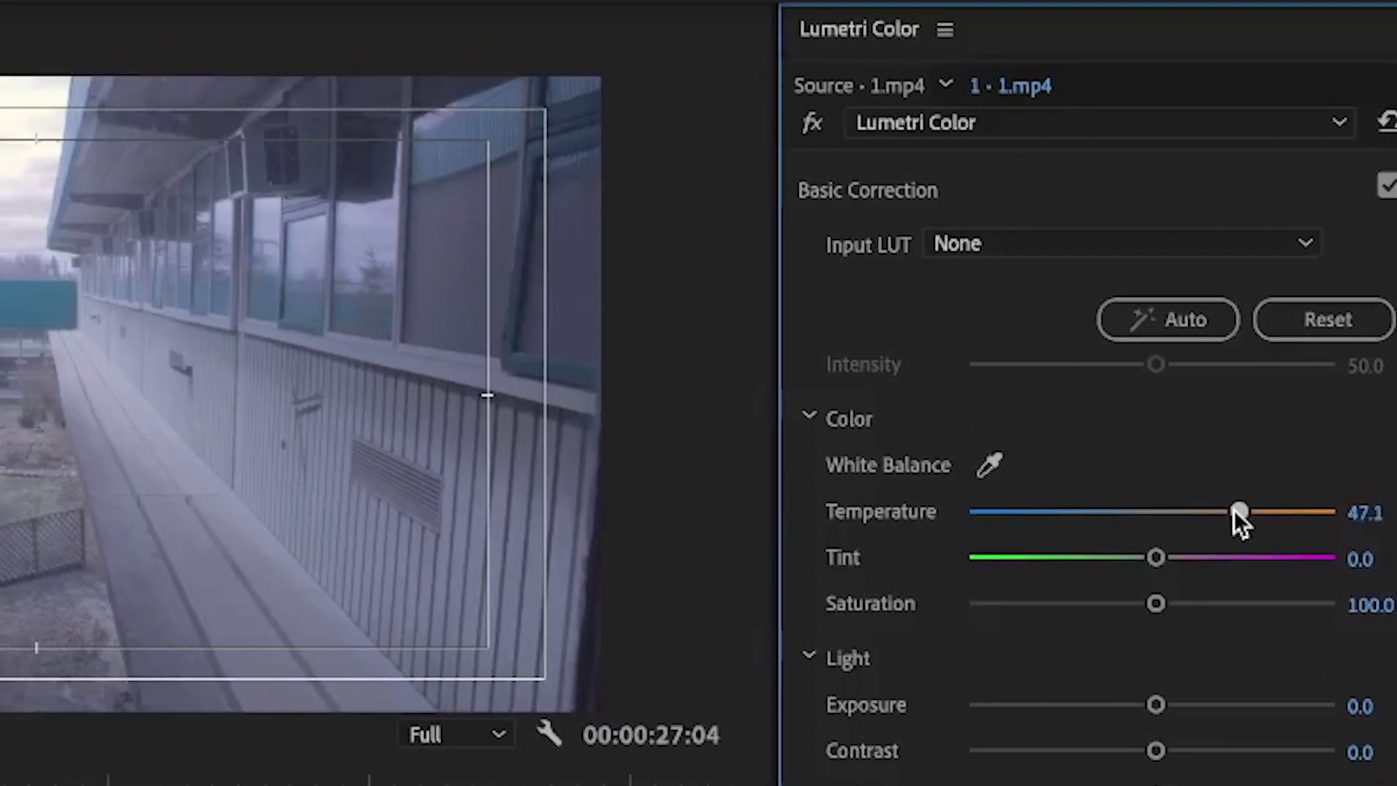
mouse_move(1156, 560)
left_mouse_down()
mouse_move(1082, 563)
mouse_move(1236, 557)
mouse_move(1160, 560)
left_mouse_up()
left_click_drag(1159, 603, 1184, 660)
mouse_move(1178, 479)
left_mouse_down()
mouse_move(1148, 474)
mouse_move(1163, 466)
left_mouse_up()
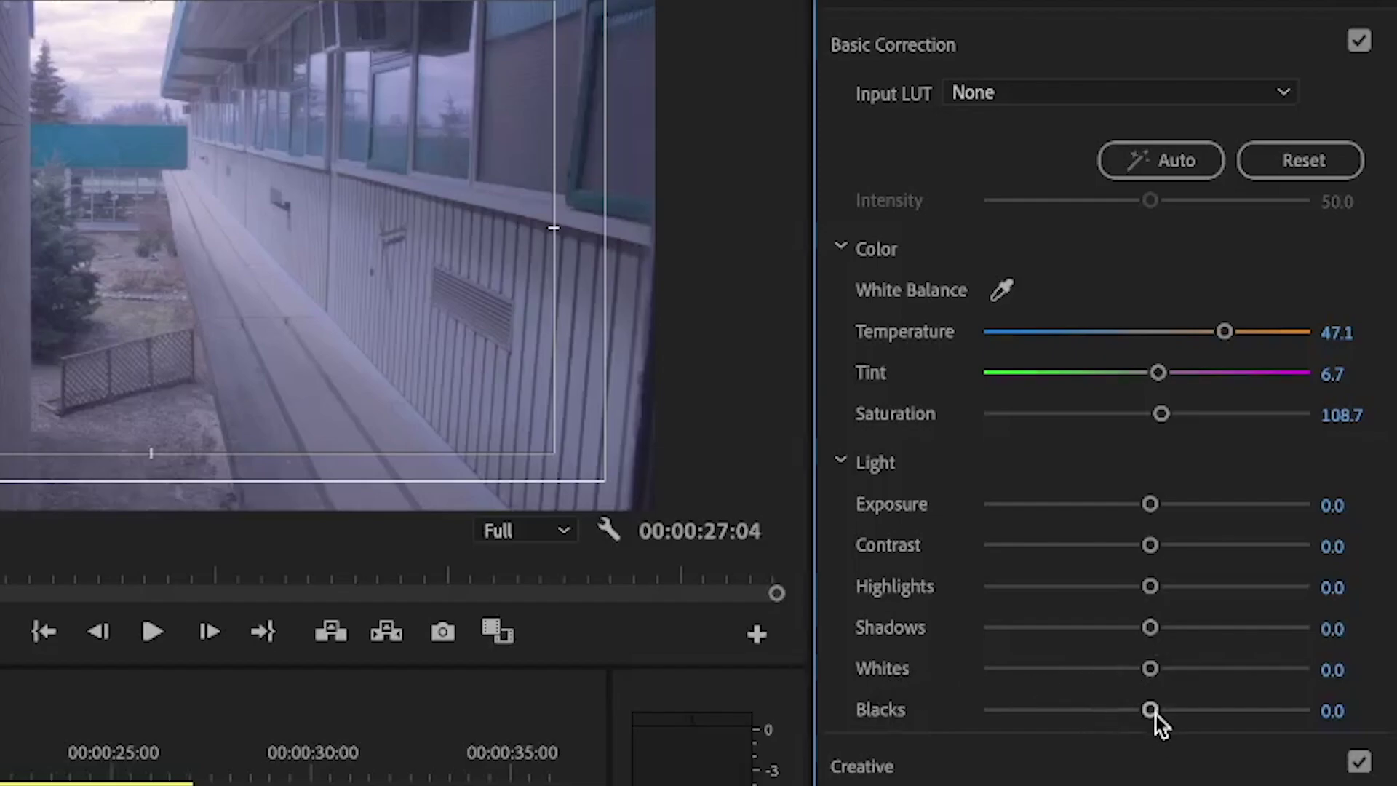
Set the second 1.mp4 clip's contrast to 16.3, highlights to -1.0, shadows to -3.8, whites to 35.6 and blacks to -17.3
mouse_move(1147, 500)
left_mouse_down()
mouse_move(1193, 500)
mouse_move(1013, 505)
mouse_move(1148, 505)
left_mouse_up()
mouse_move(1156, 542)
left_mouse_down()
mouse_move(1185, 539)
mouse_move(958, 528)
mouse_move(1027, 518)
mouse_move(1168, 538)
left_mouse_up()
left_click_drag(1162, 591, 1202, 669)
left_click_drag(1145, 706, 1050, 710)
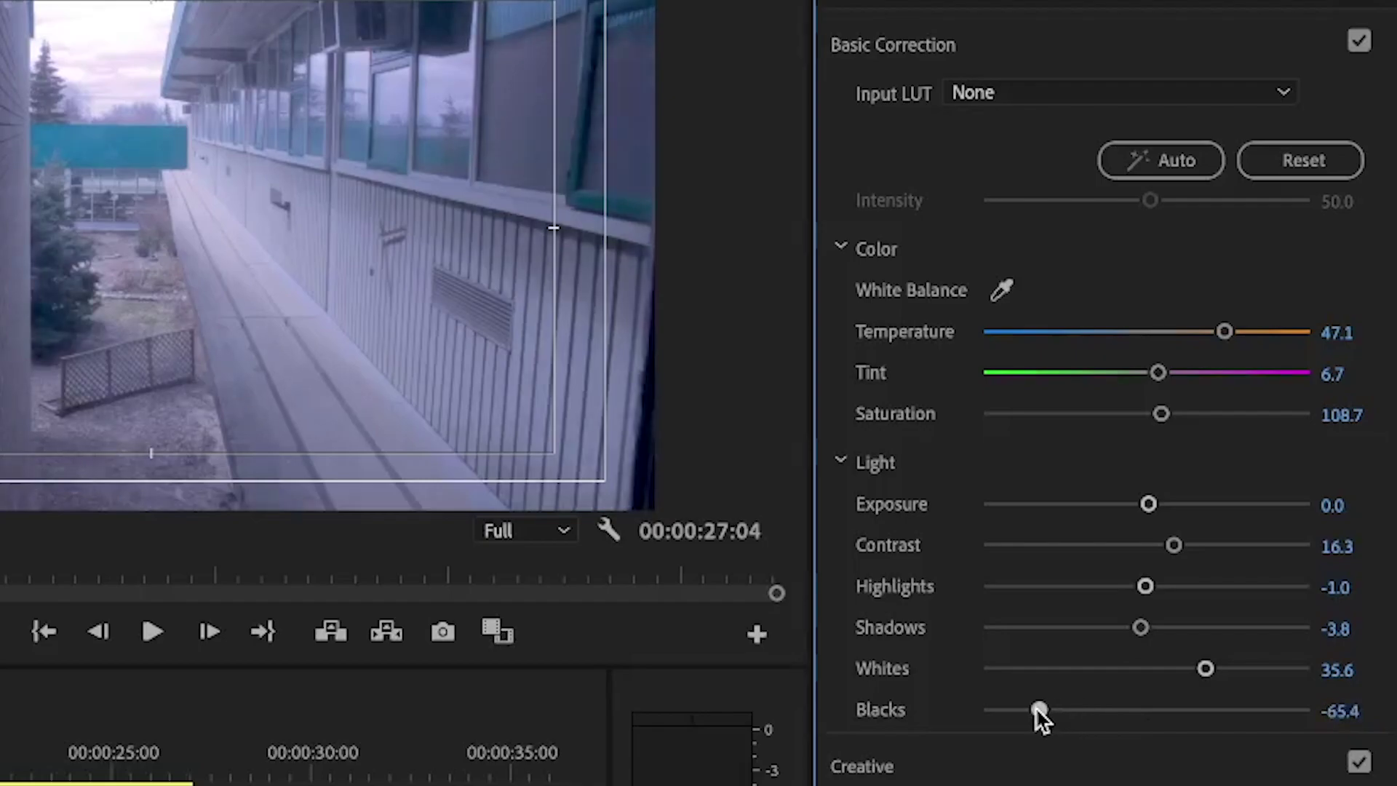
left_click_drag(1047, 702, 1115, 691)
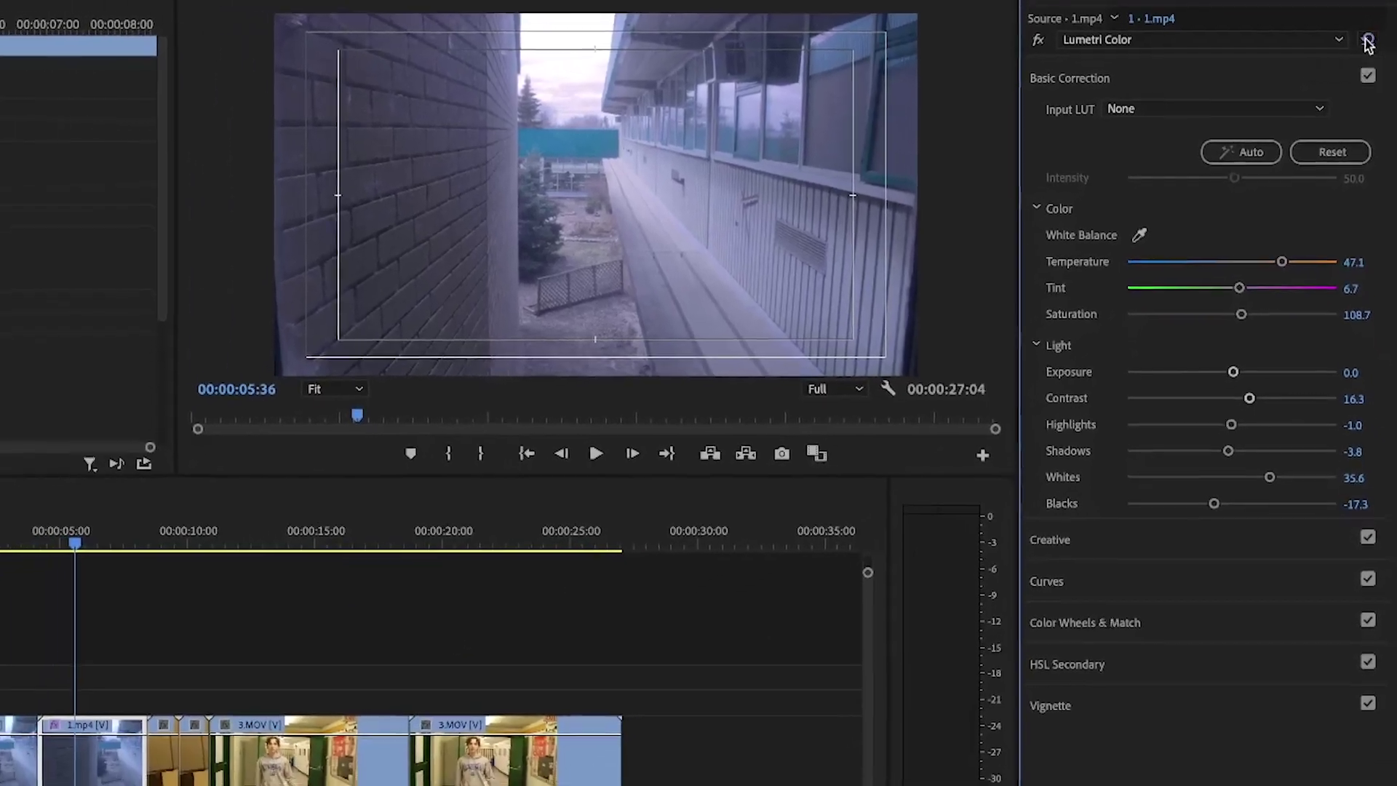
Reset the Lumetri Color effect on the second 1.mp4 clip and set temperature to 41.3, saturation to 111.5 and exposure to 0.6
left_click(1368, 40)
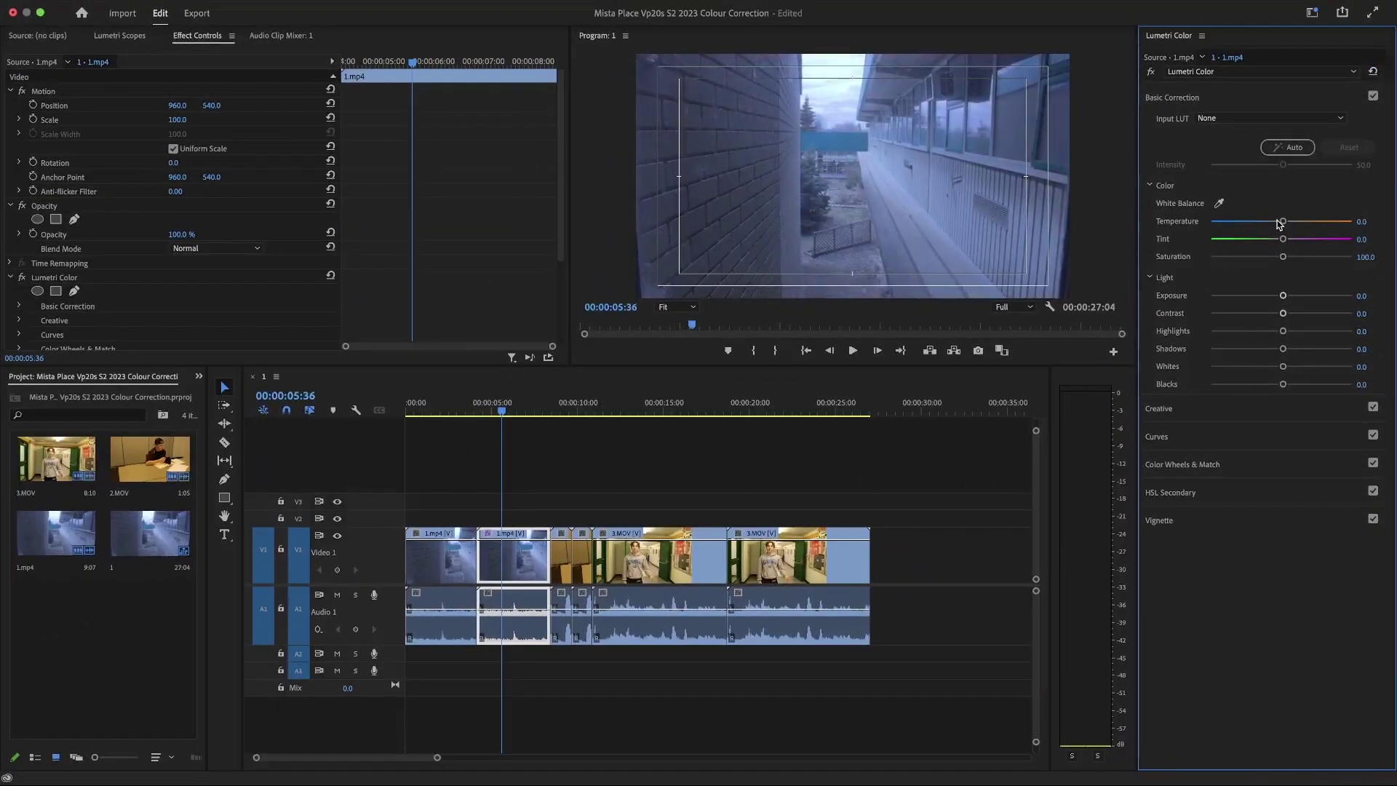
left_click_drag(1282, 221, 1301, 222)
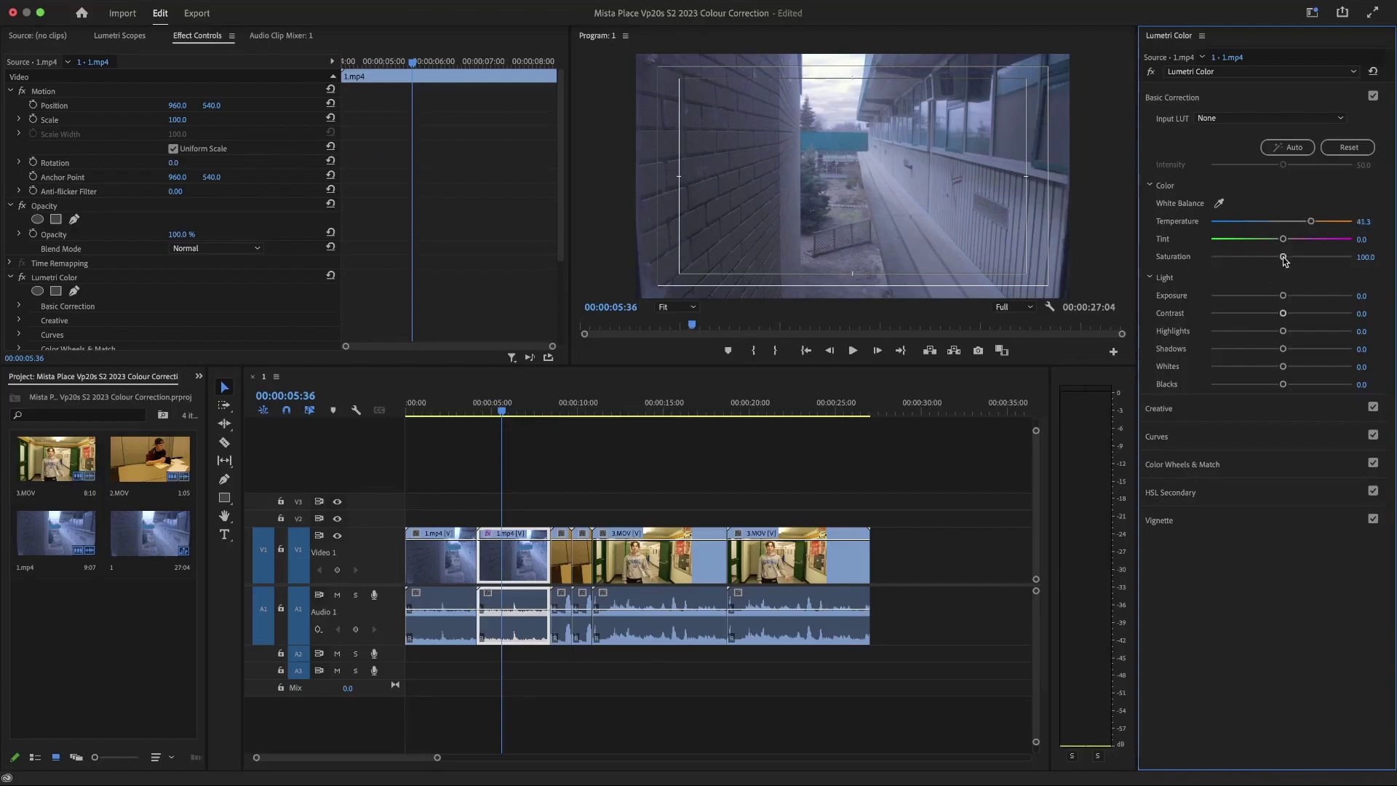
left_click_drag(1284, 300, 1289, 300)
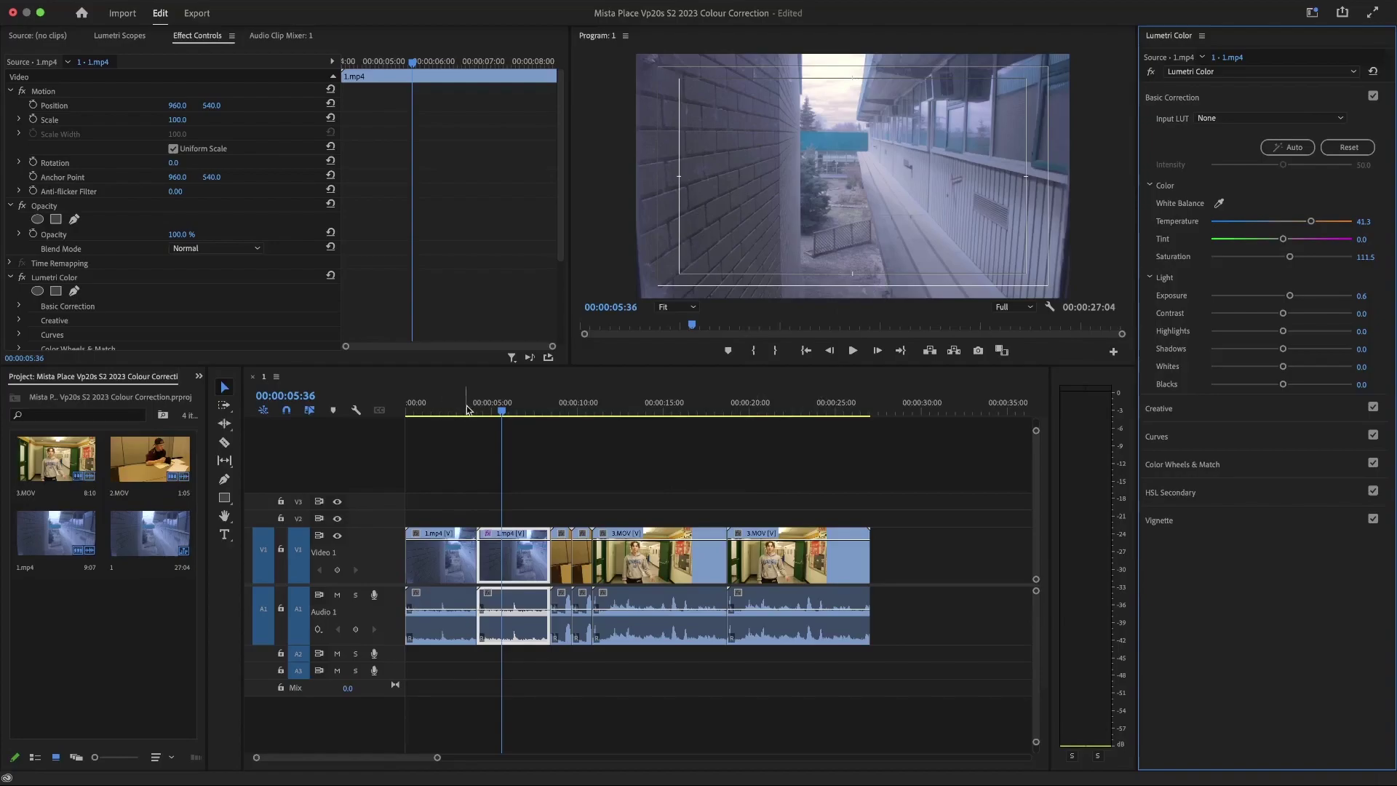
Play the sequence from the beginning to compare the uncorrected and corrected 1.mp4 clips
left_click_drag(502, 410, 398, 420)
key("space")
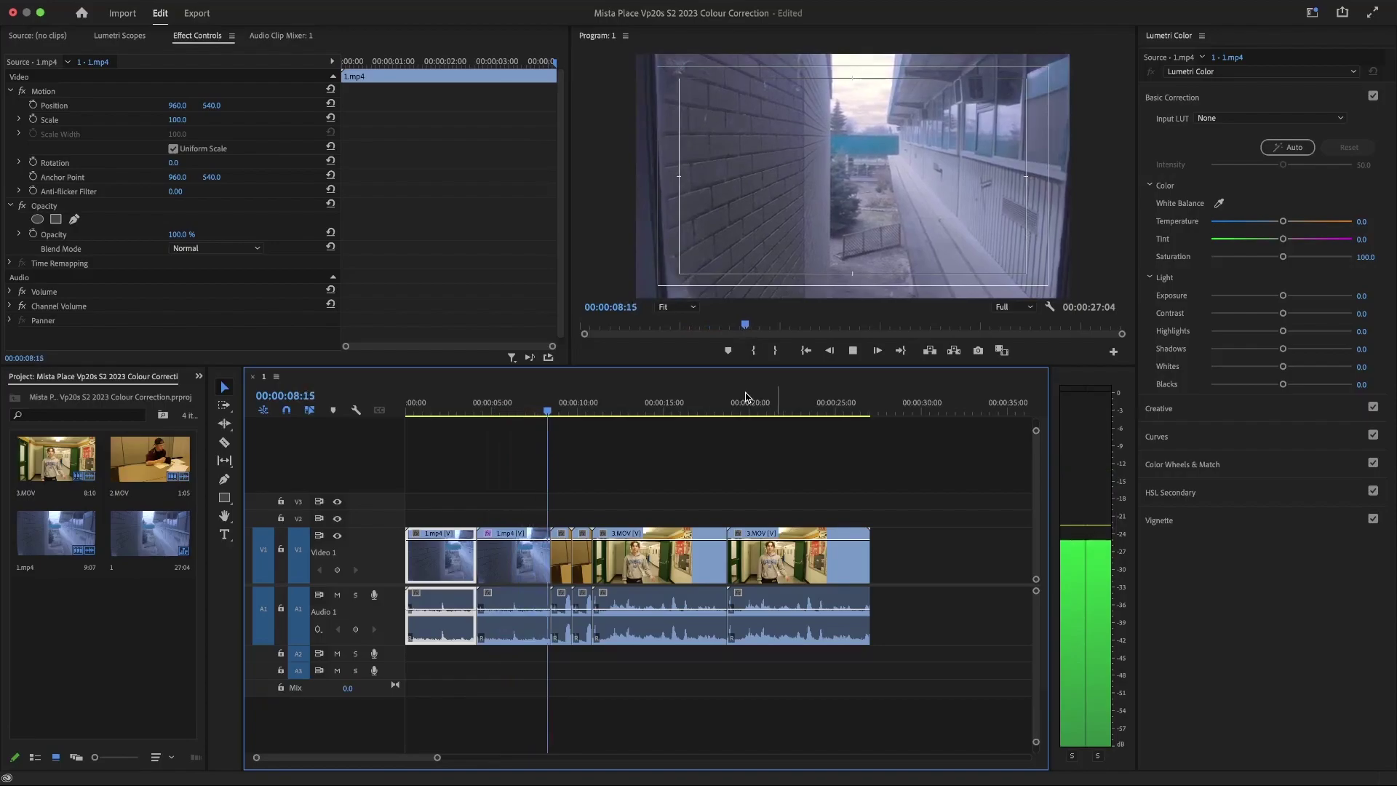
key("space")
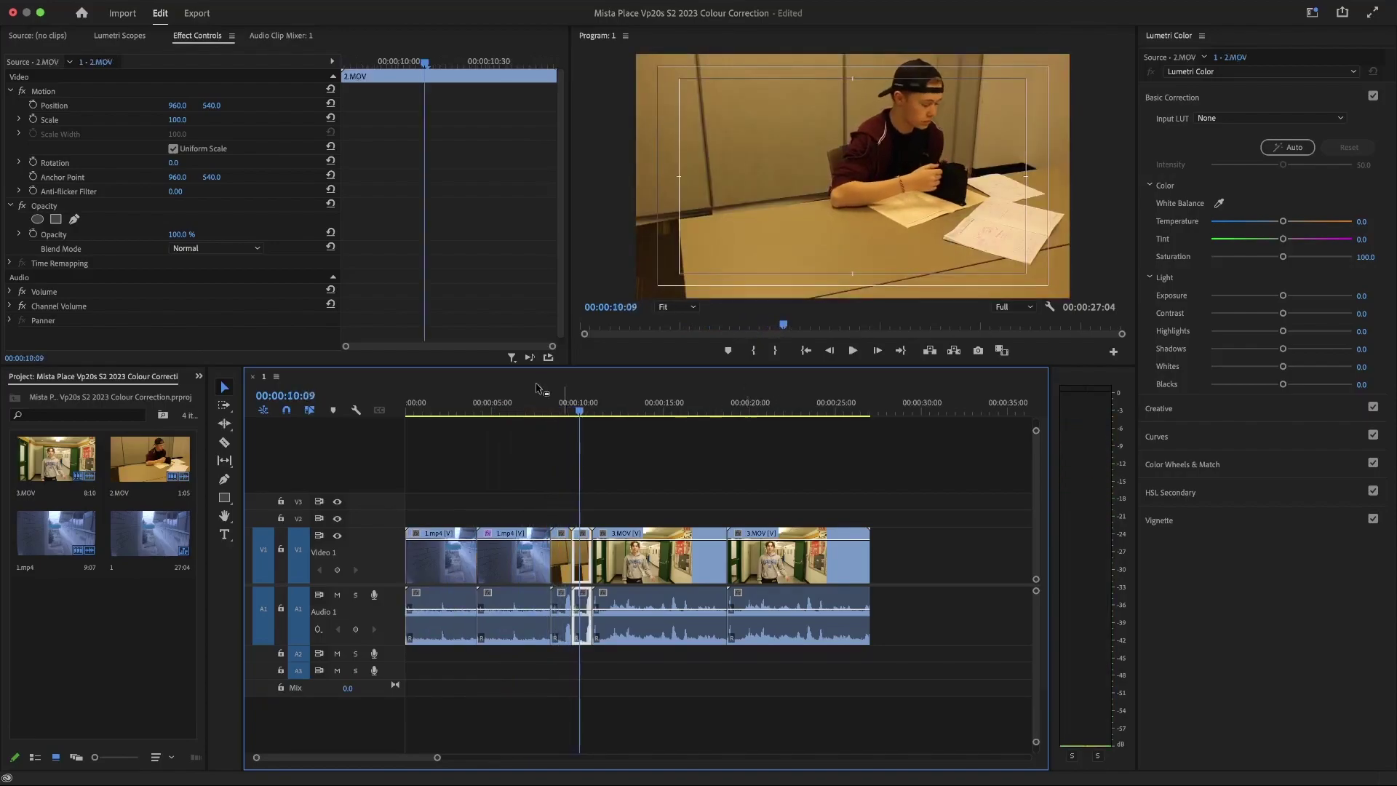
White-balance the second 2.MOV clip from the white paper, with tint 34.6, saturation 96.2, exposure 0.4 and contrast -26.0
left_click_drag(580, 415, 576, 415)
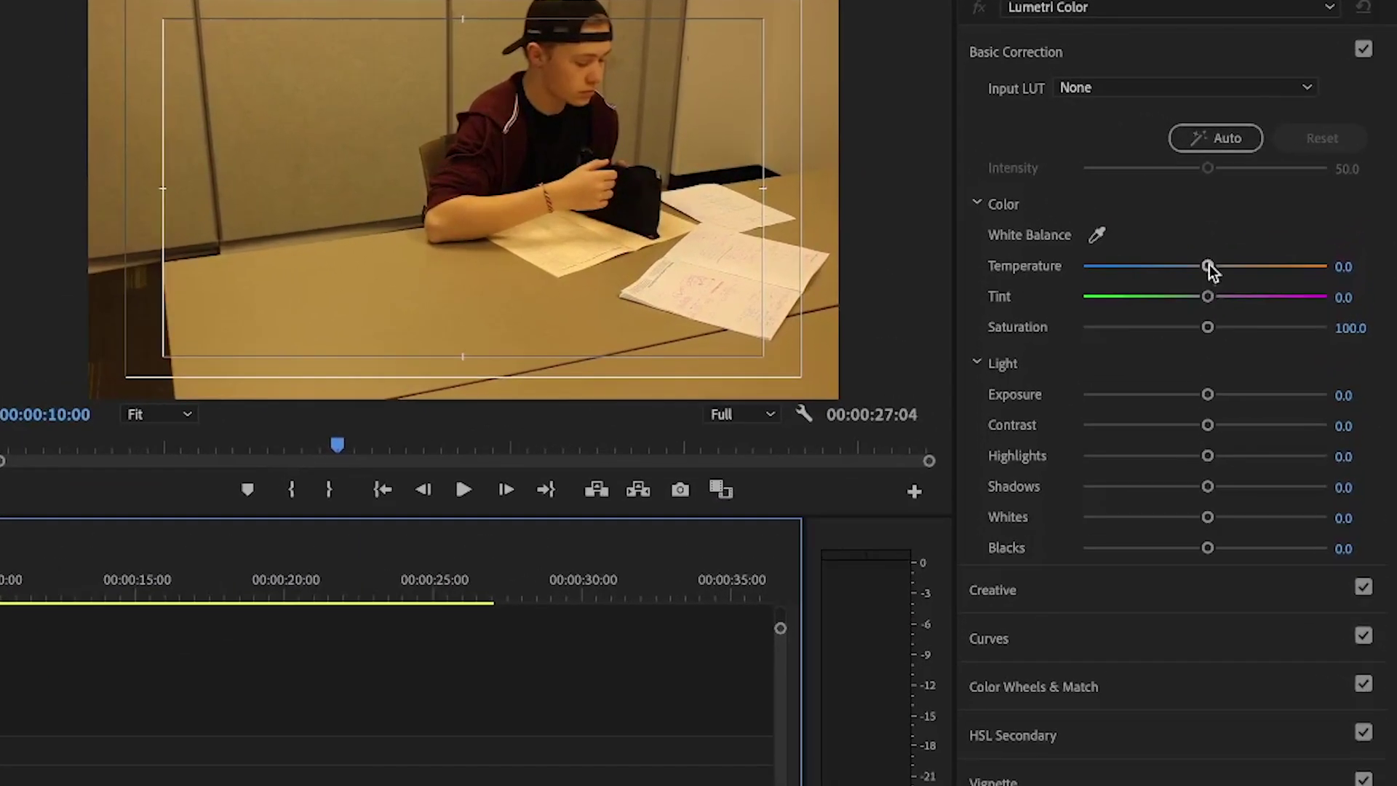
left_click_drag(1207, 267, 1177, 269)
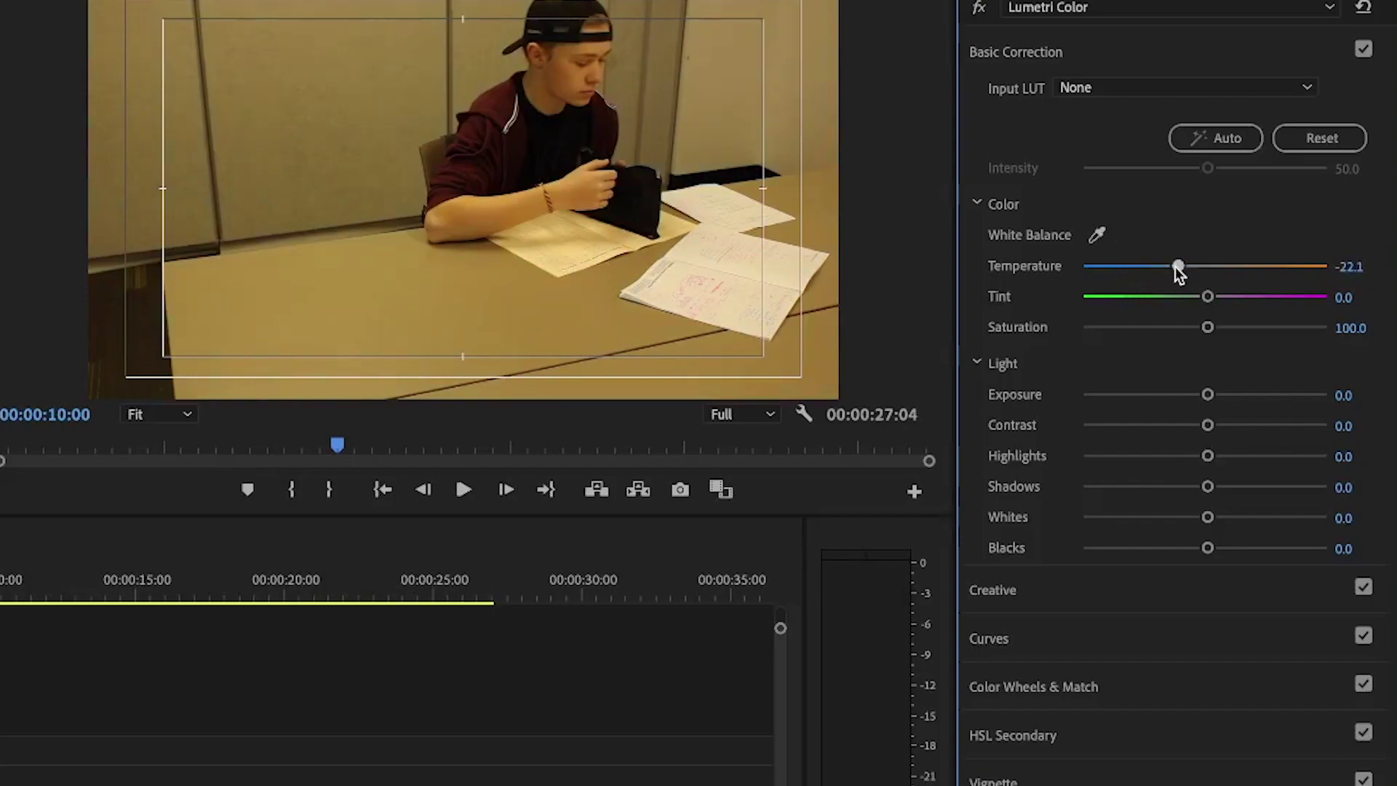
left_click(1097, 238)
left_click(764, 267)
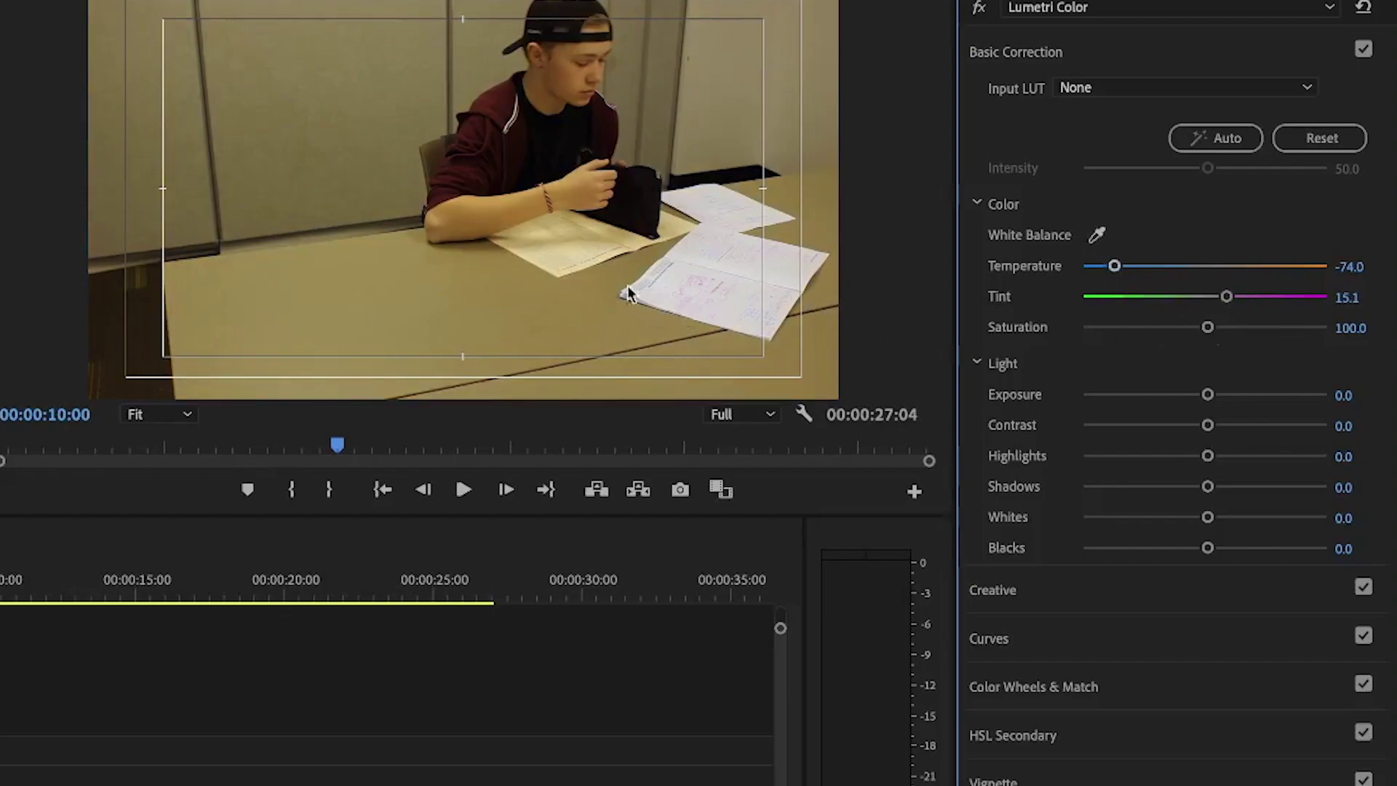
left_click_drag(1226, 300, 1200, 331)
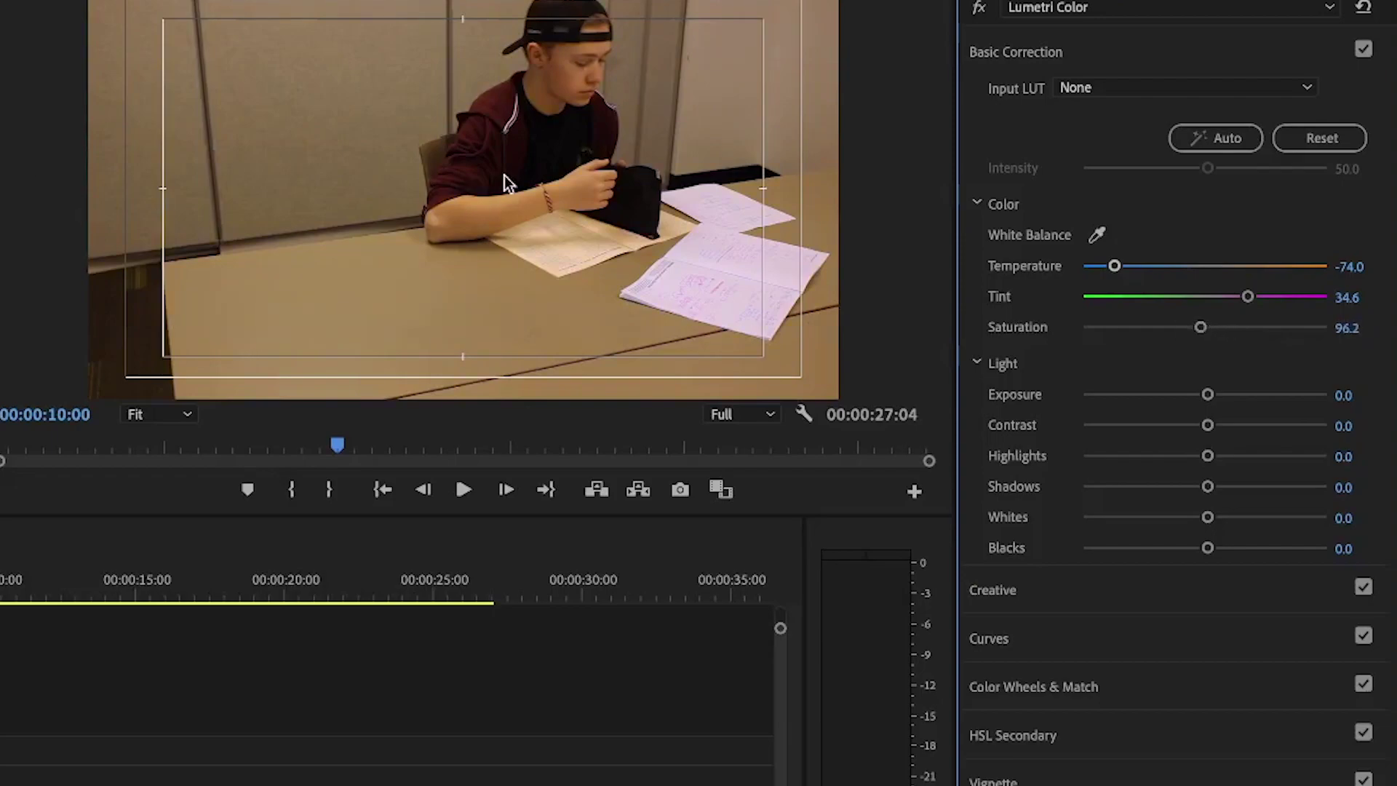
left_click_drag(1208, 395, 1171, 420)
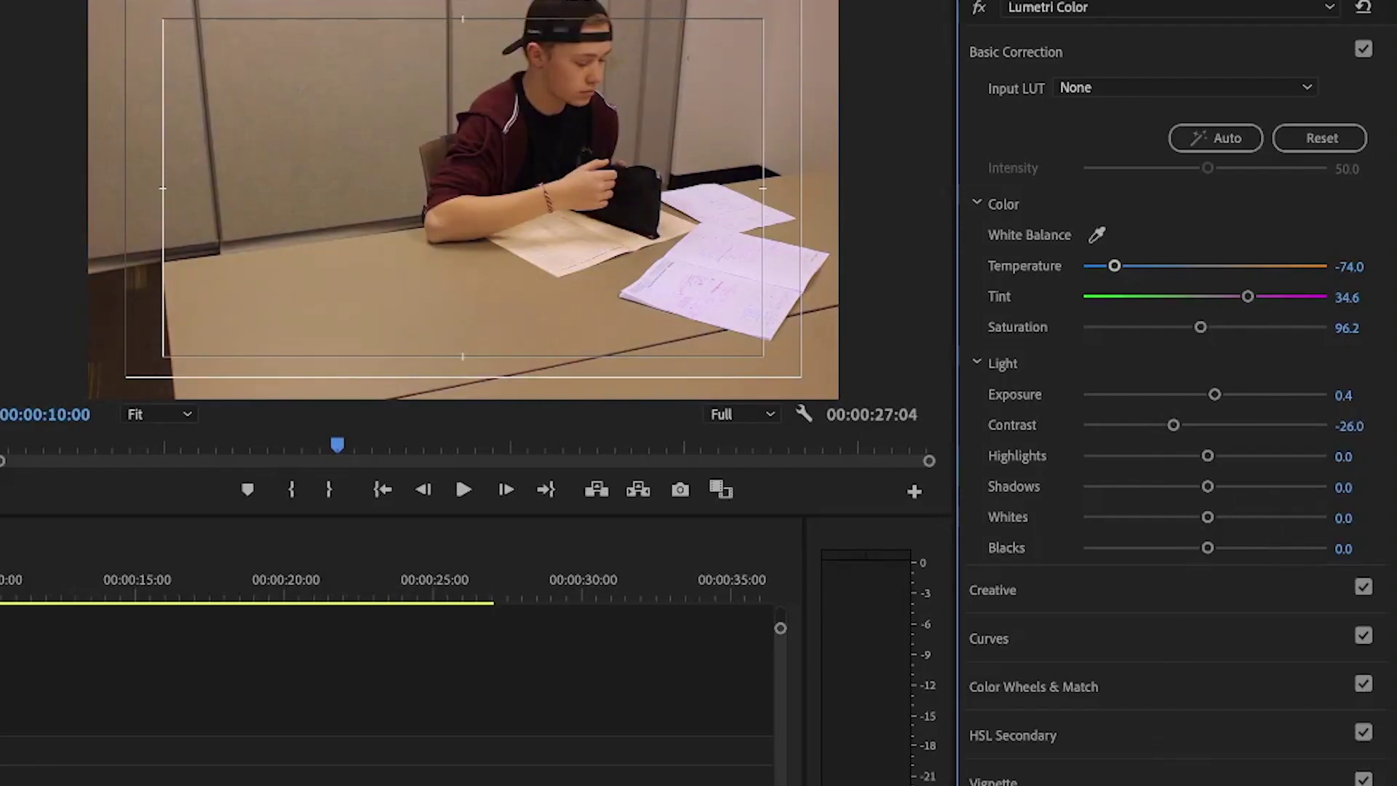
Shorten both 3.MOV clips so the sequence ends at 00:00:15:39, and stop the playhead within the second one at 00:00:14:44
left_click_drag(3, 586, 0, 586)
key("space")
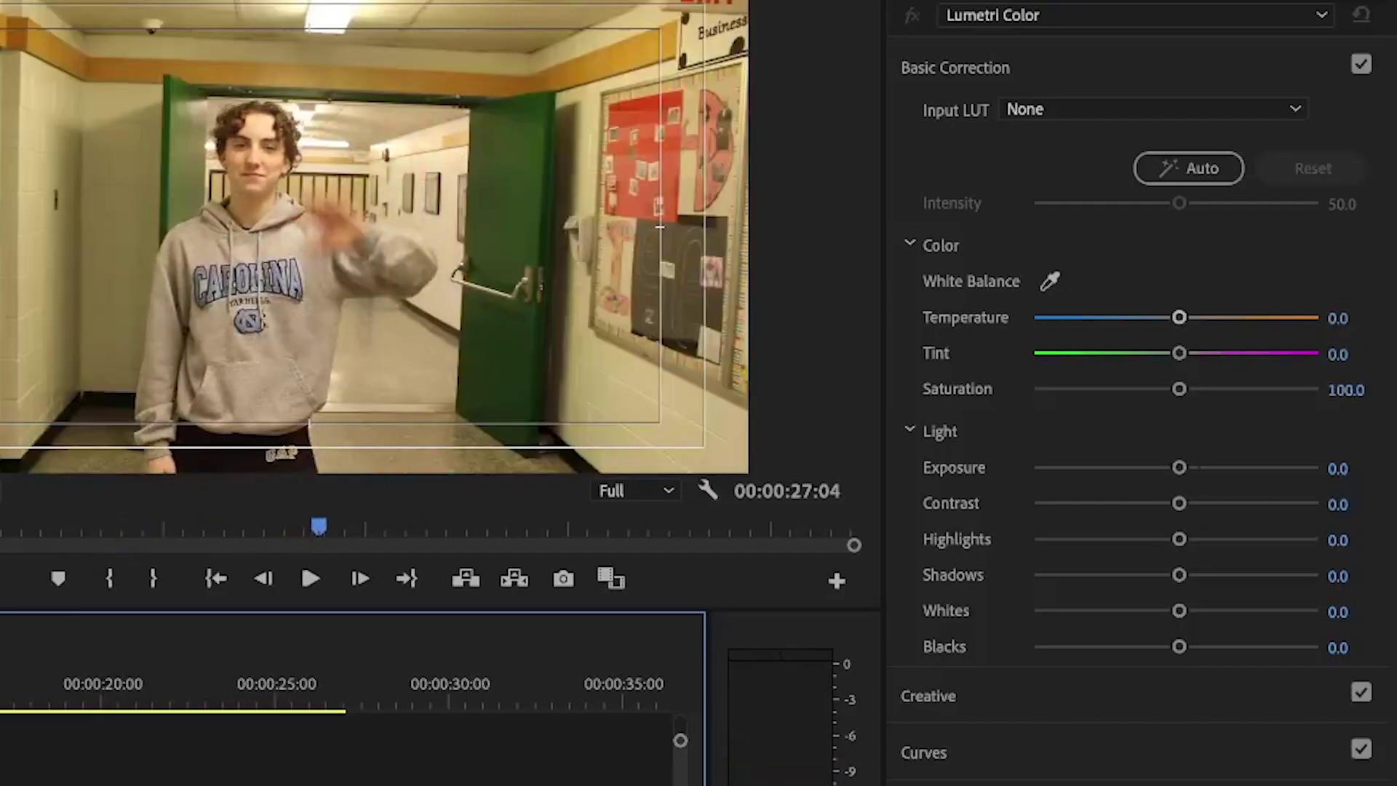
left_click_drag(54, 785, 0, 785)
left_click_drag(178, 785, 0, 785)
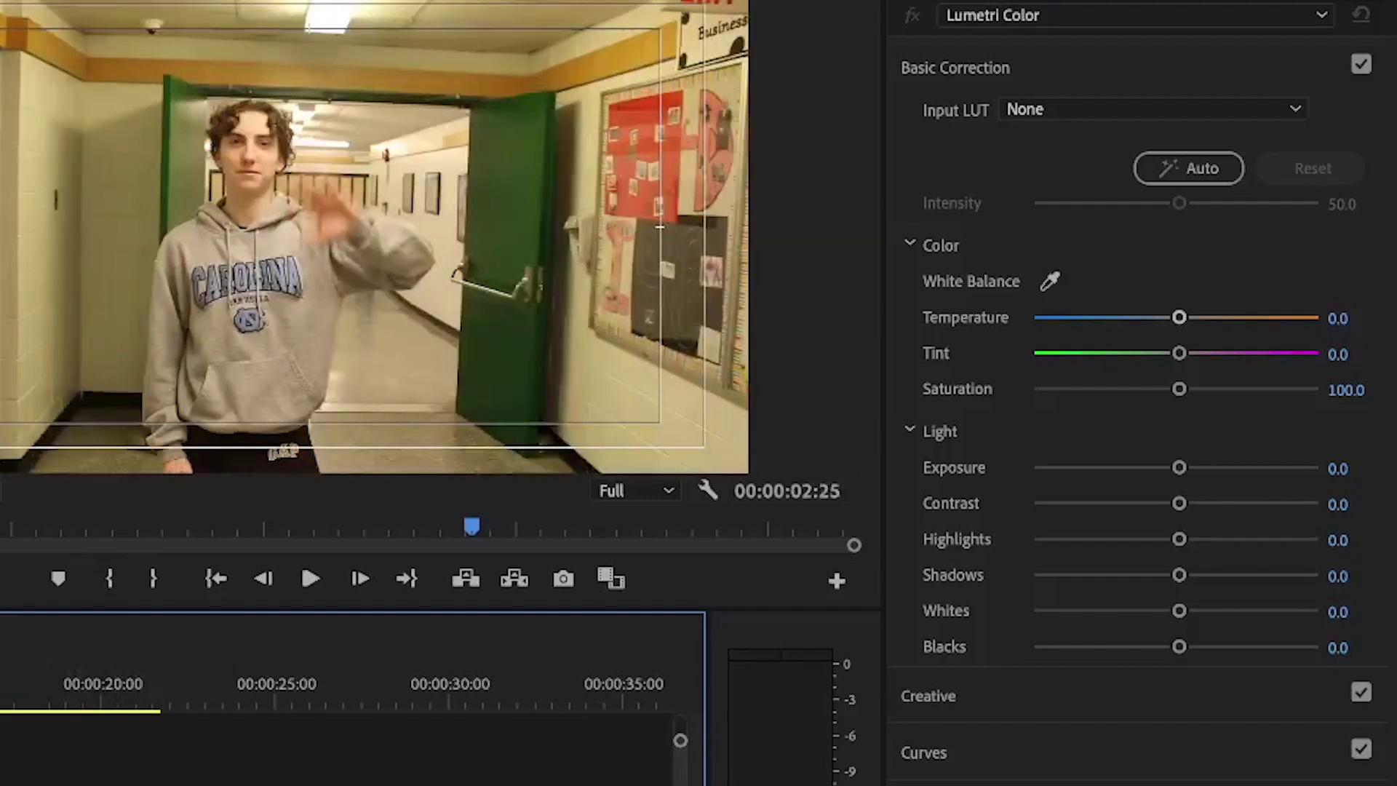
key("space")
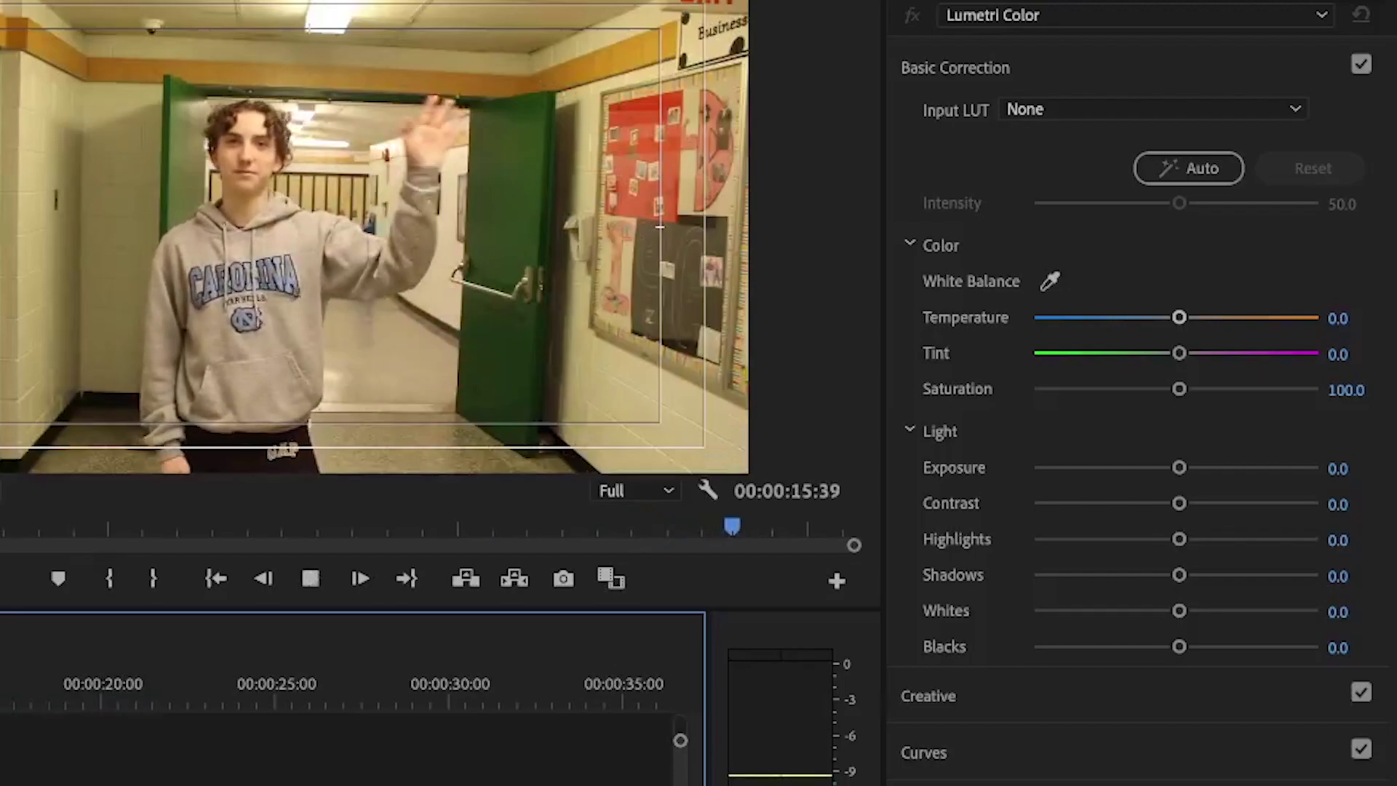
key("space")
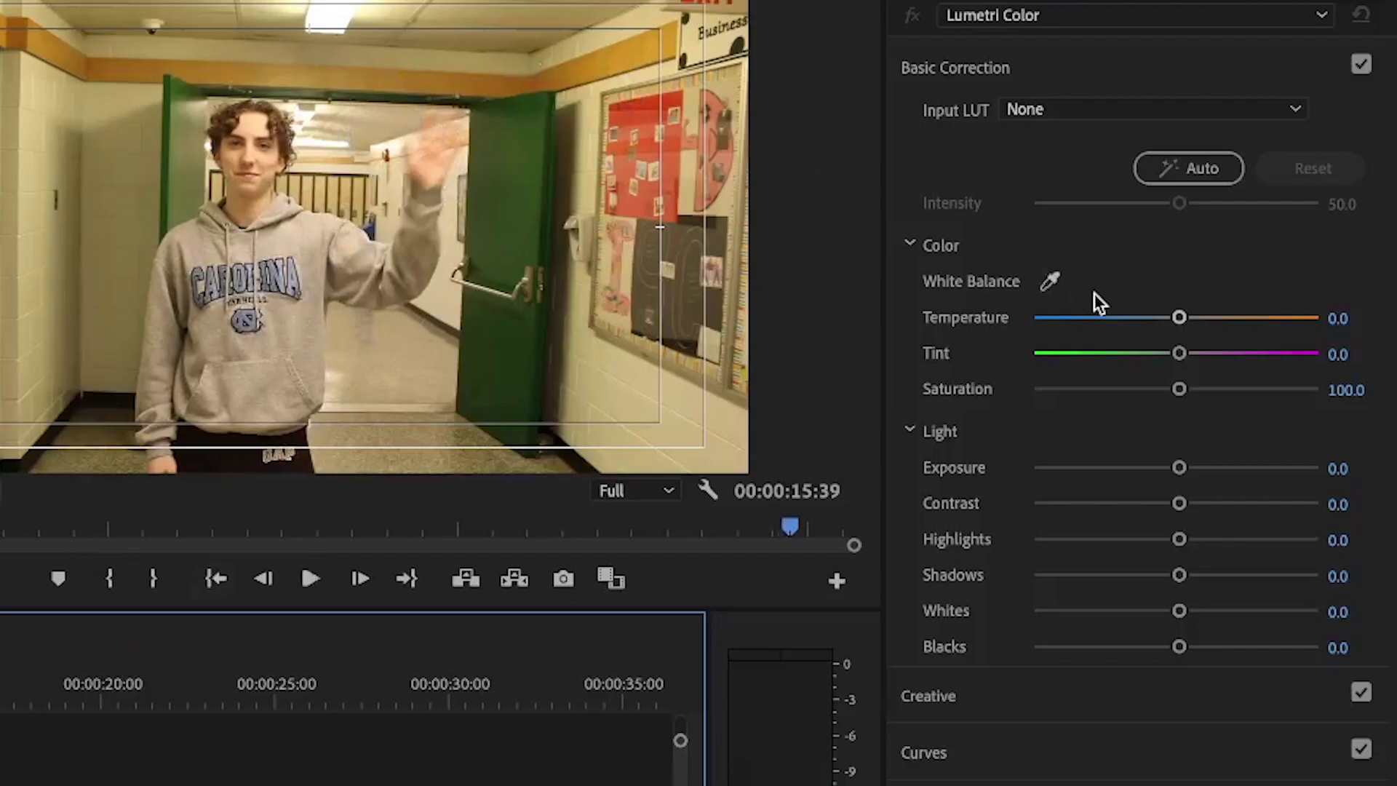
Set the second 3.MOV clip's temperature to -24.0, tint 18.3, saturation 80.8, contrast -16.3, highlights 15.4, shadows -30.8, whites 4.8 and blacks -2.9
left_click_drag(1179, 318, 1148, 386)
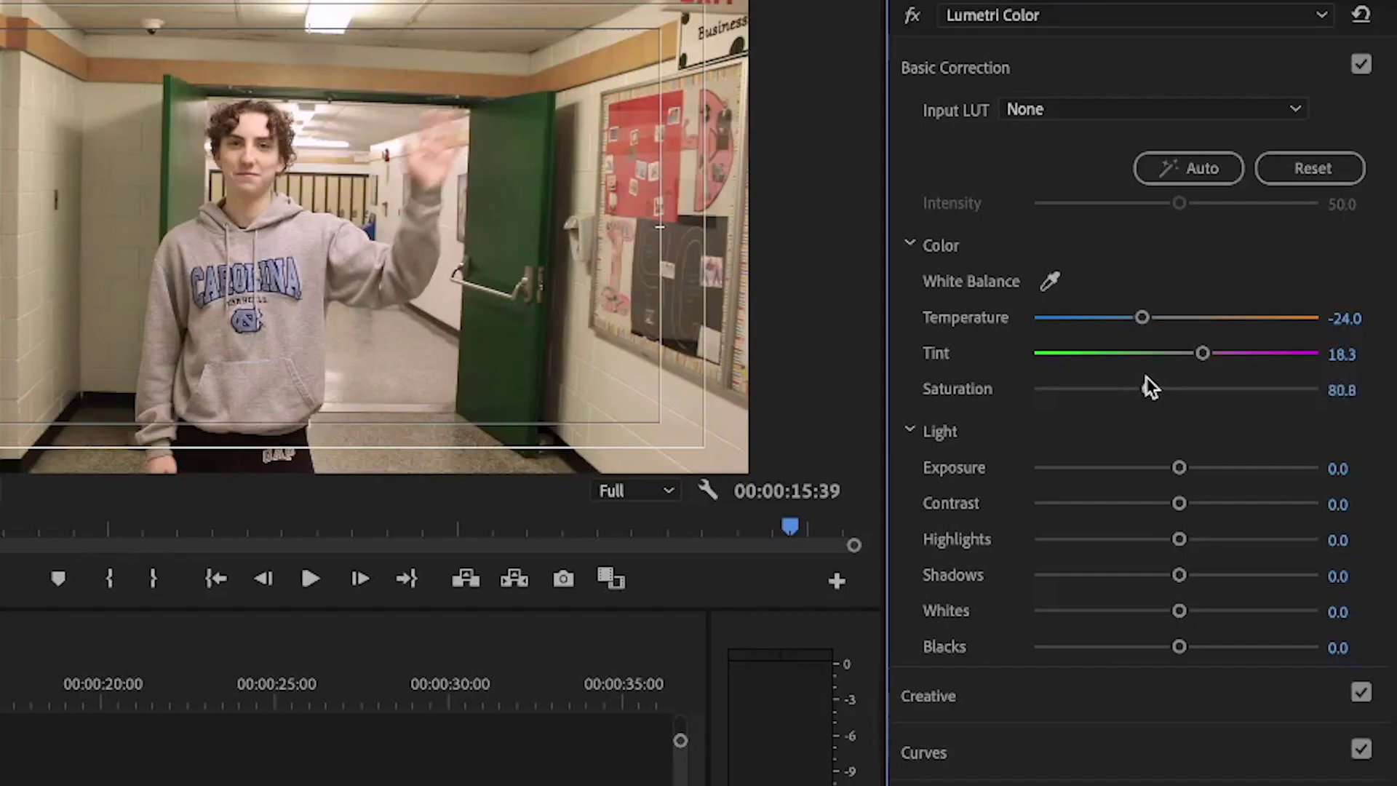
left_click_drag(1178, 468, 1167, 652)
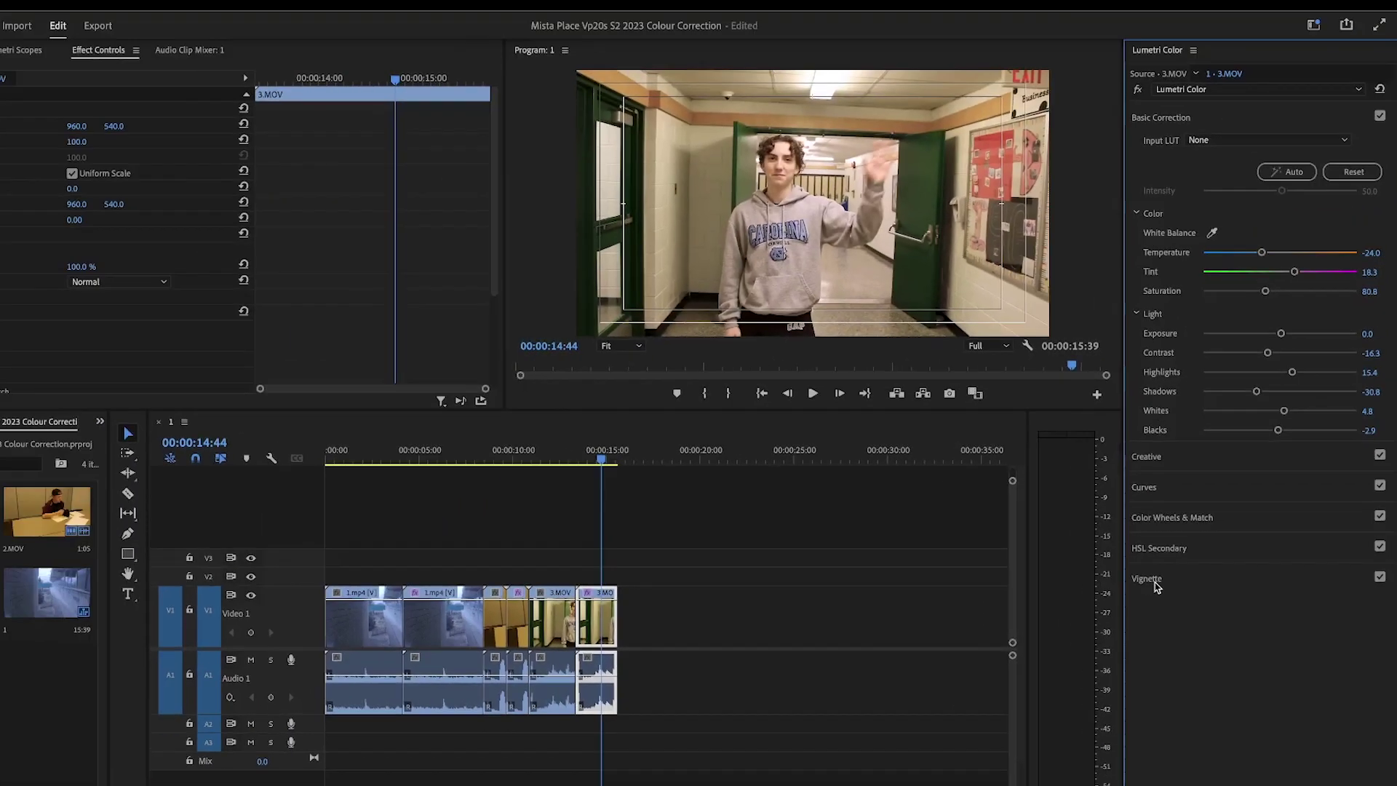
Add a vignette to the second 3.MOV clip with amount -3.0, lower its midpoint, and adjust its roundness and feather
left_click(858, 454)
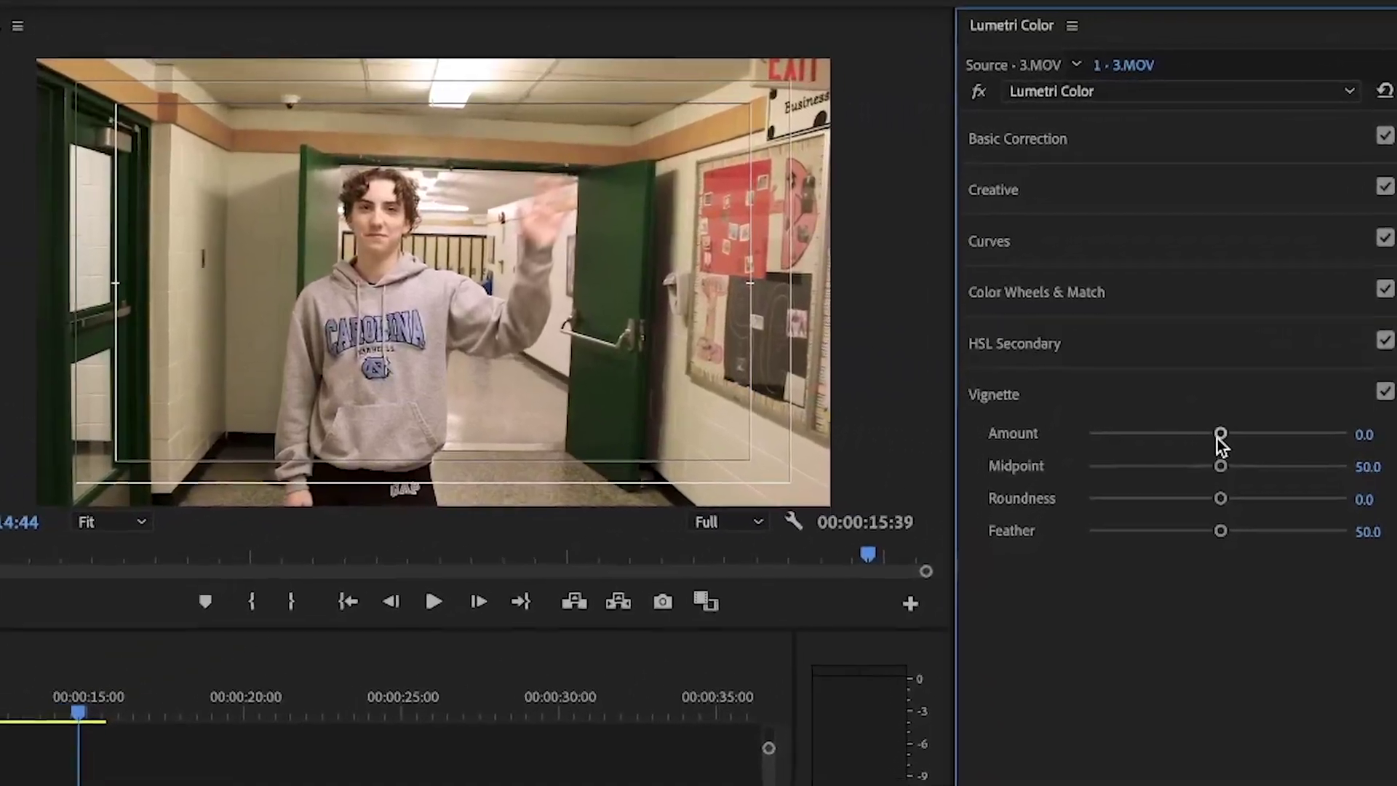
left_click_drag(1281, 295, 1265, 299)
left_click_drag(1130, 544, 946, 549)
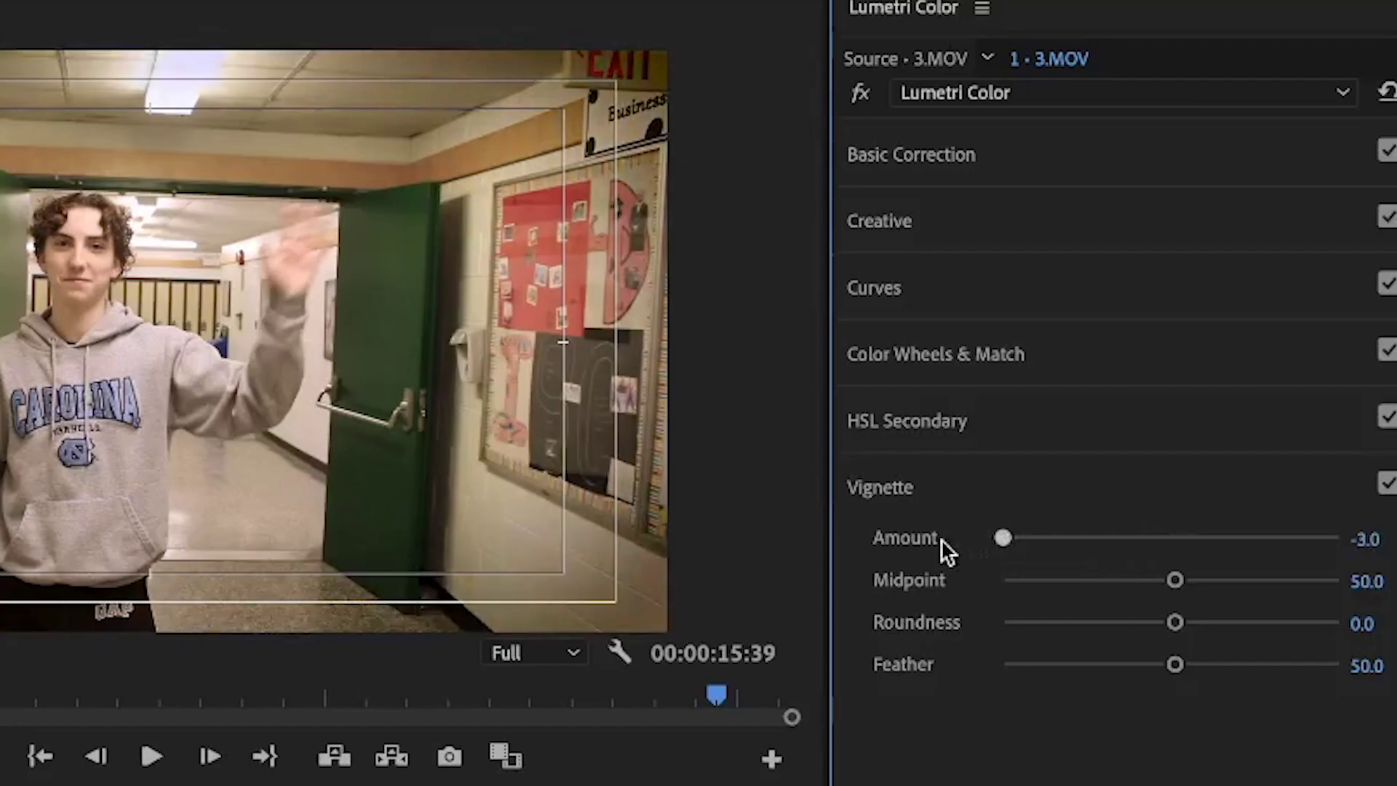
left_click_drag(1174, 580, 1129, 580)
left_click_drag(1174, 623, 1201, 681)
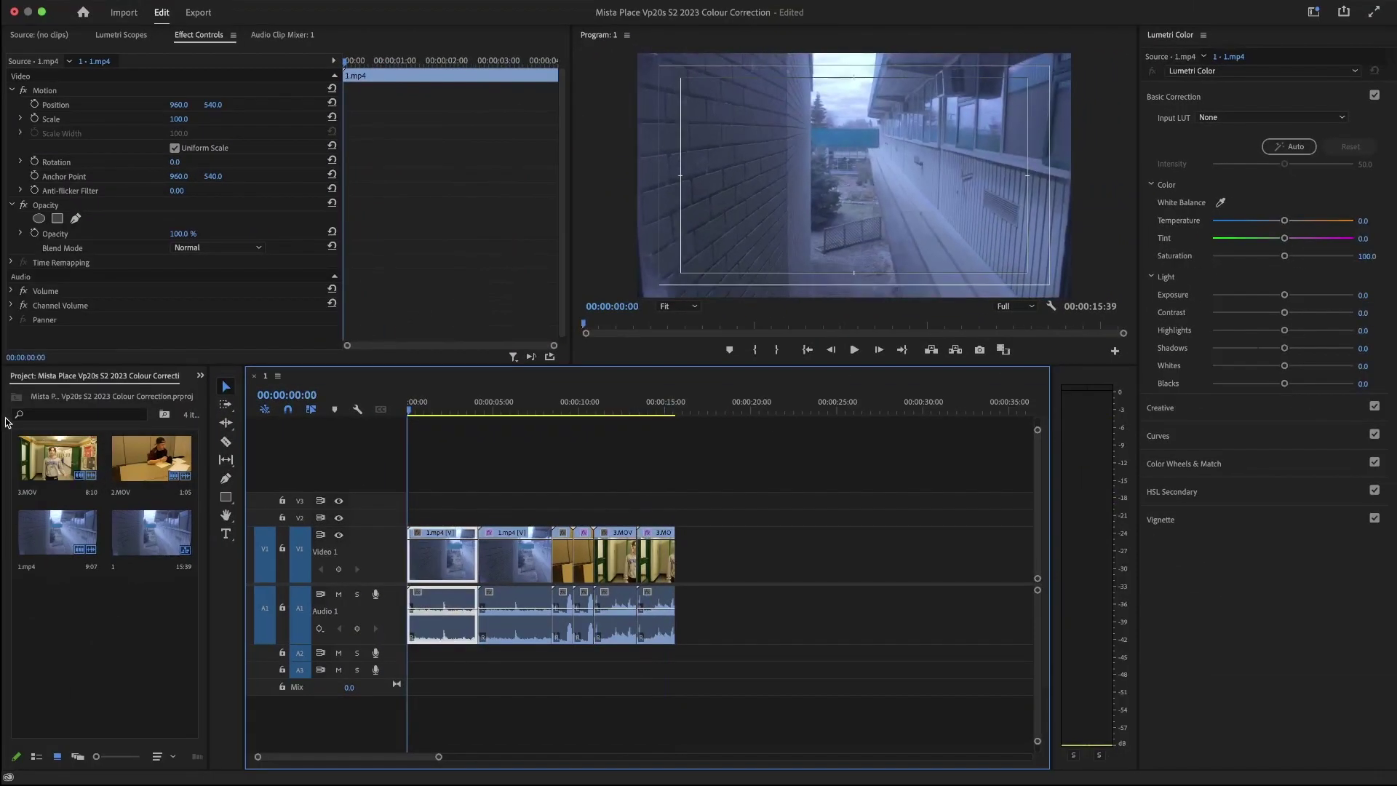
Mark the sequence's in point at 00:00:00:00 and its out point at 00:00:17:35, beyond the last clip
key("i")
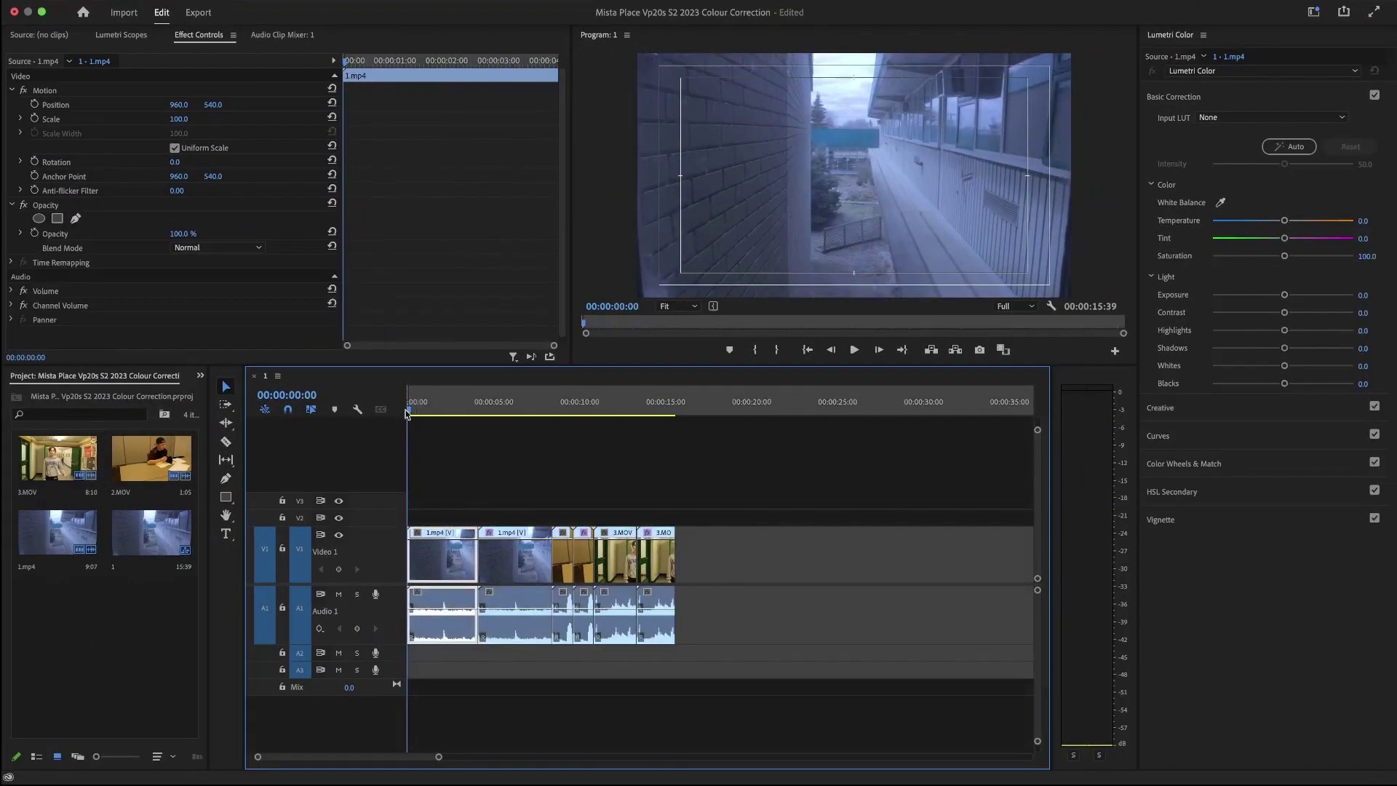
mouse_move(407, 405)
left_mouse_down()
mouse_move(736, 433)
mouse_move(668, 433)
mouse_move(674, 412)
mouse_move(709, 413)
left_mouse_up()
key("o")
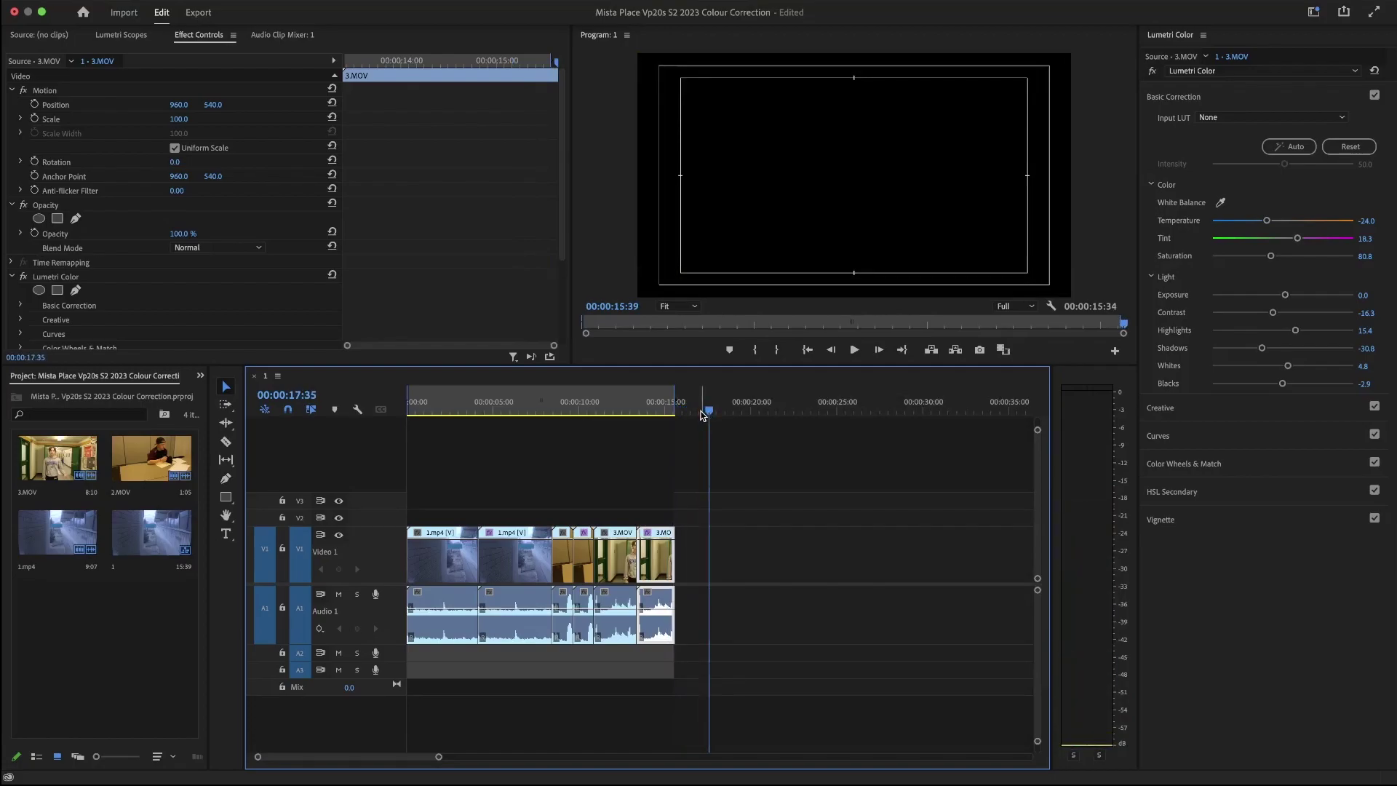
key("o")
Add a text title at 00:00:16:45 with the creator's name and, after a blank line, "Vp20s S2 2023"
left_click(695, 400)
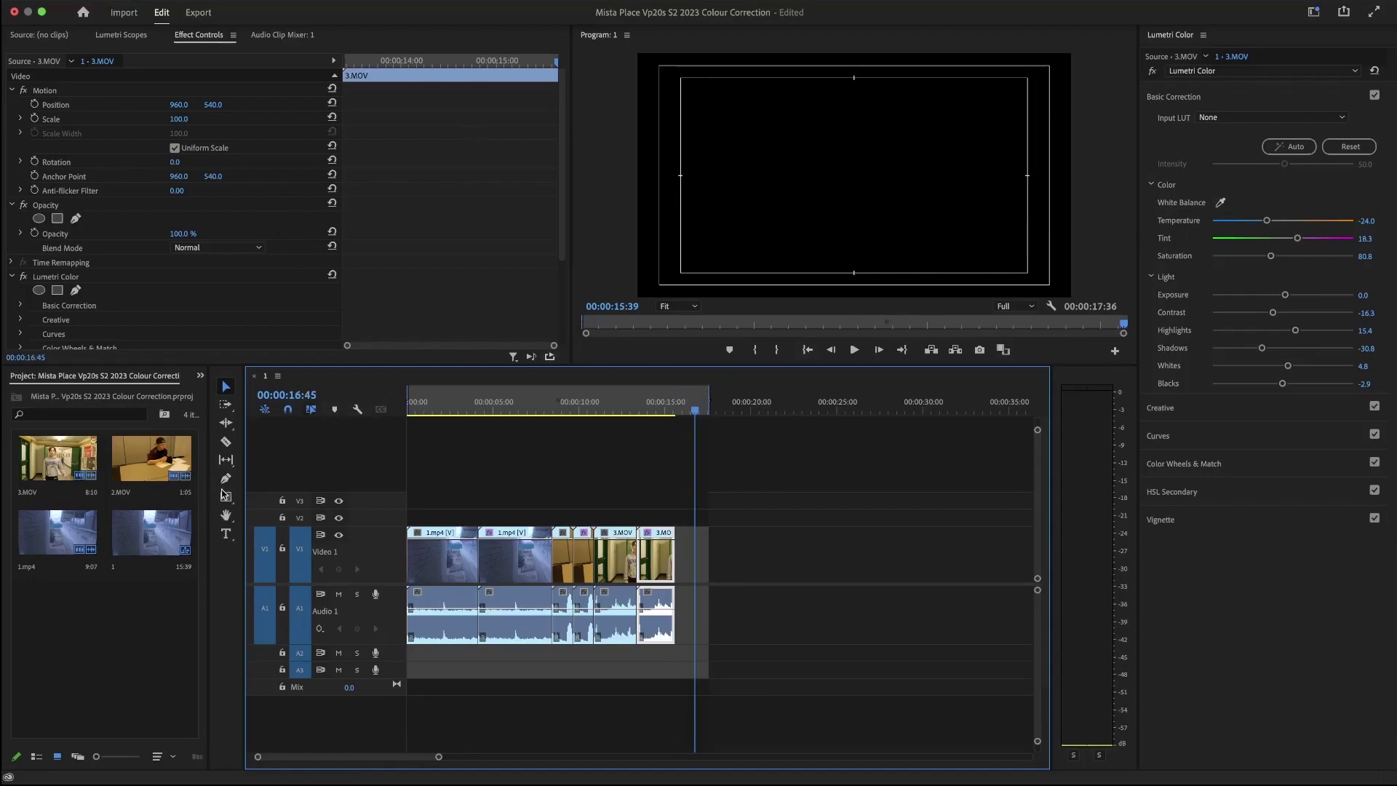
left_click(228, 536)
left_click(714, 101)
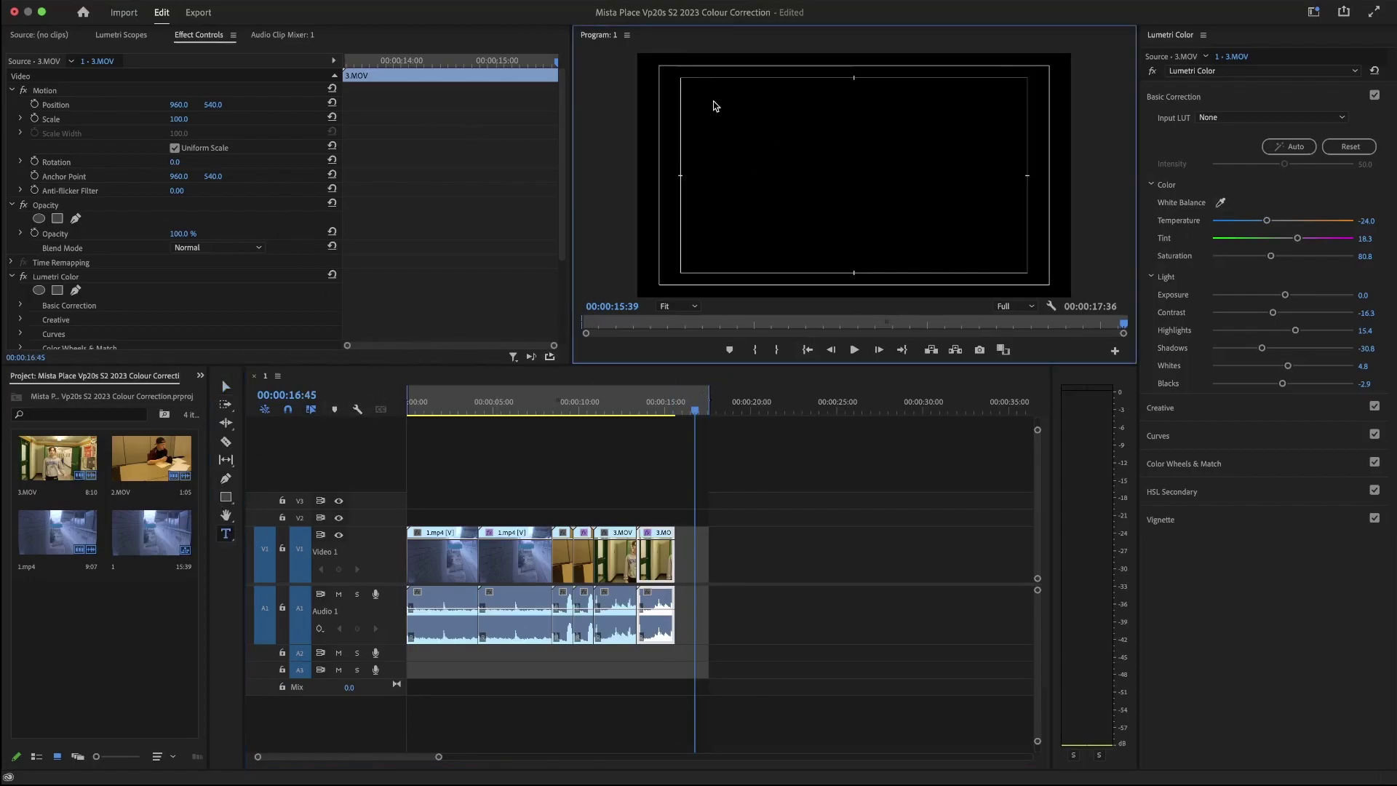
type("Mist")
type("a Place")
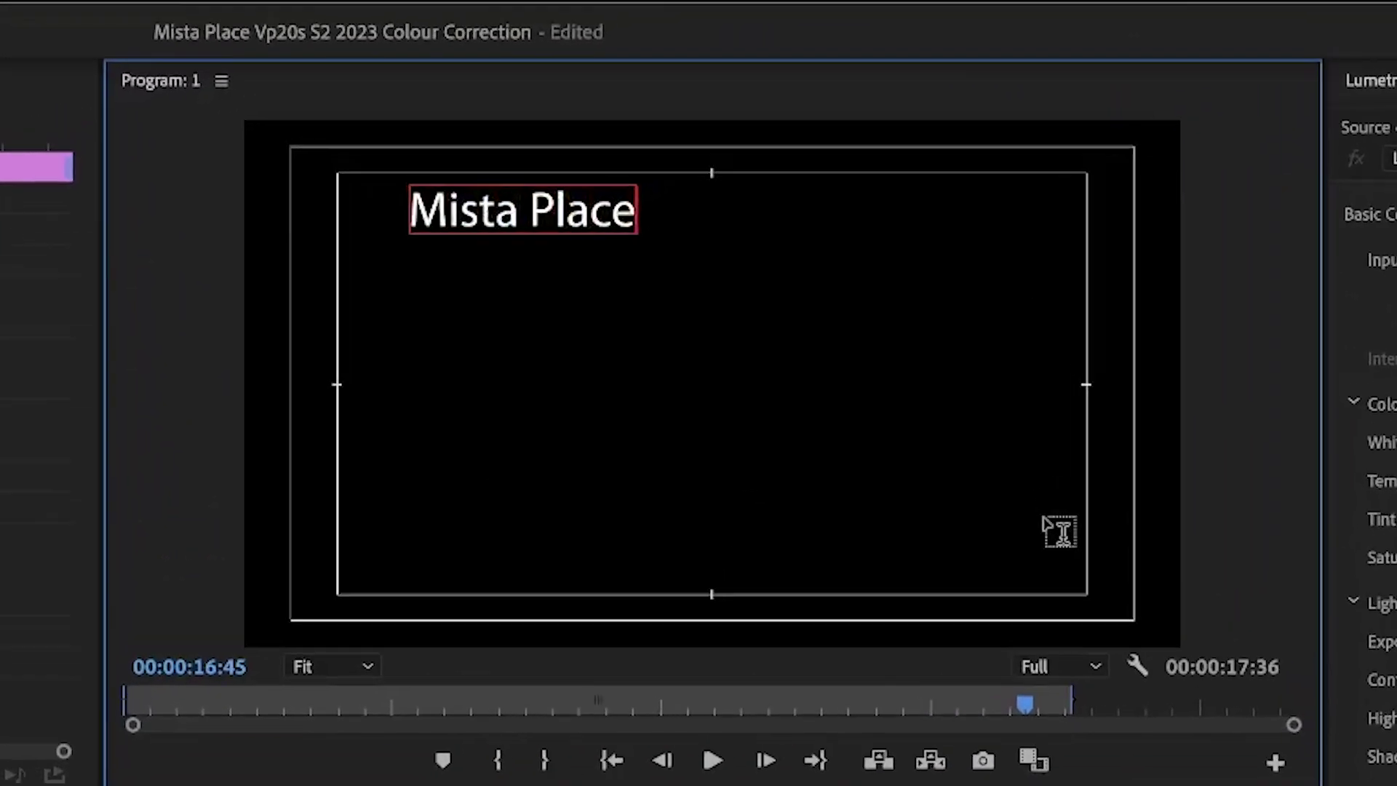
type("Vp20")
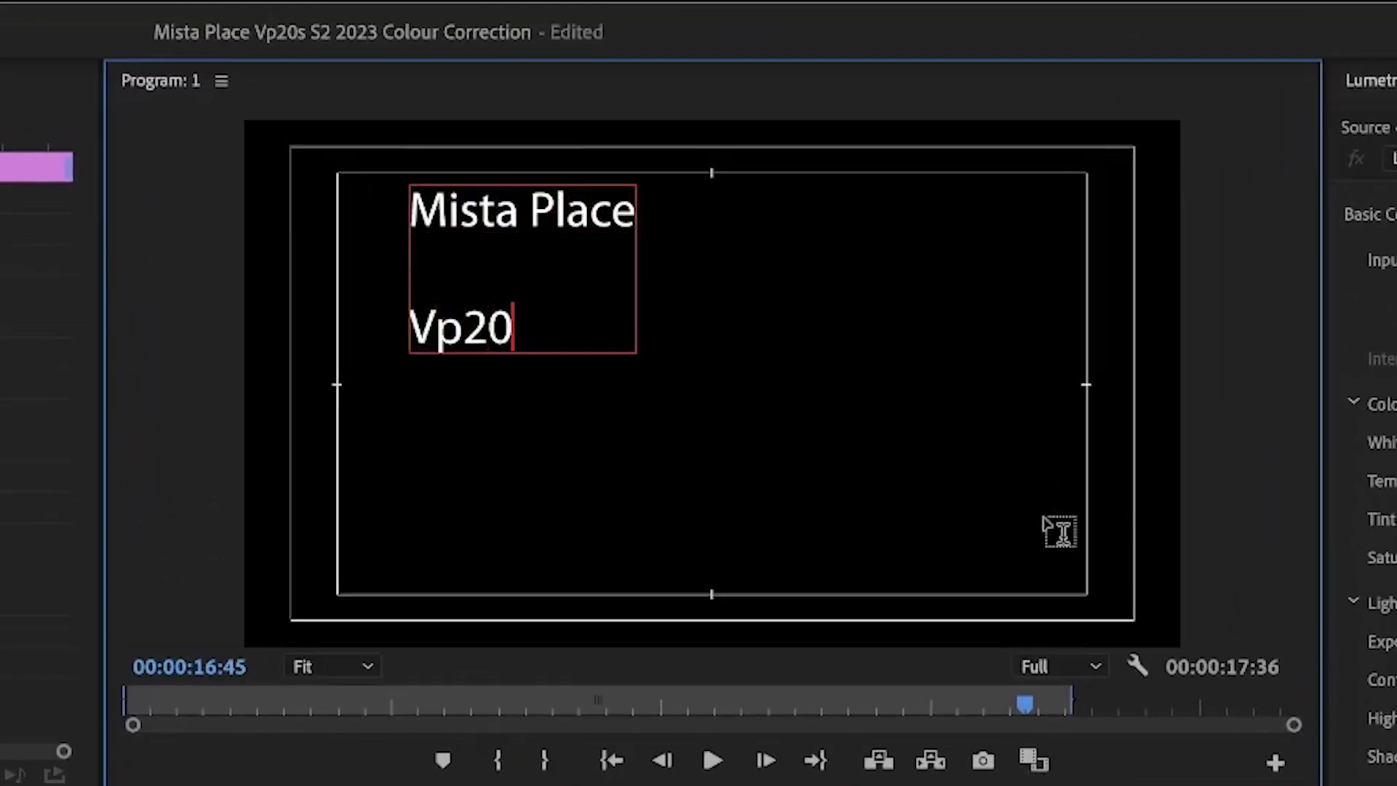
type("s S2 @023")
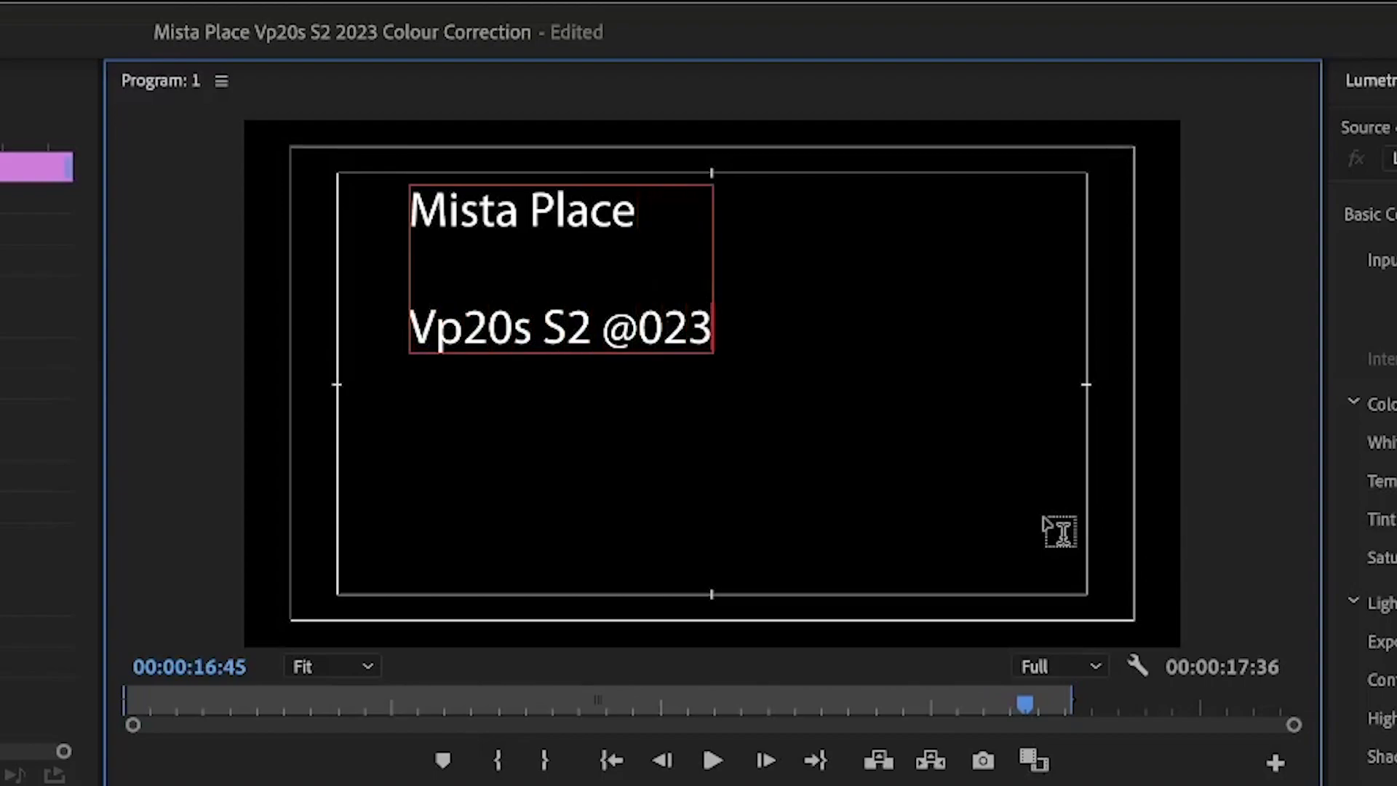
key("BackSpace")
key("BackSpace")
key("BackSpace")
key("BackSpace")
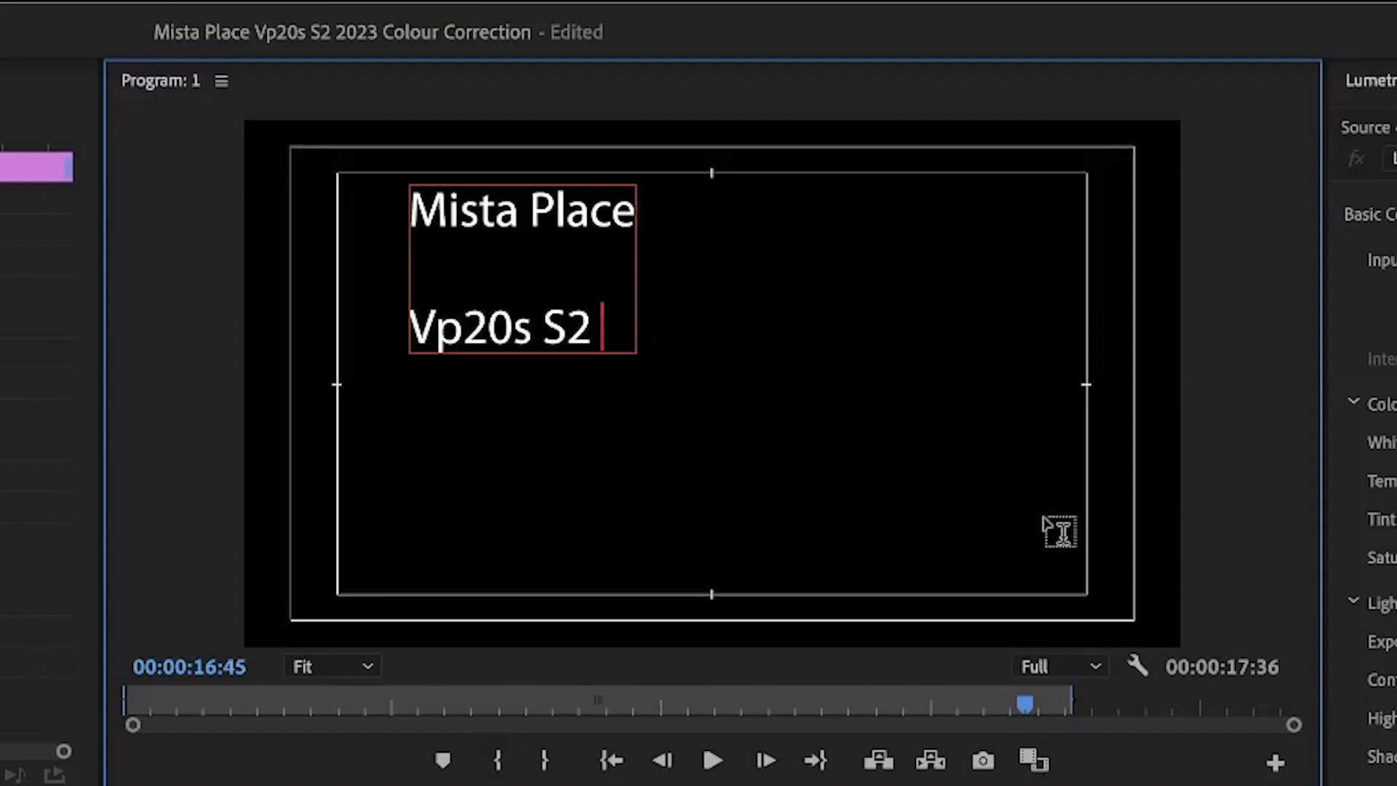
type("2023")
Add "May 11th 2023" as the title's last line, separated by a blank line
key("Return")
key("Return")
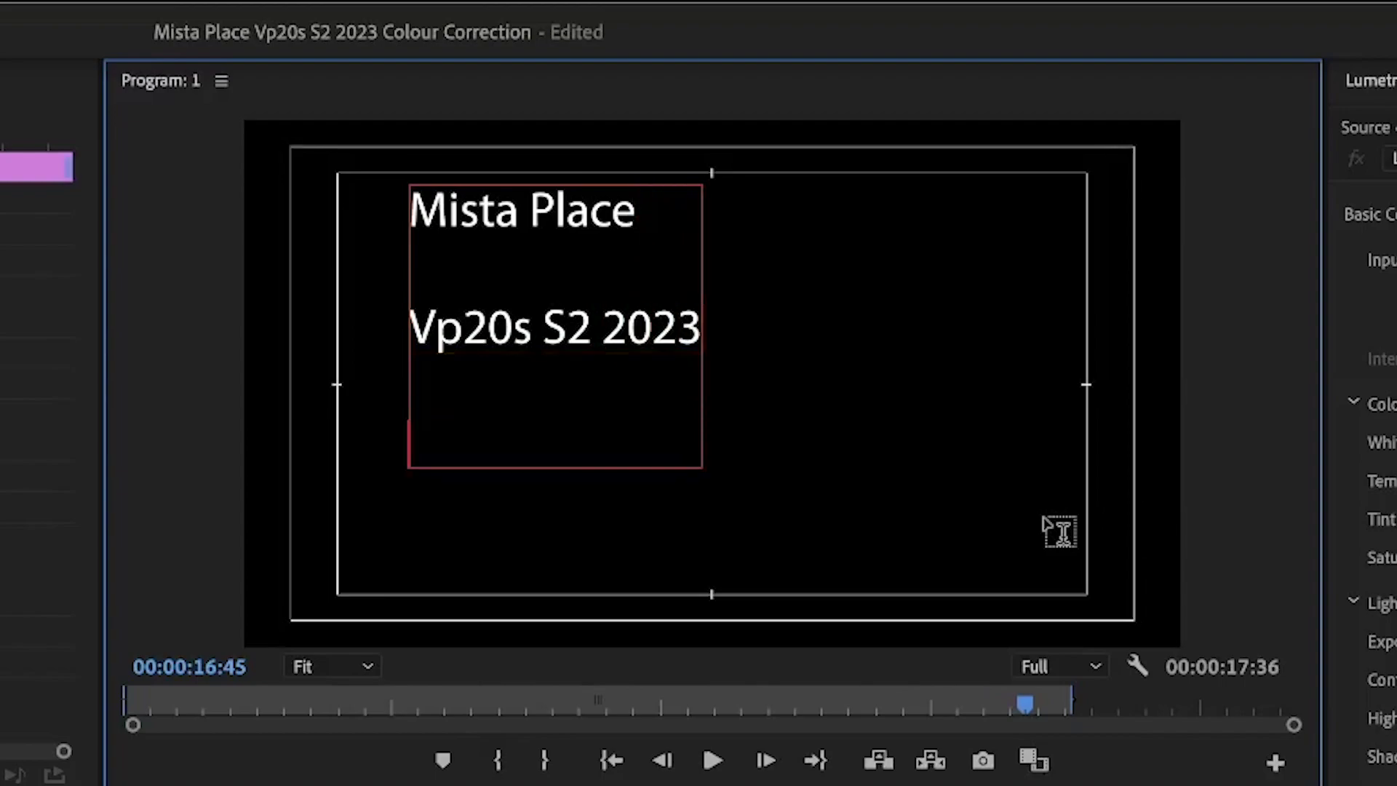
type("May 11t")
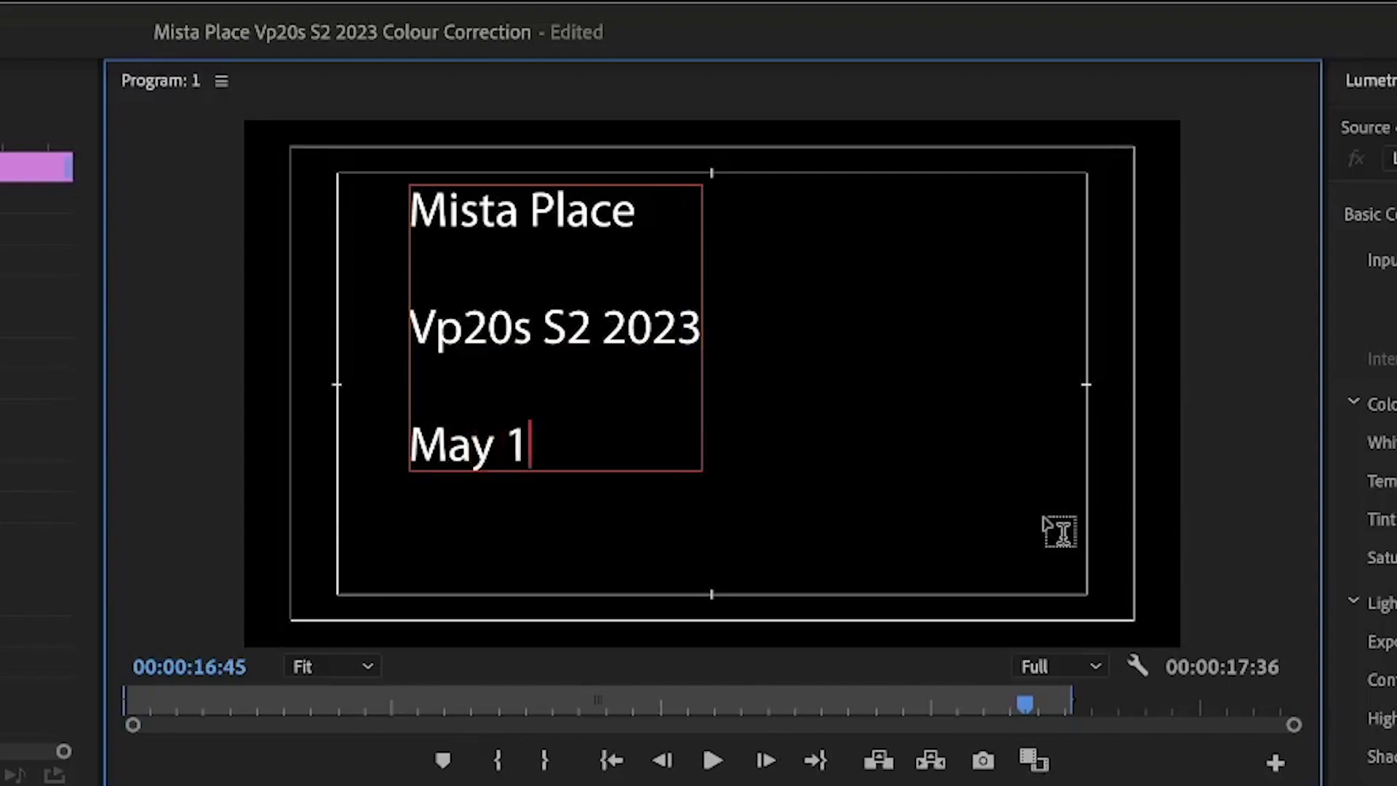
type("h 2023")
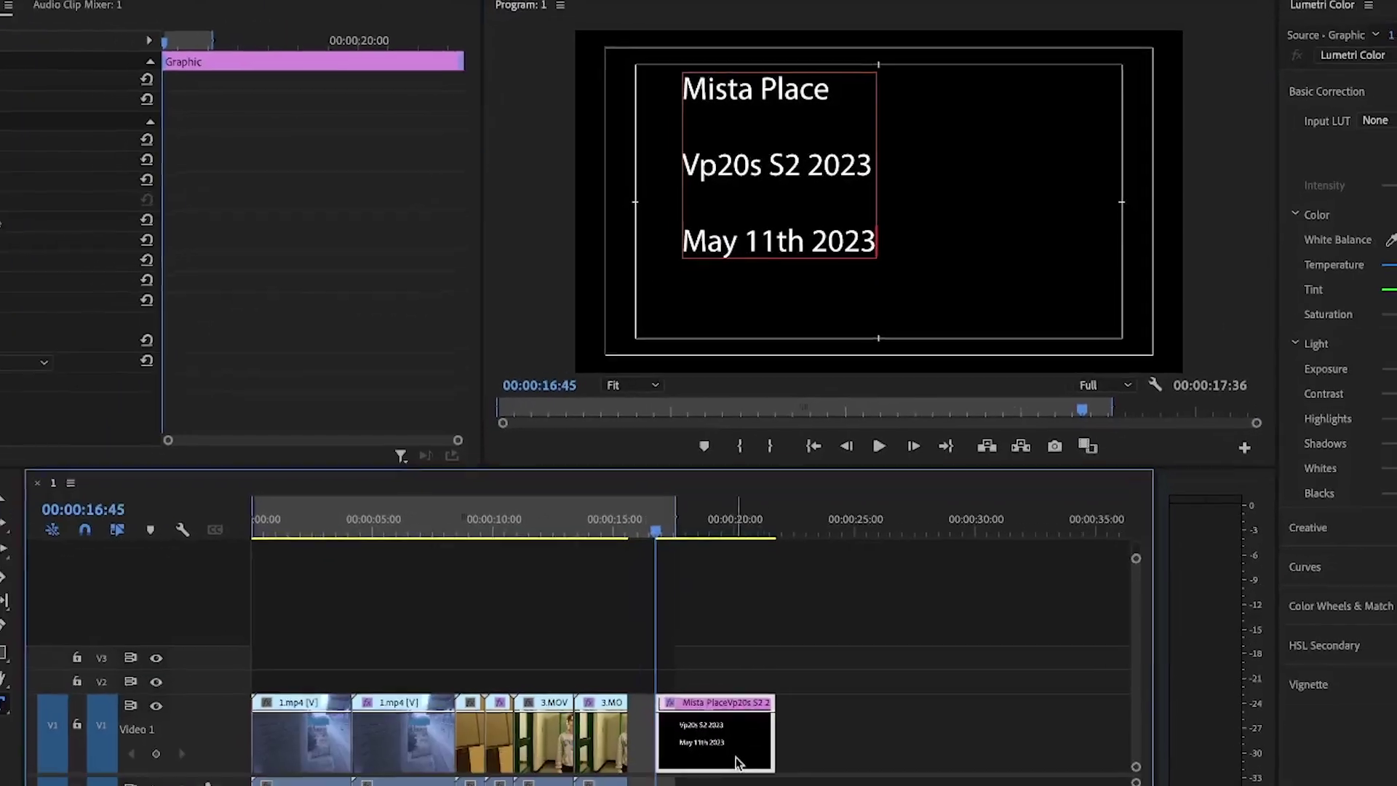
Move the title clip directly against the end of the second 3.MOV clip and play back the join
left_click_drag(736, 757, 707, 745)
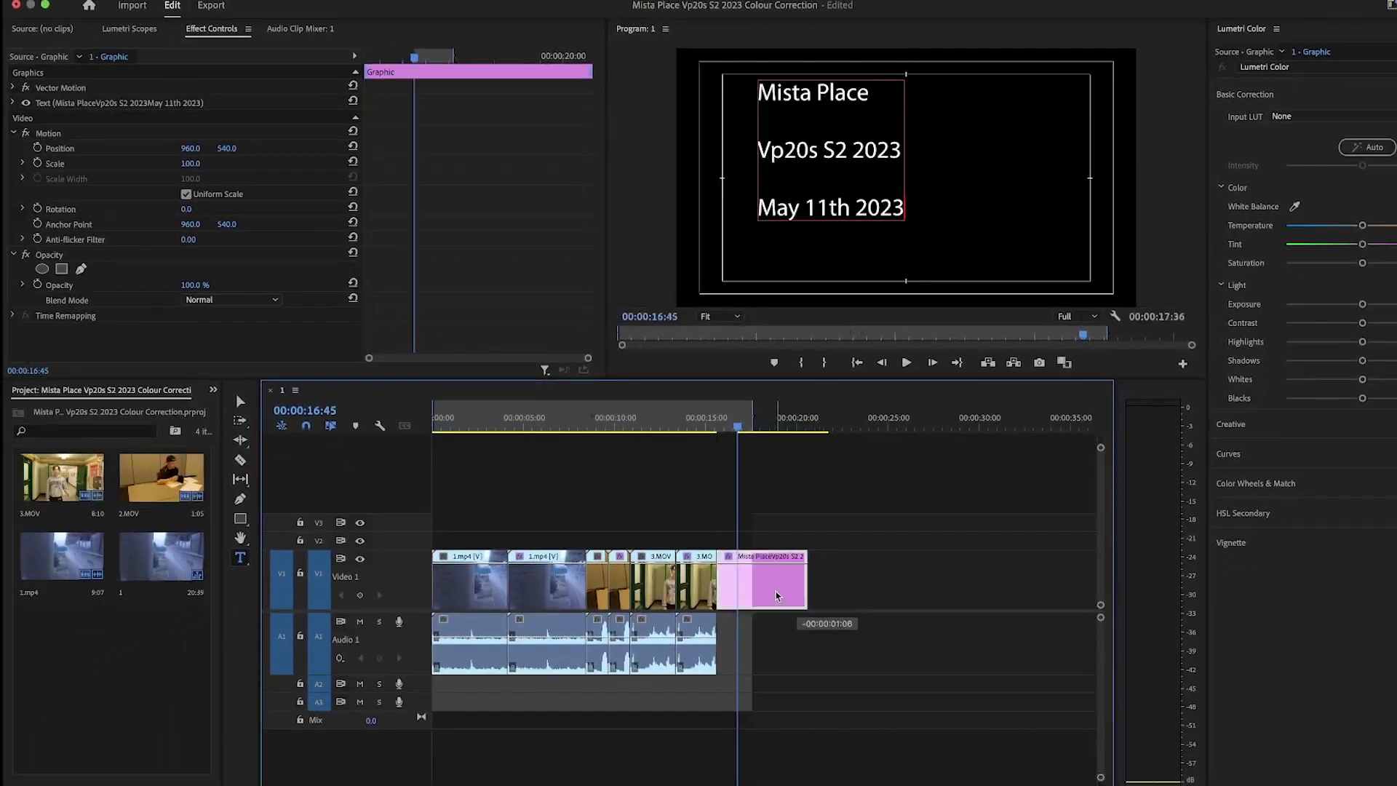
left_click_drag(738, 429, 717, 430)
key("space")
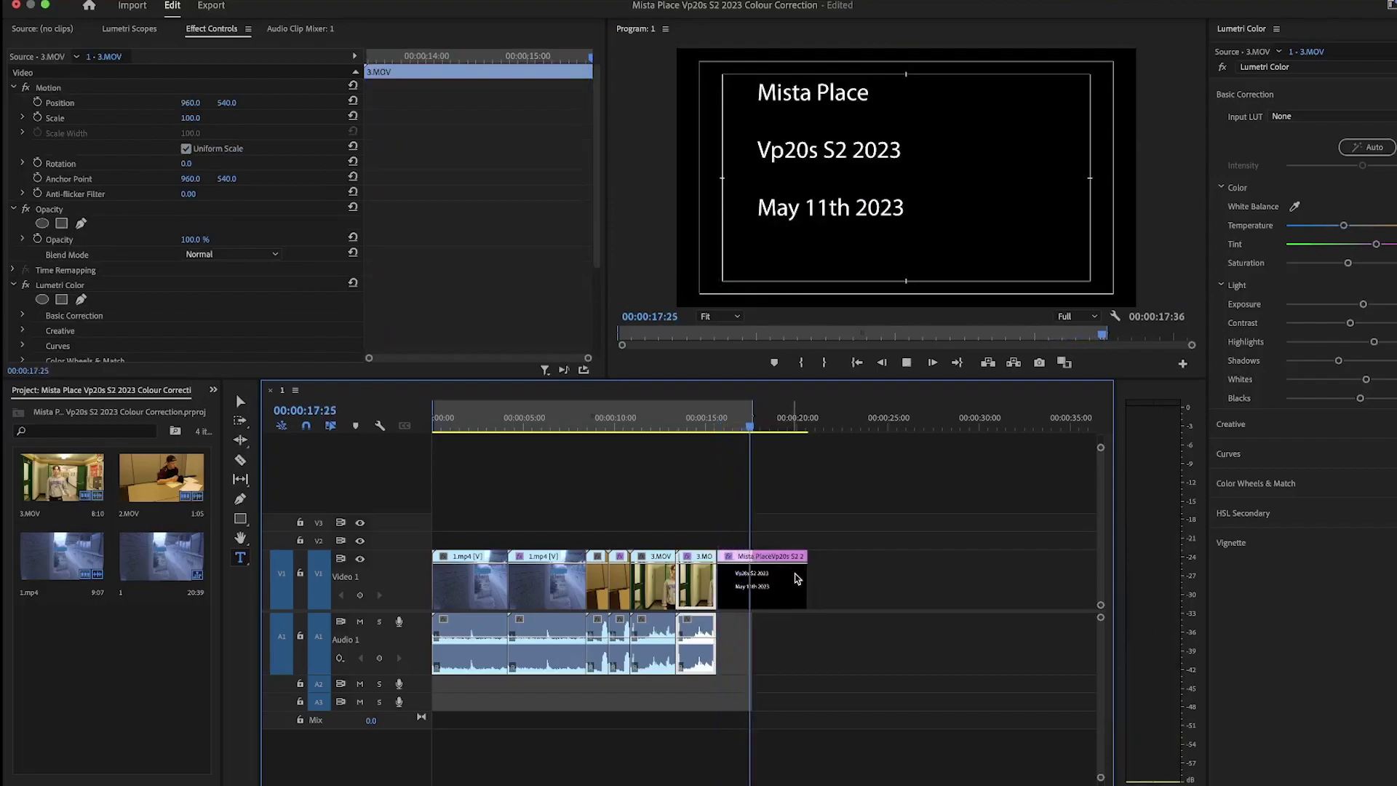
Shorten the title clip to end at 00:00:18:30 and mark the sequence's out point there
left_click_drag(805, 583, 767, 580)
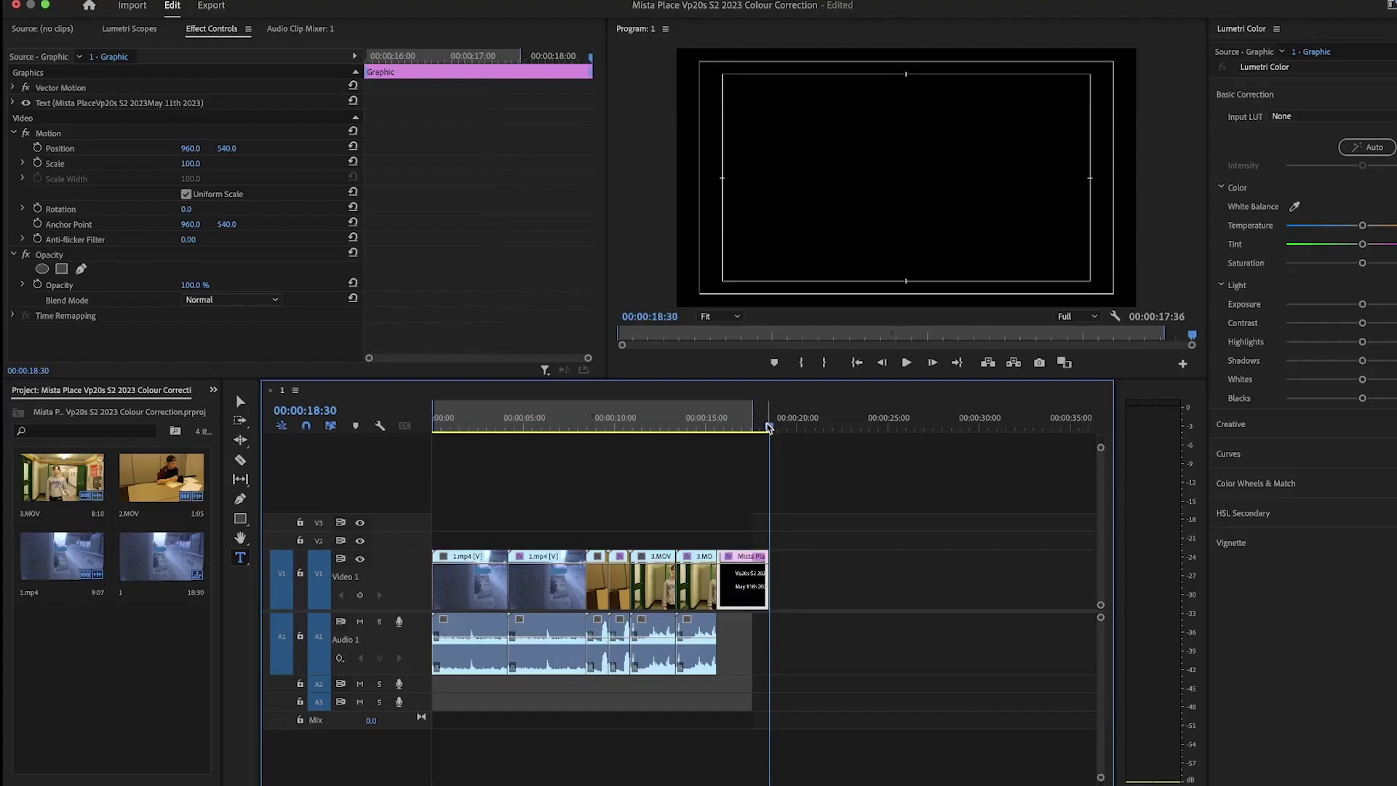
key("o")
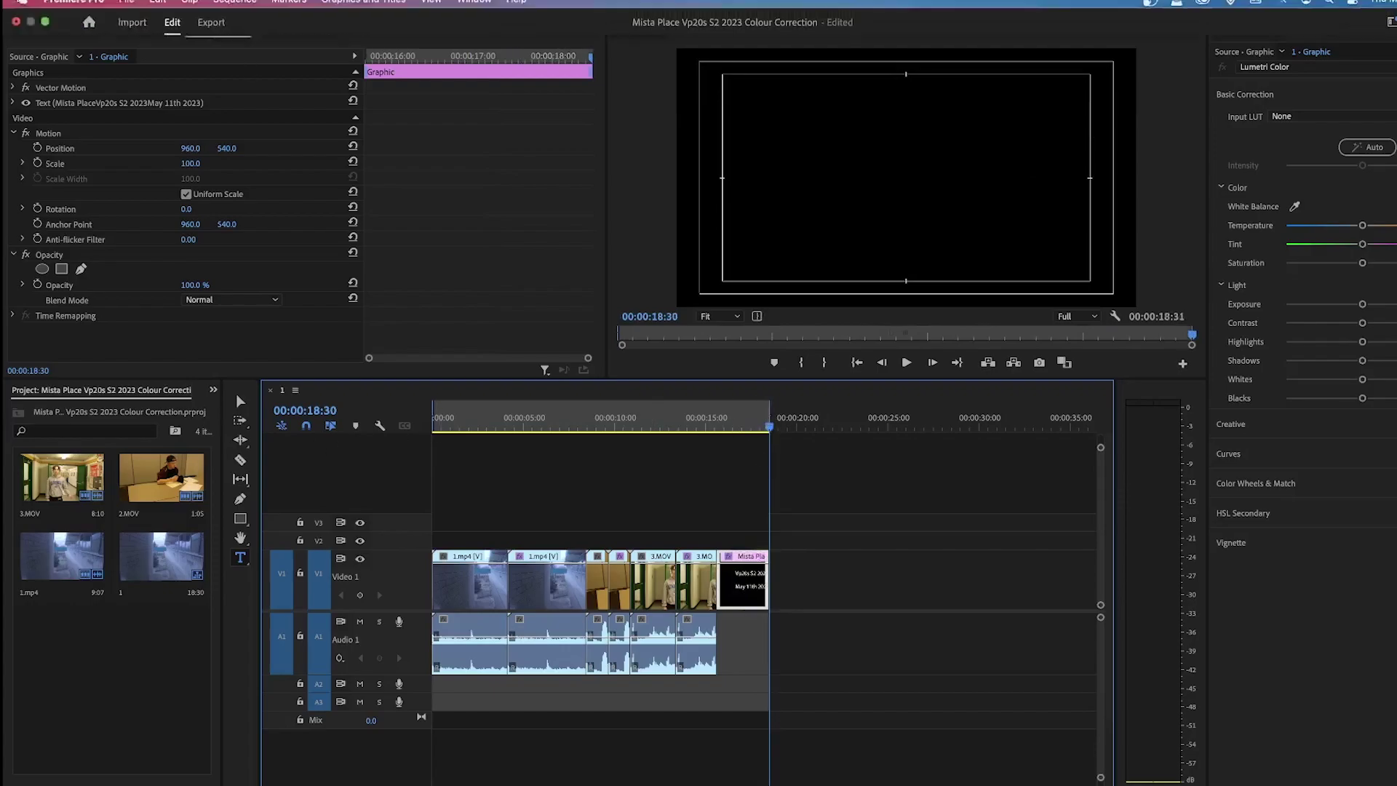
Start a Save As of the project and check the full proposed file name through to its .prproj extension
left_click(130, 4)
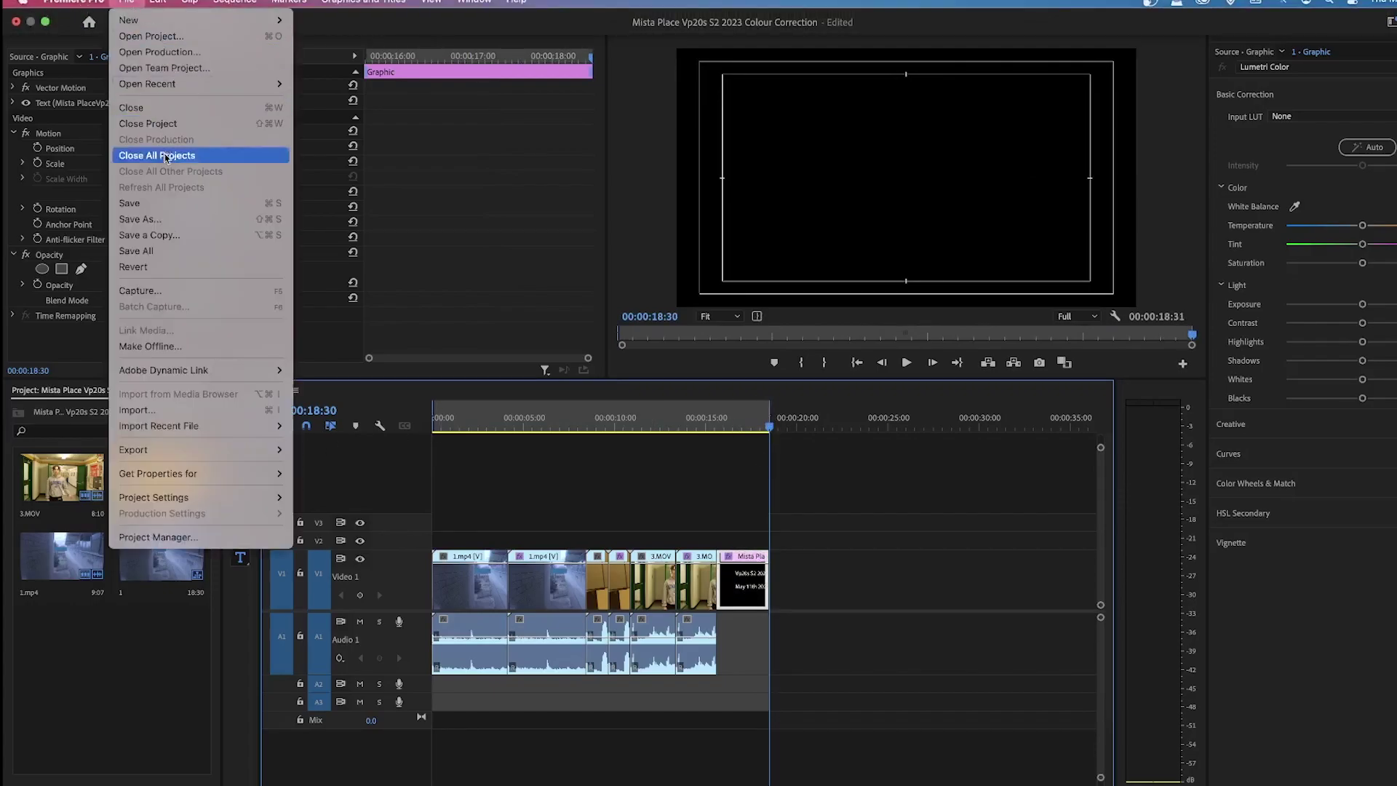
left_click(177, 234)
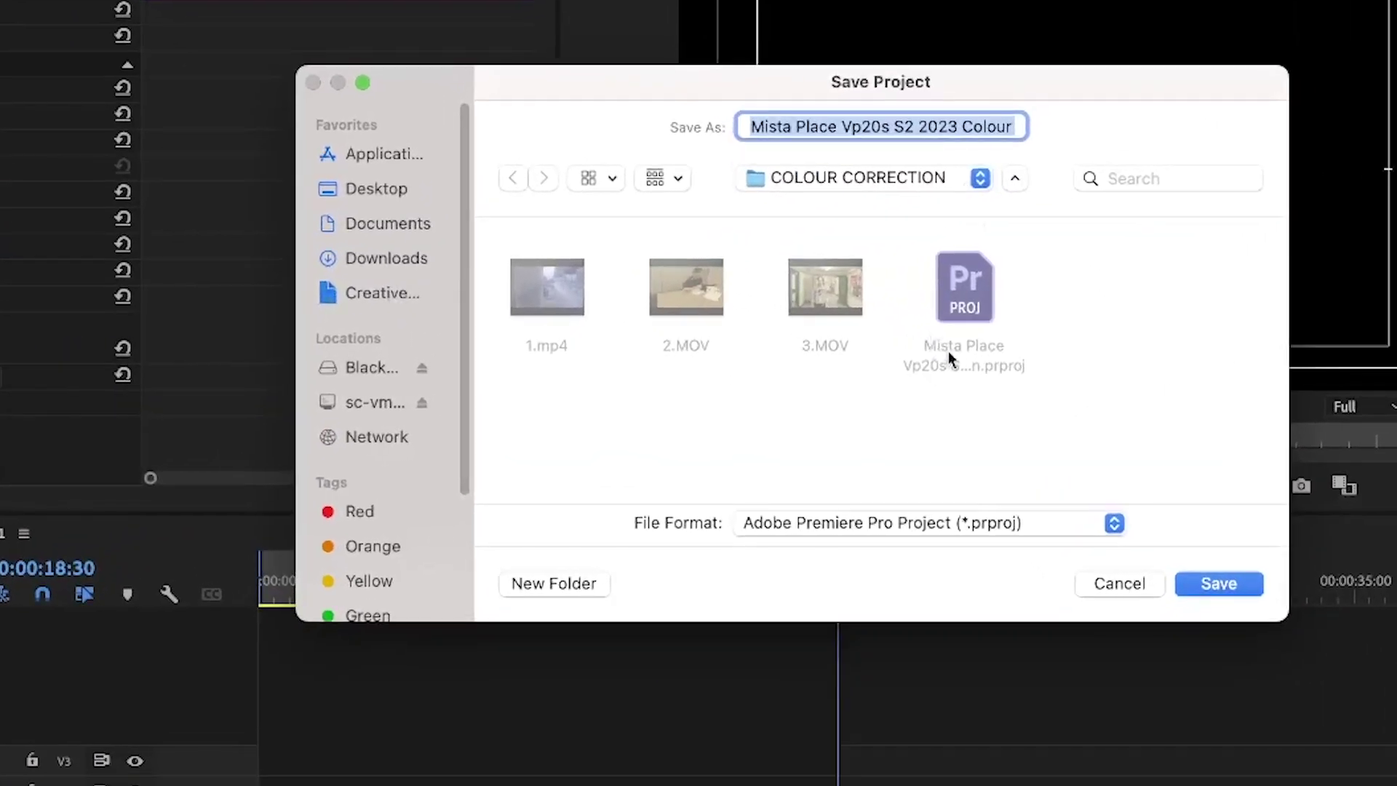
left_click(961, 128)
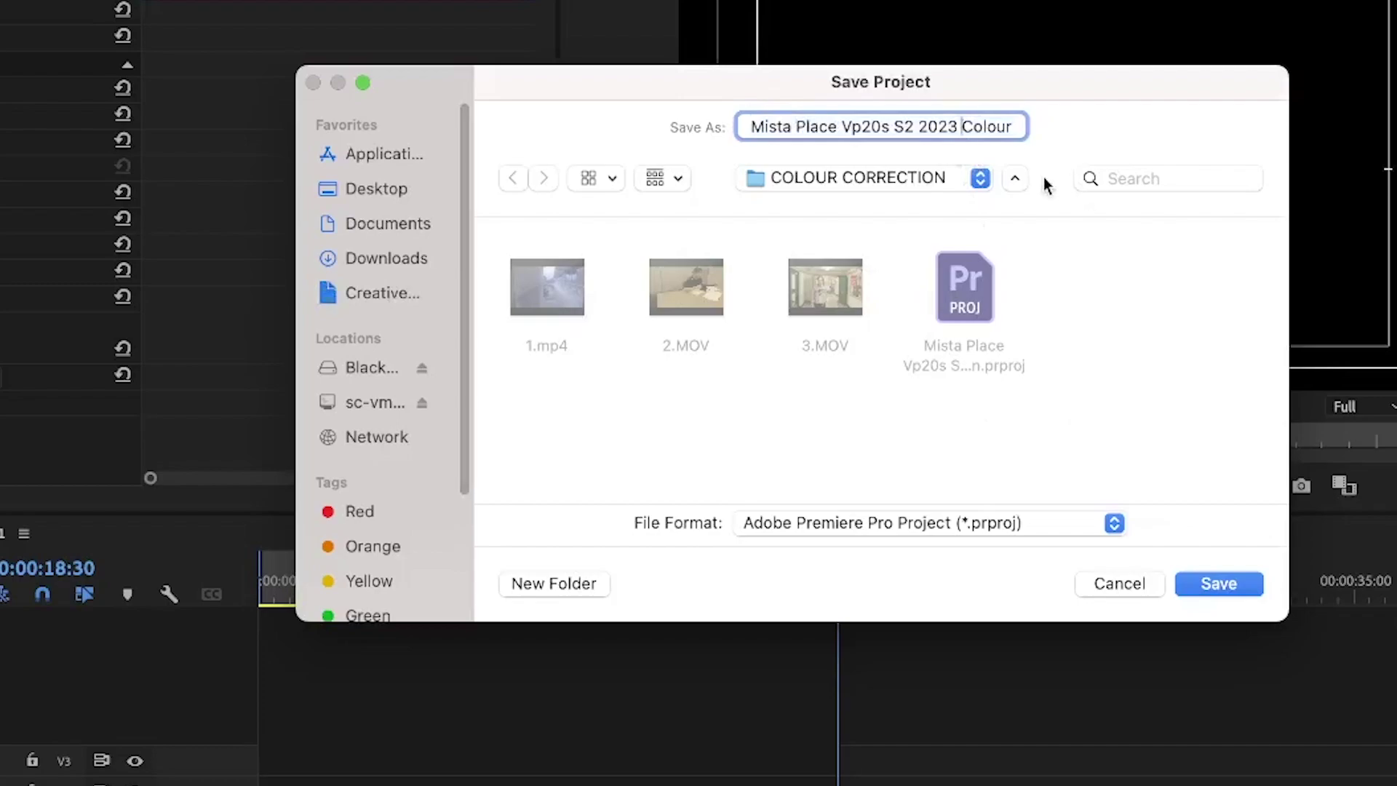
key("Right")
key("Right")
key("Right")
key("Right")
key("Right")
key("Right")
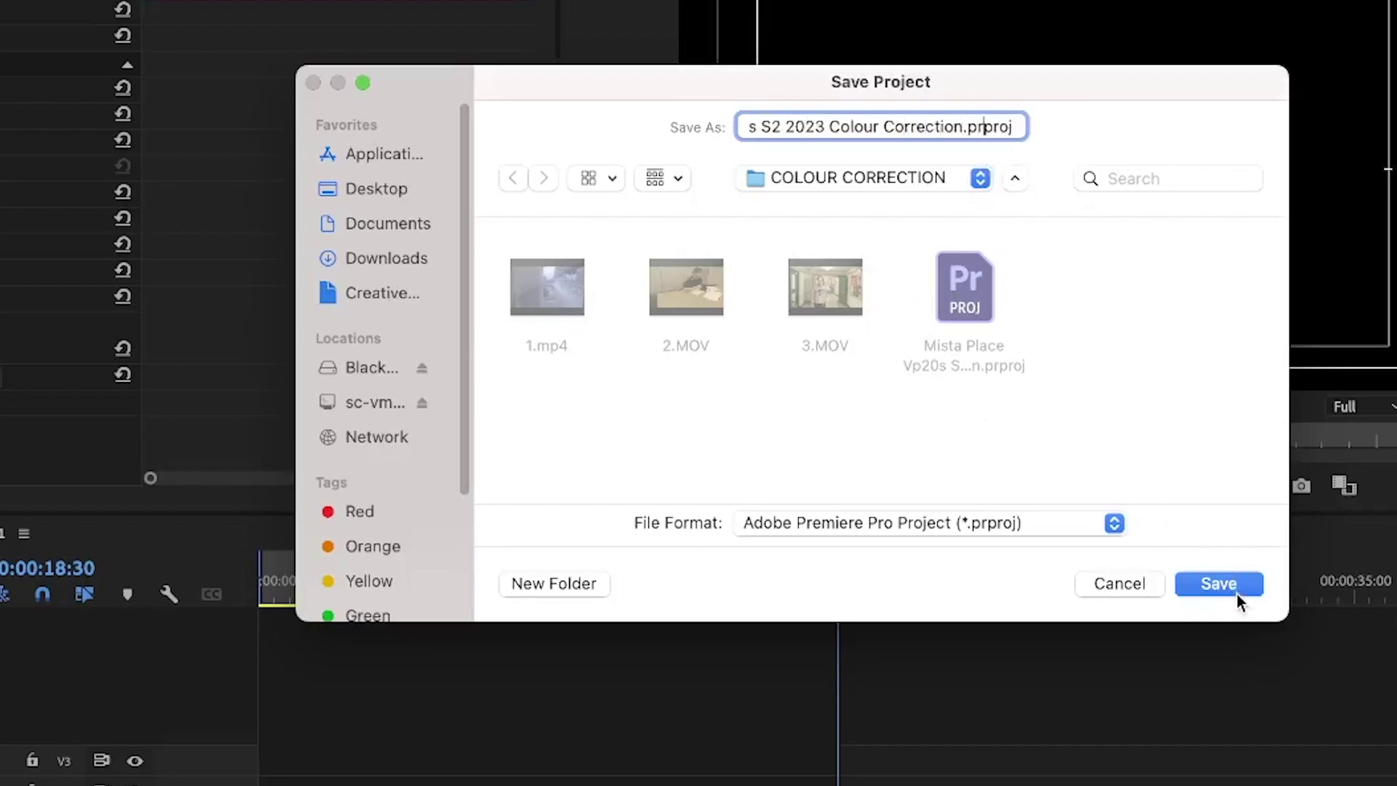
Save the project under its existing name in the VP20s / 2 VIDEO / COLOUR CORRECTION folder within the desktop's course folder
left_click(382, 191)
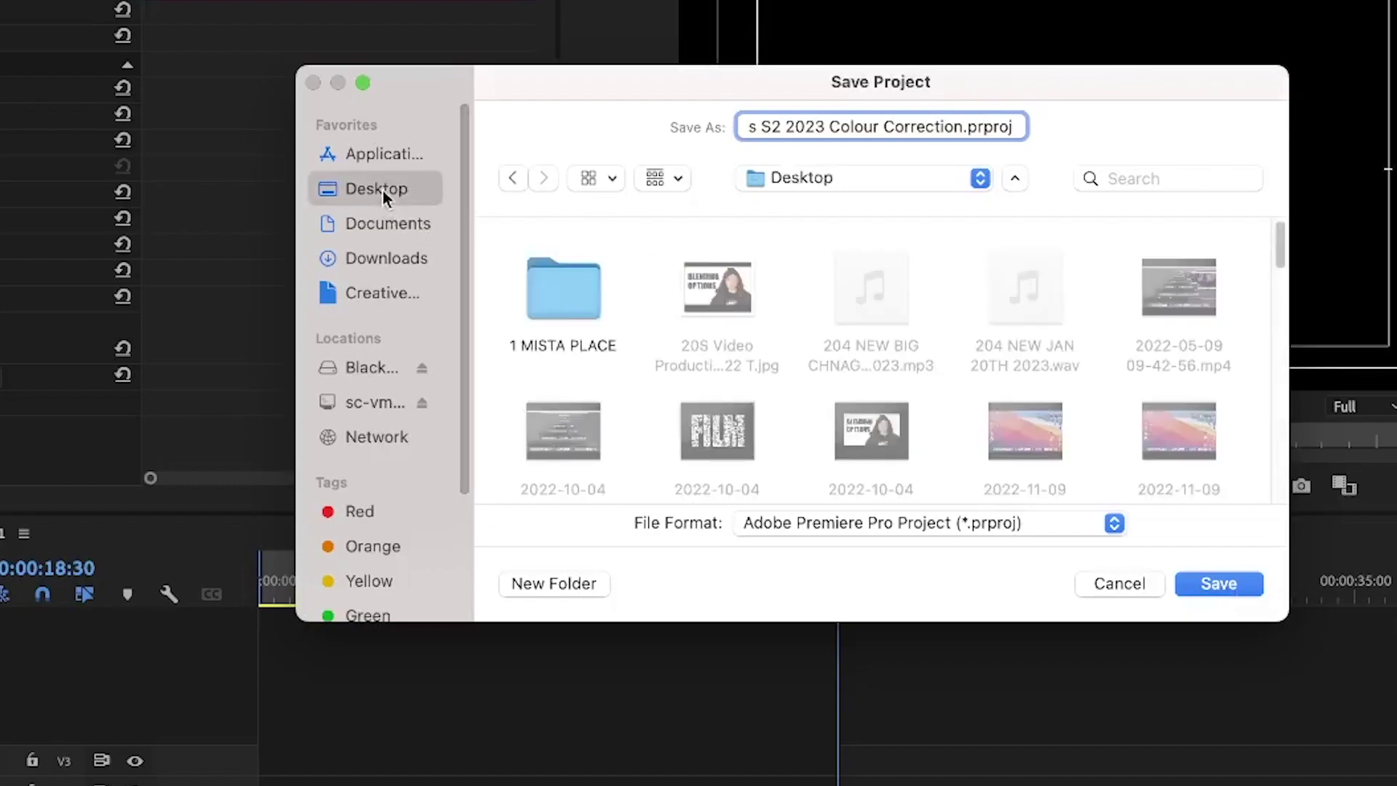
double_click(559, 311)
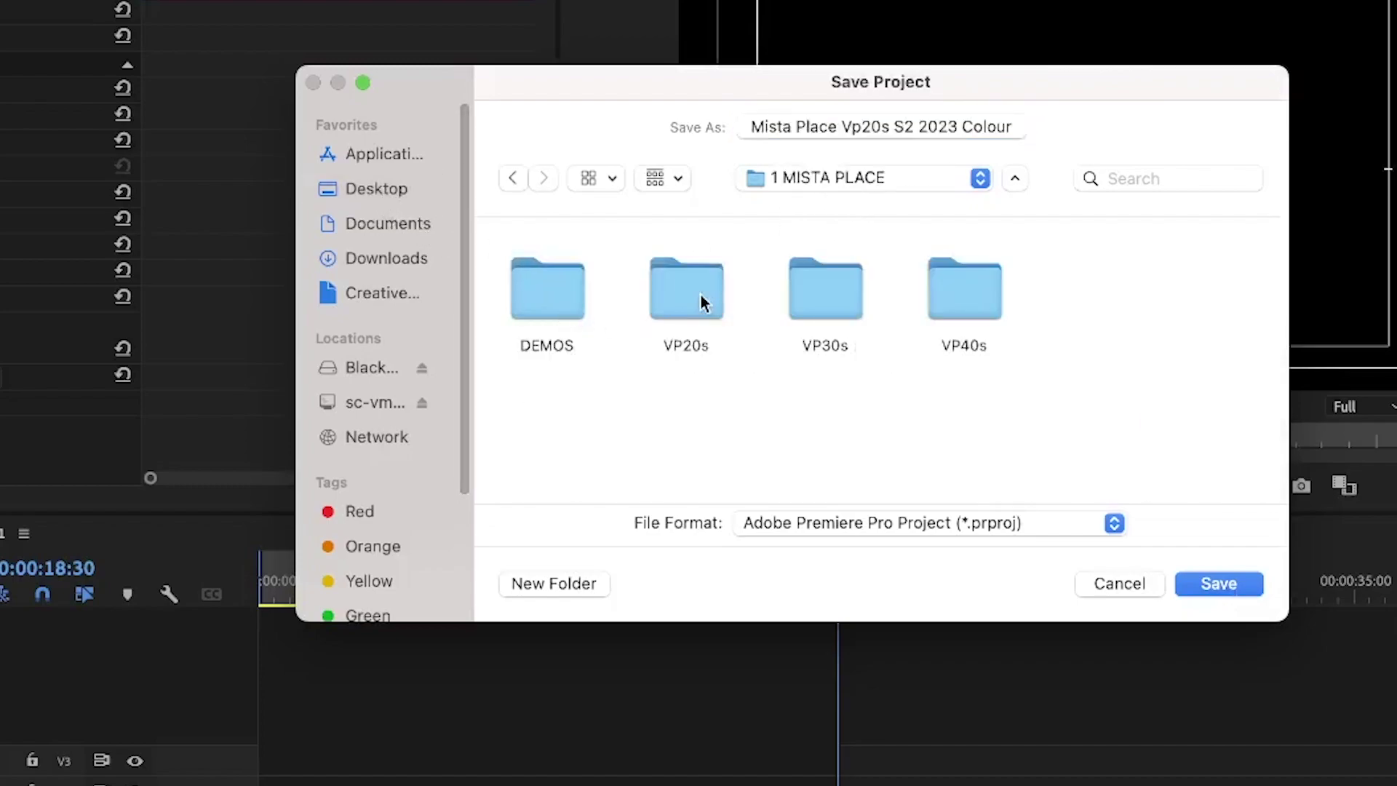
double_click(700, 300)
double_click(725, 287)
double_click(848, 298)
left_click(1231, 578)
left_click(882, 487)
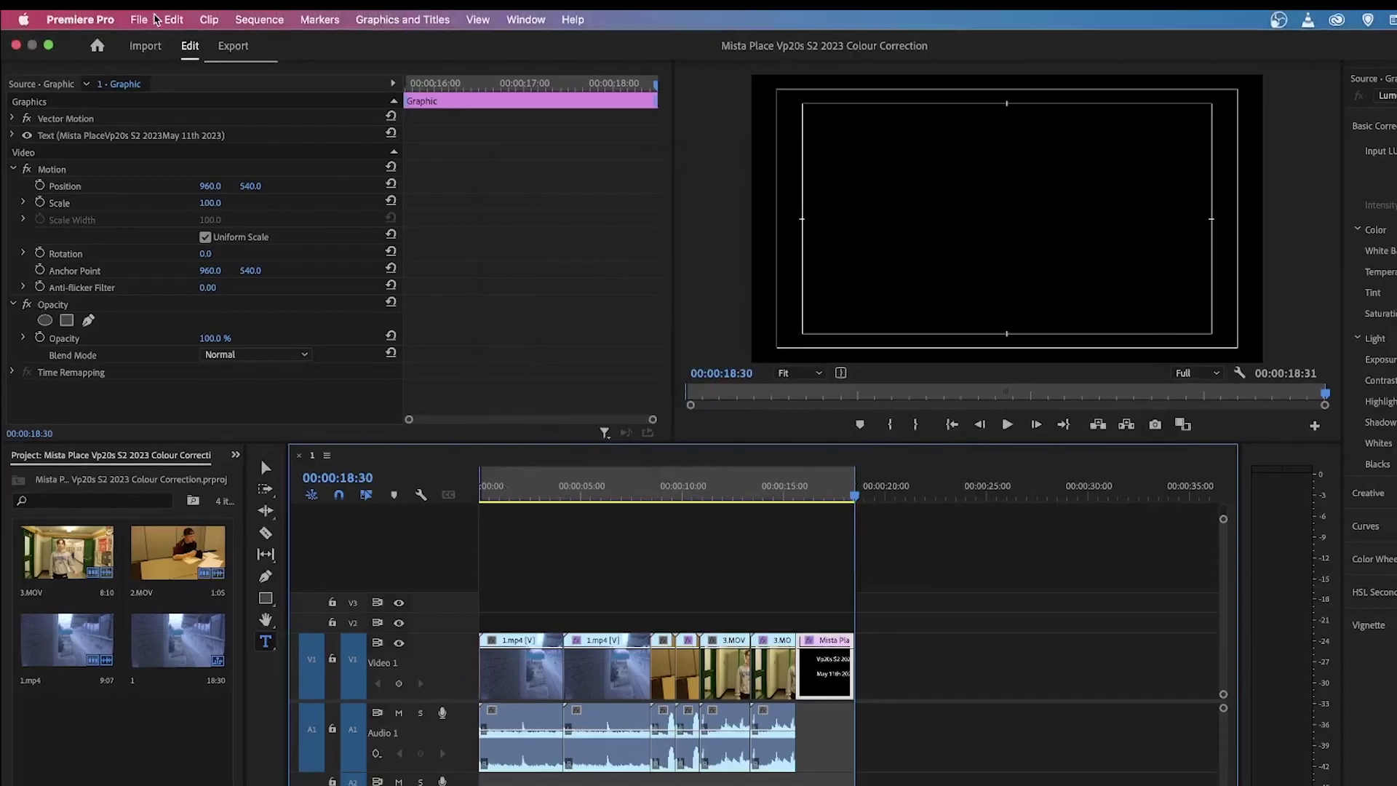
Open the media export settings and name the file with the creator's name followed by "Vp20s S2 2023 Colour Correction"
left_click(155, 18)
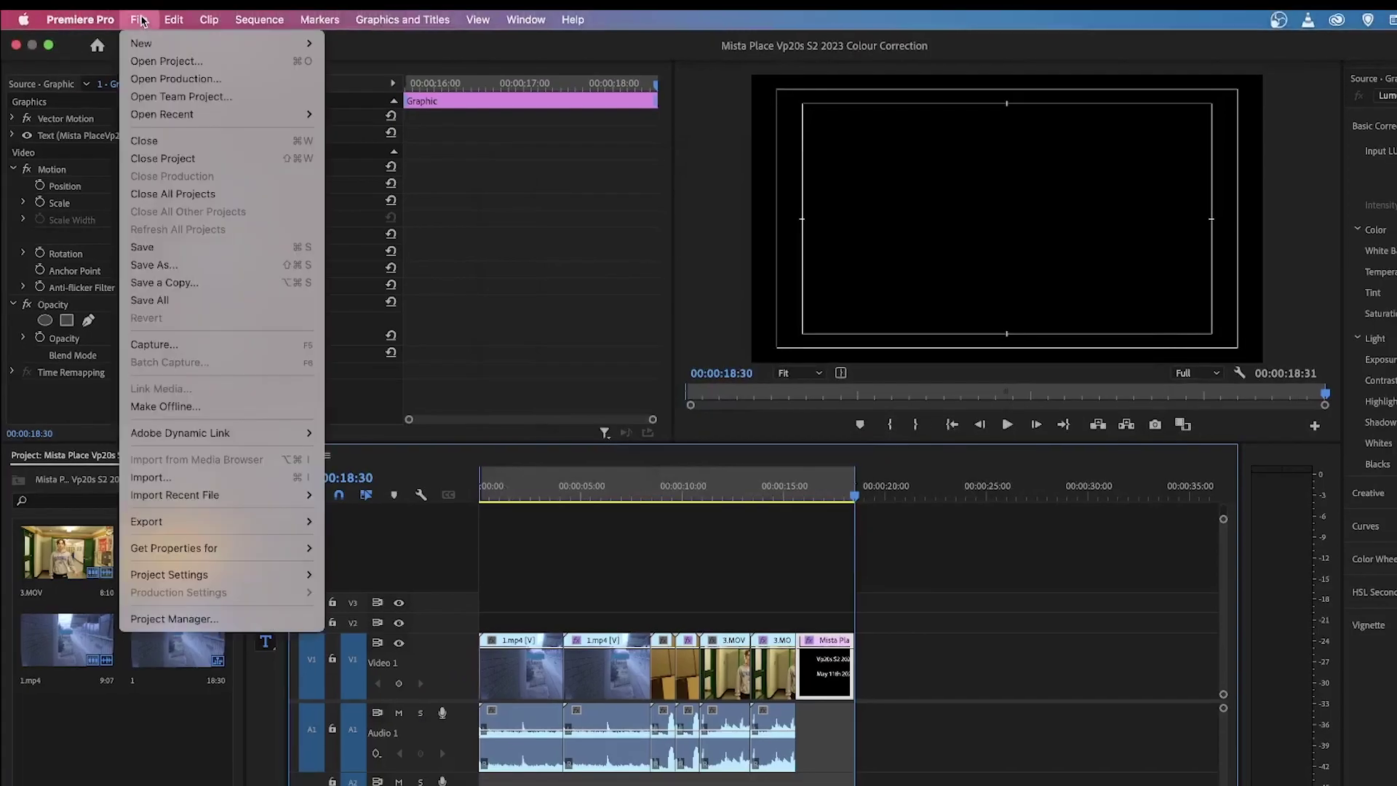
mouse_move(168, 521)
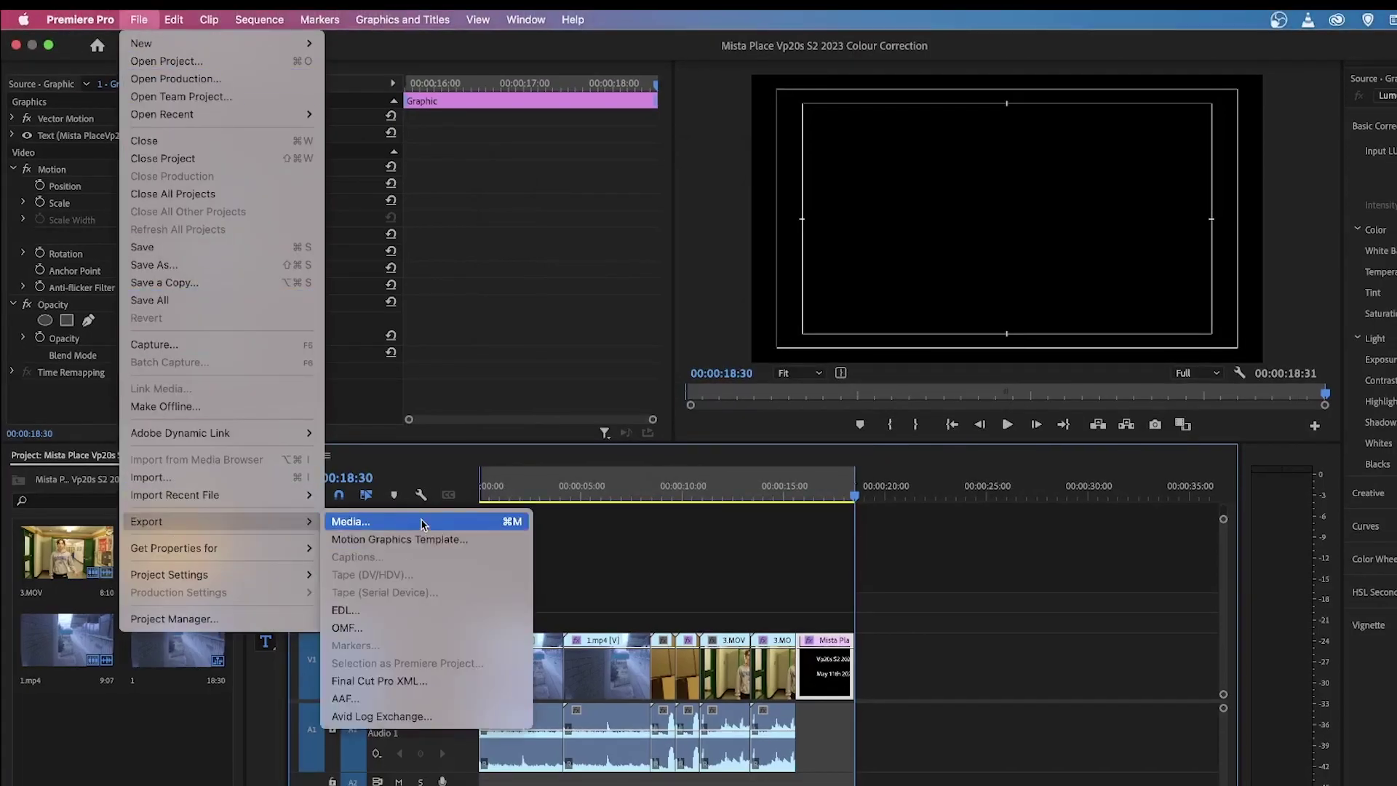
left_click(422, 521)
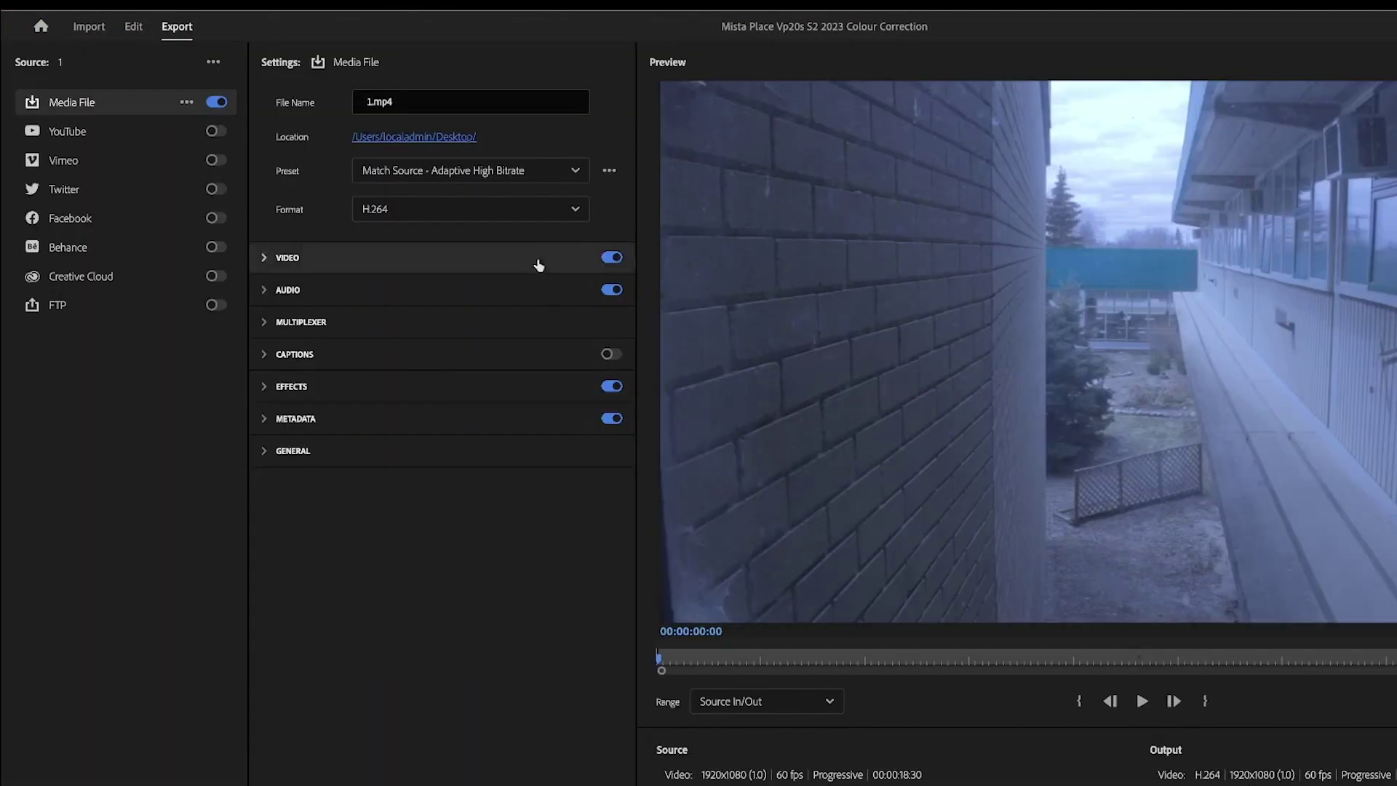
left_click(370, 99)
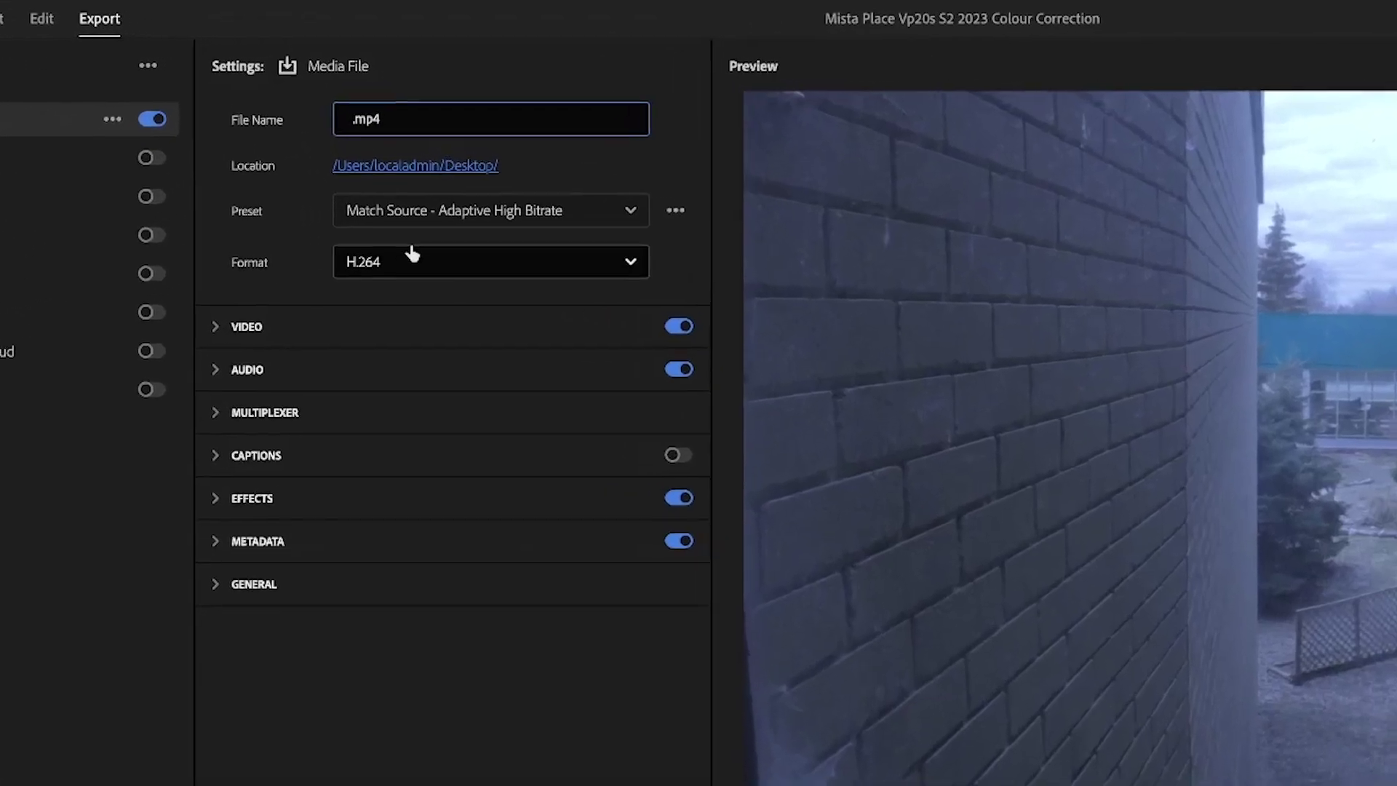
type("Mista Plac")
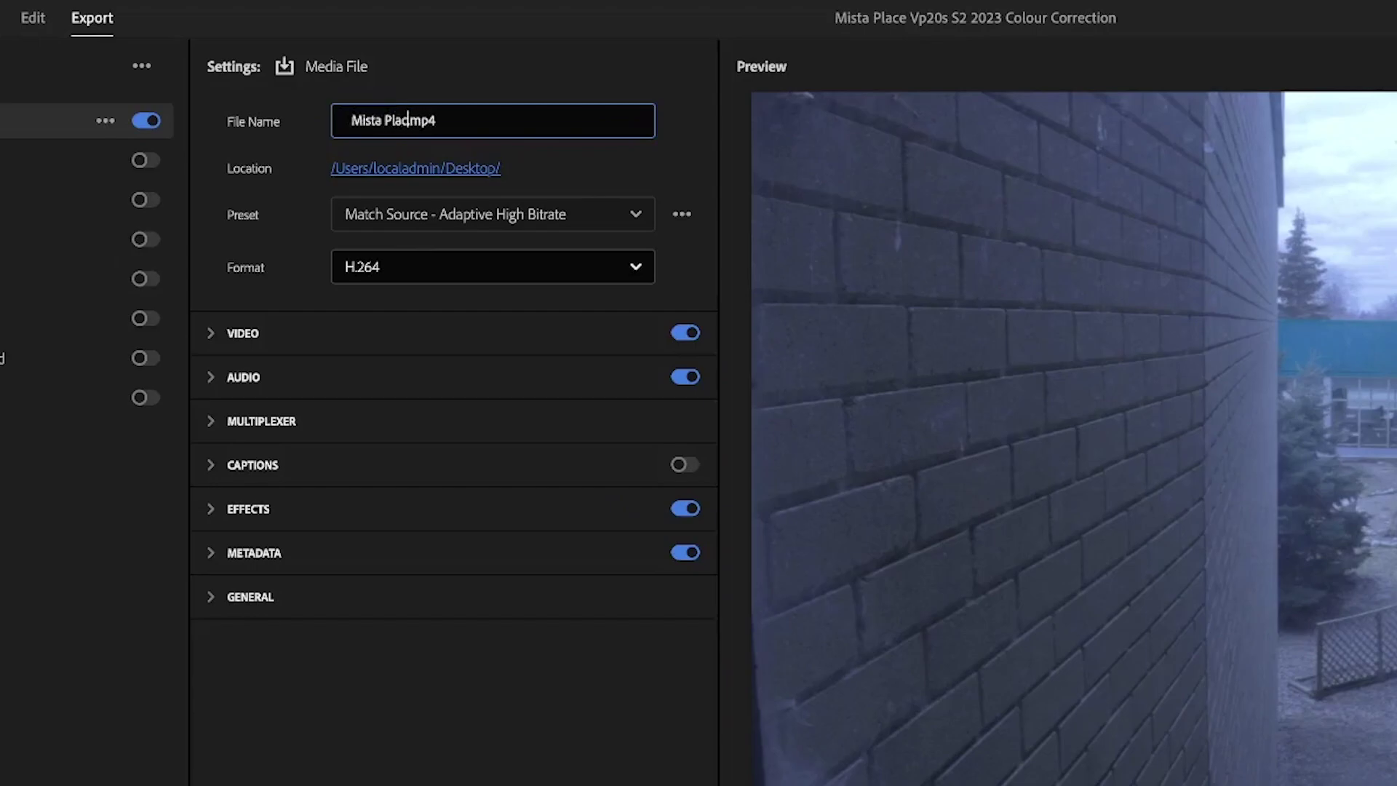
type("e Vp20s S2 2023 C")
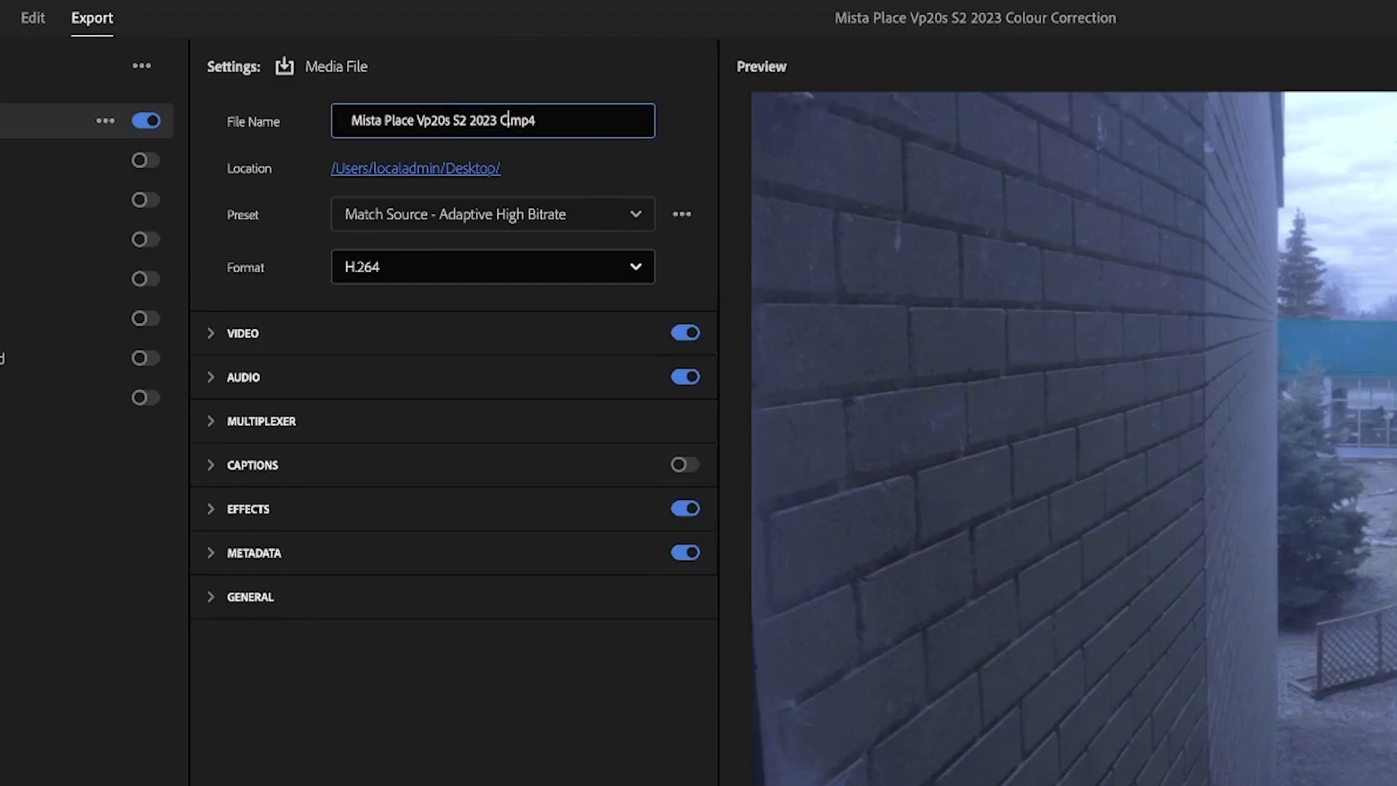
type("olour Correction")
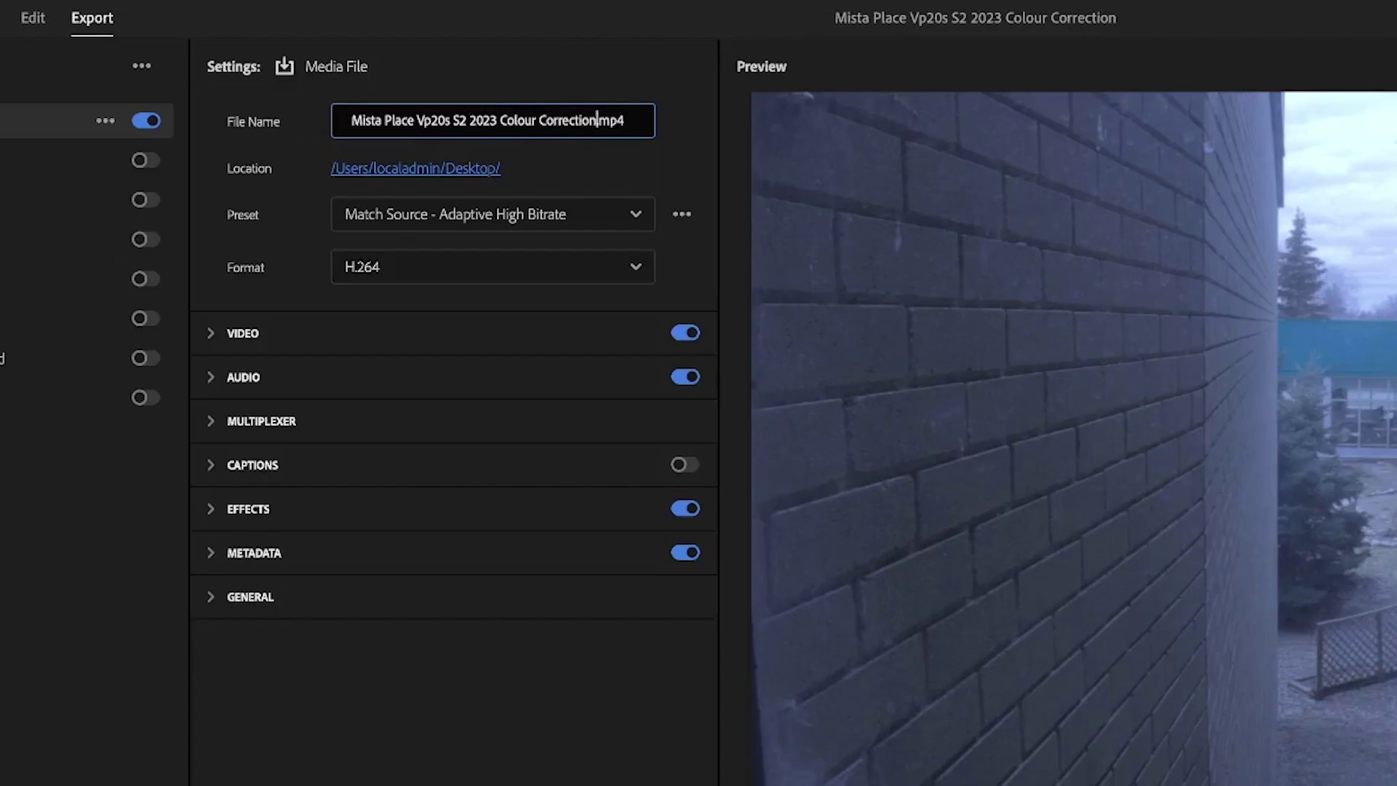
Set the export location to the VP20s / 2 VIDEO / COLOUR CORRECTION folder within the desktop's course folder
left_click(466, 168)
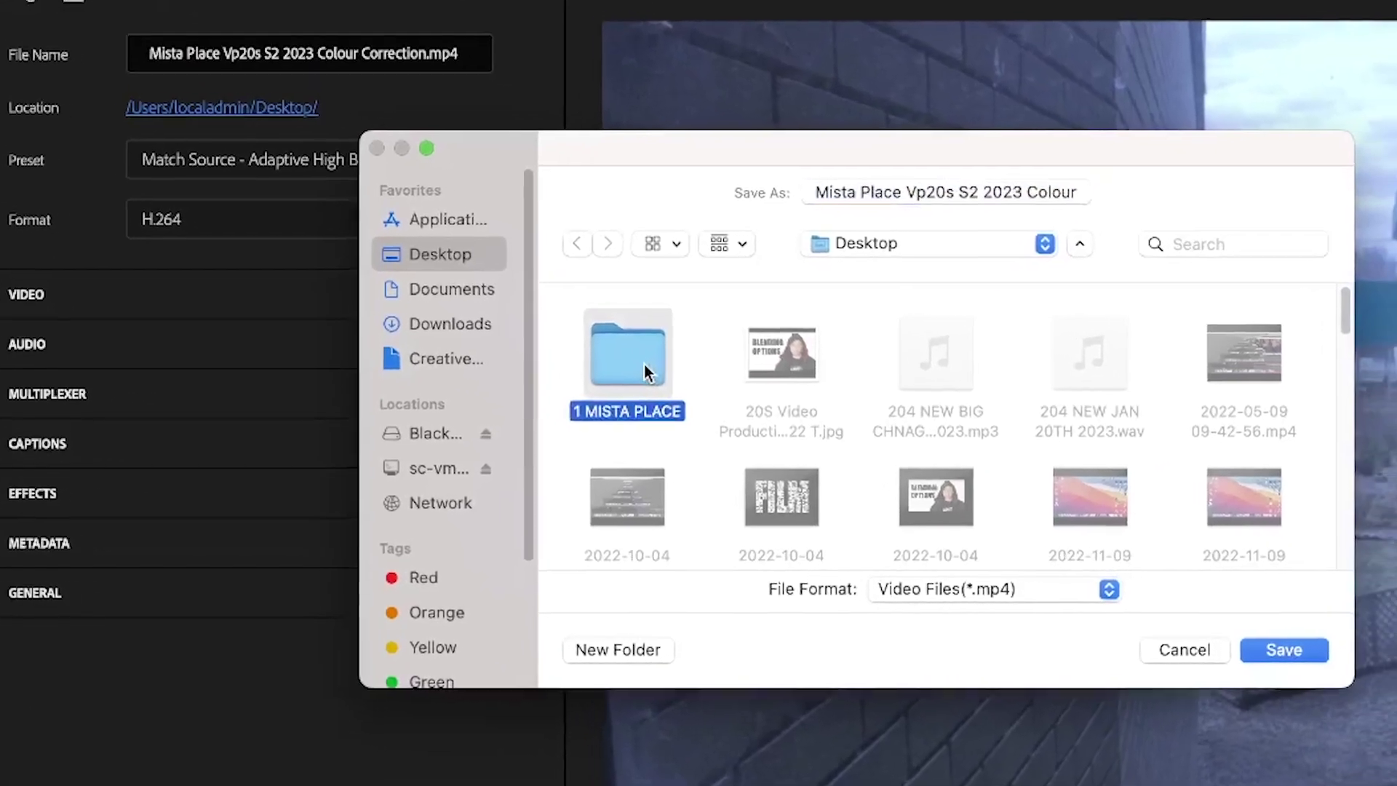
double_click(789, 435)
double_click(879, 392)
double_click(575, 328)
left_click(740, 319)
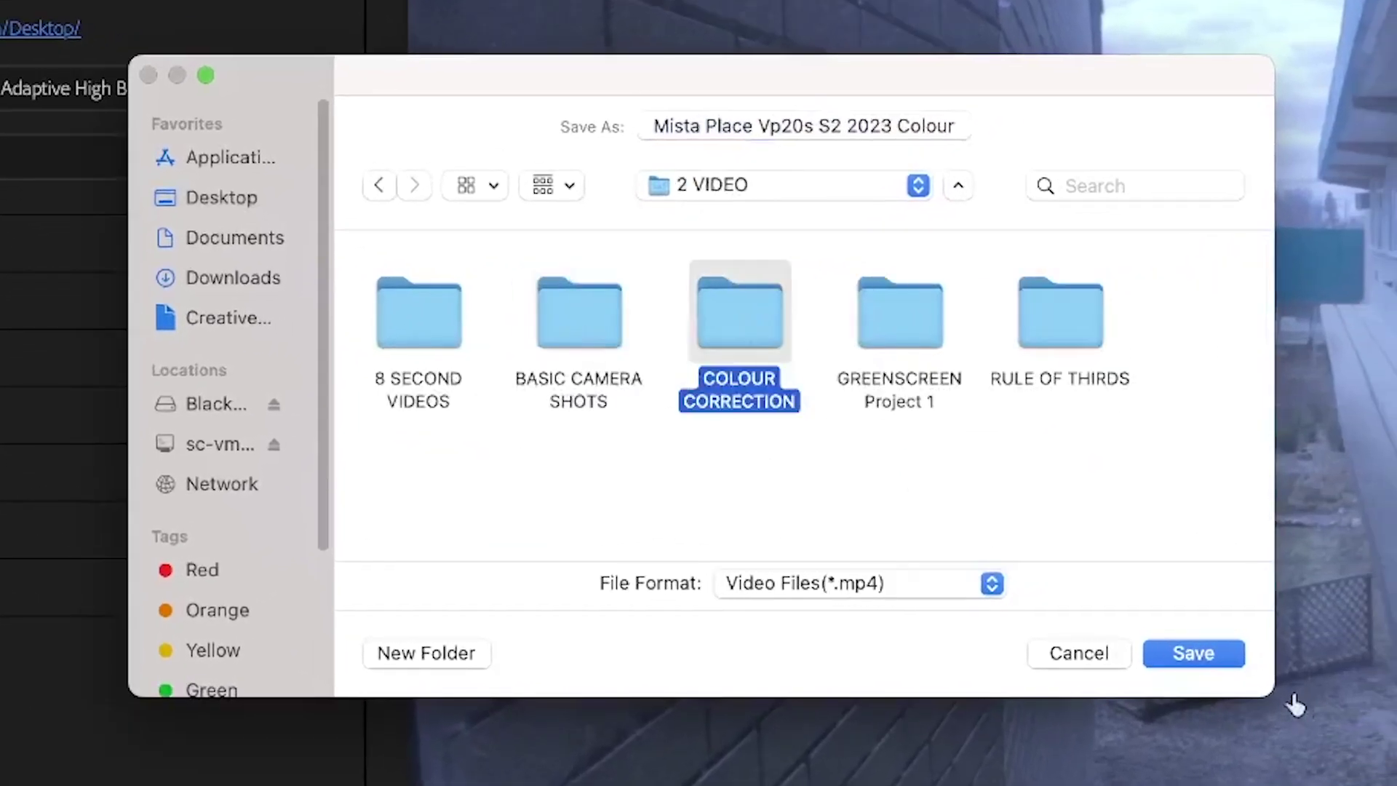
left_click(1221, 662)
left_click(1216, 659)
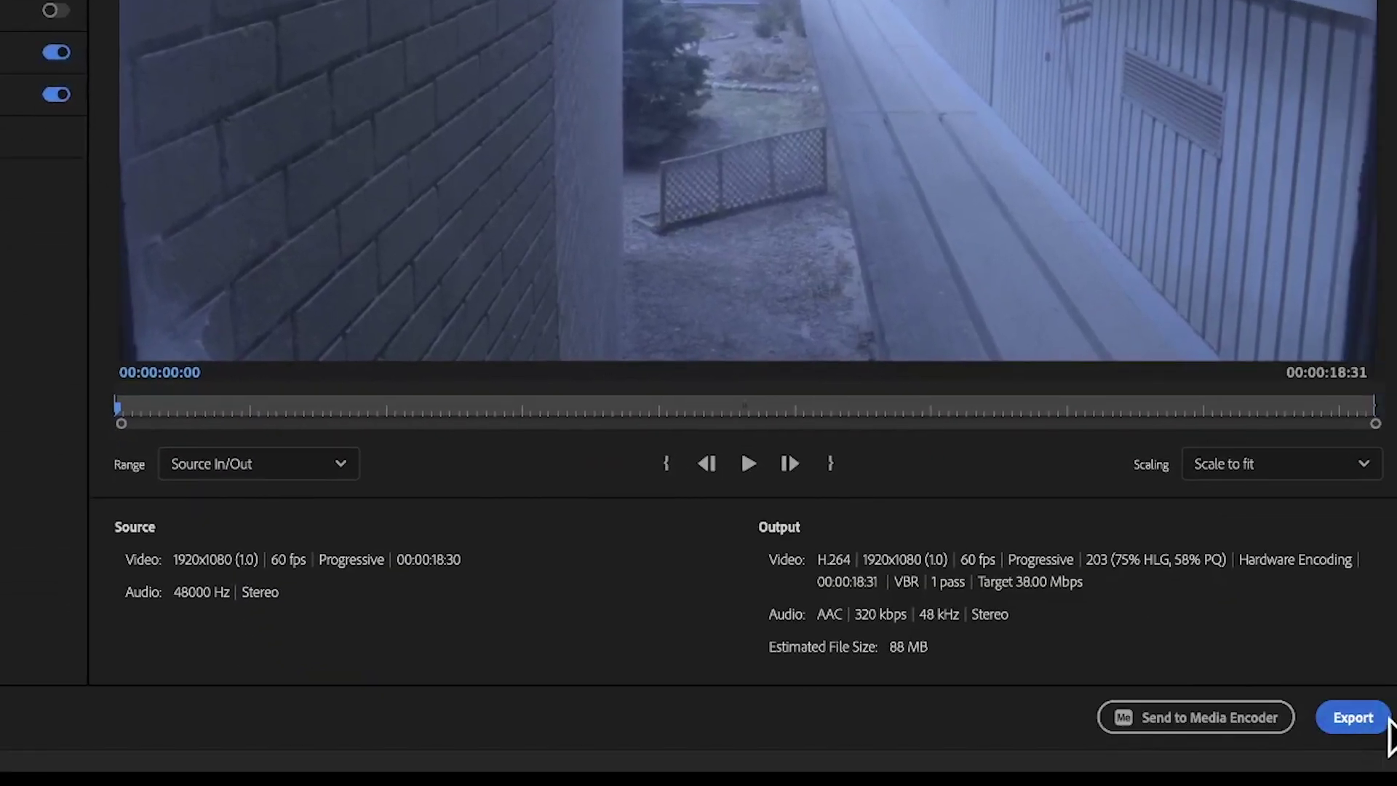
Export the sequence as an H.264 video and take the editor window out of full screen
left_click(1382, 718)
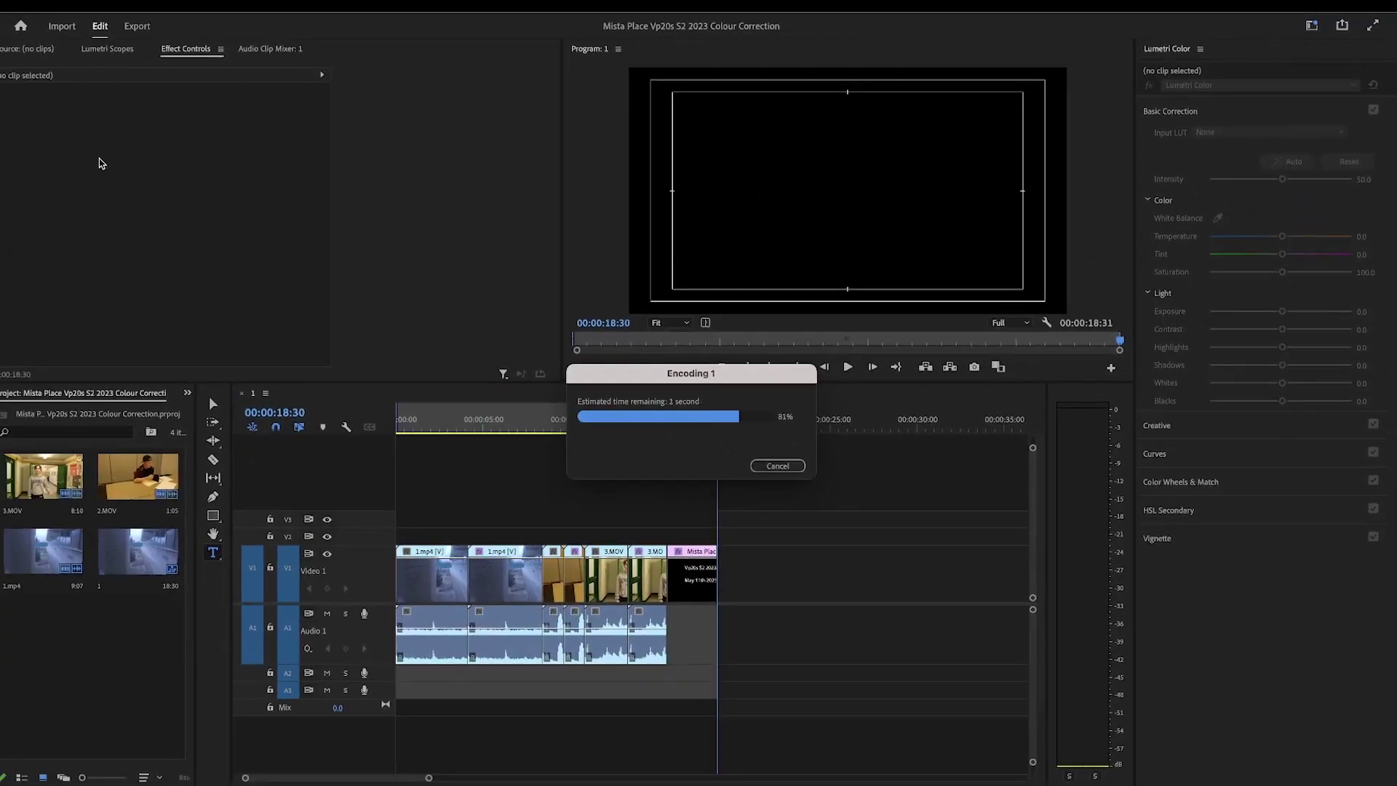
mouse_move(22, 17)
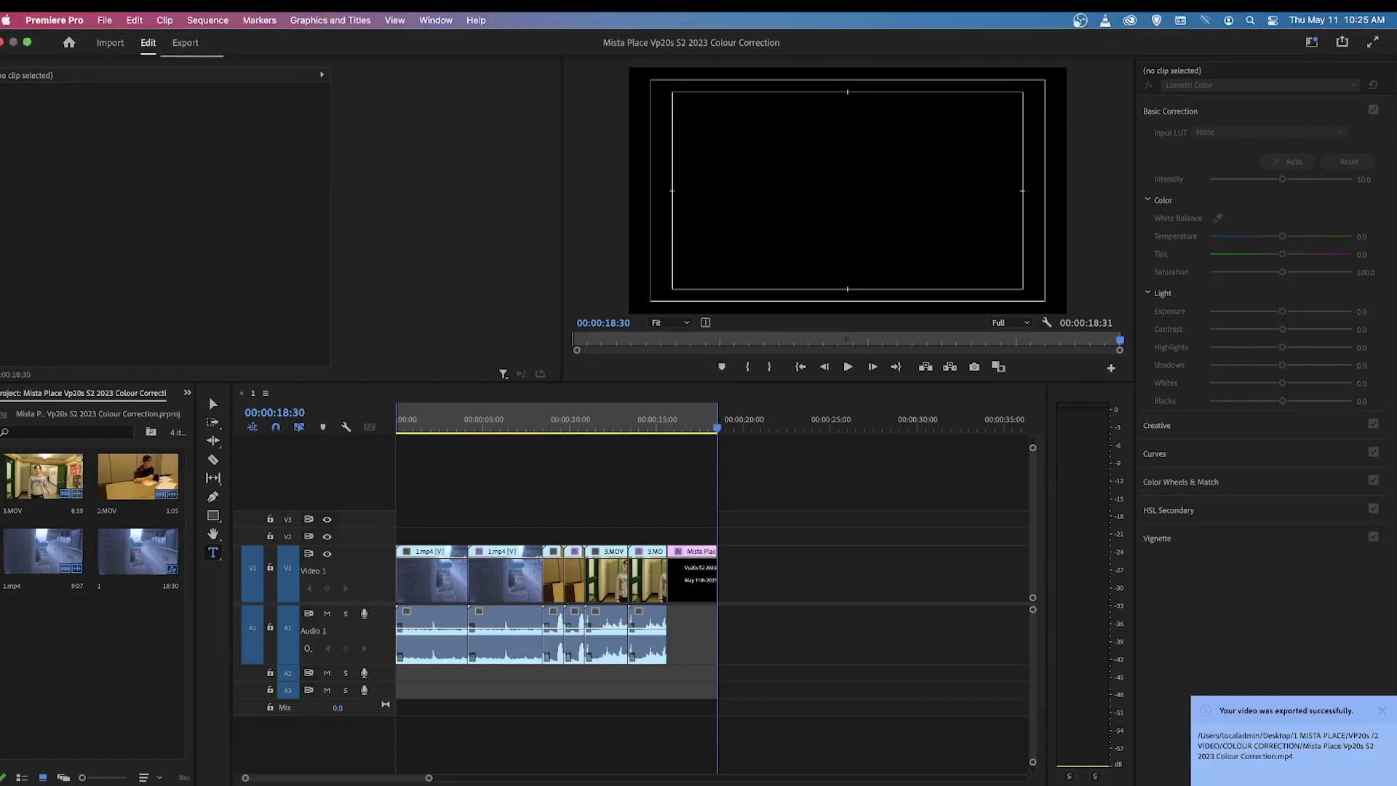
left_click(27, 43)
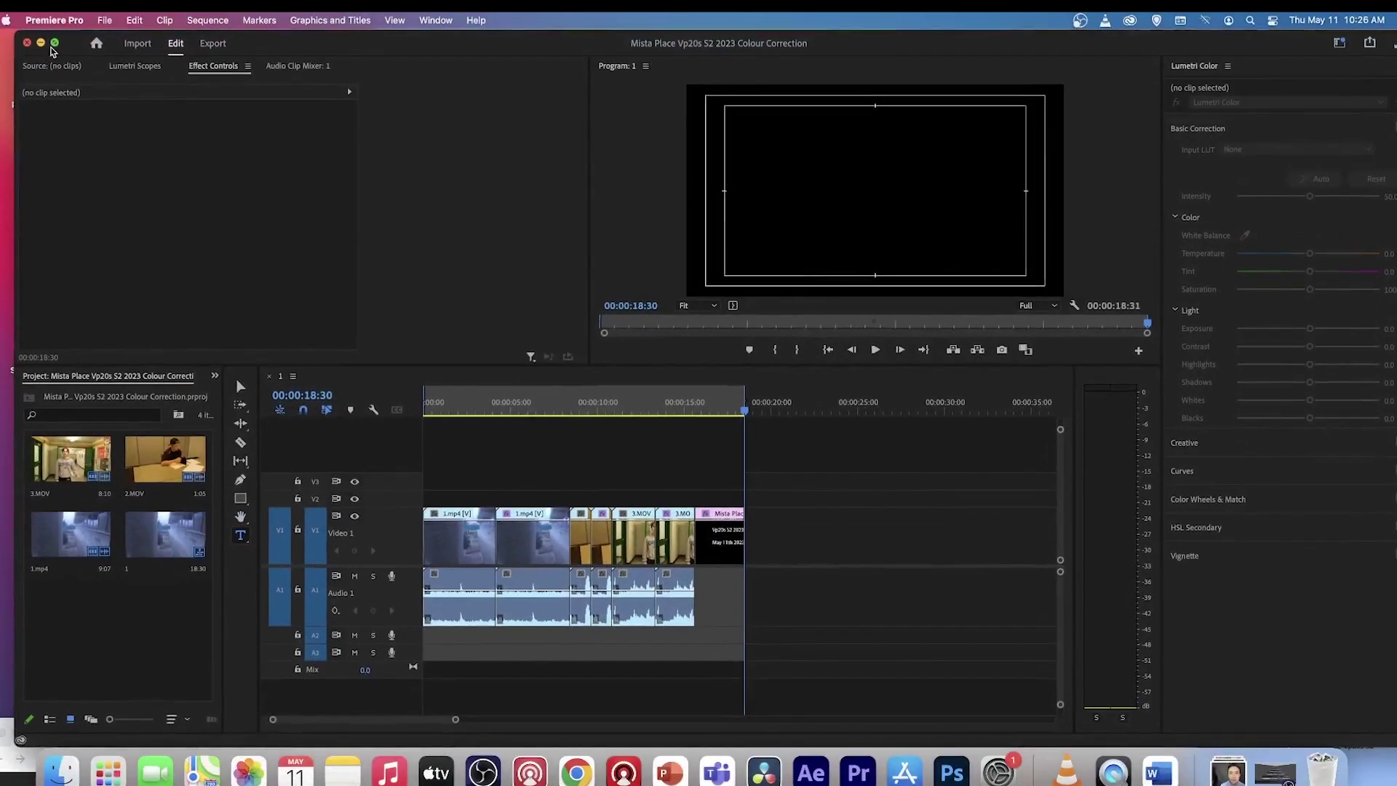
Minimize the editor and, in Finder's COLOUR CORRECTION folder, copy the exported MP4 together with the Premiere project file
left_click(42, 42)
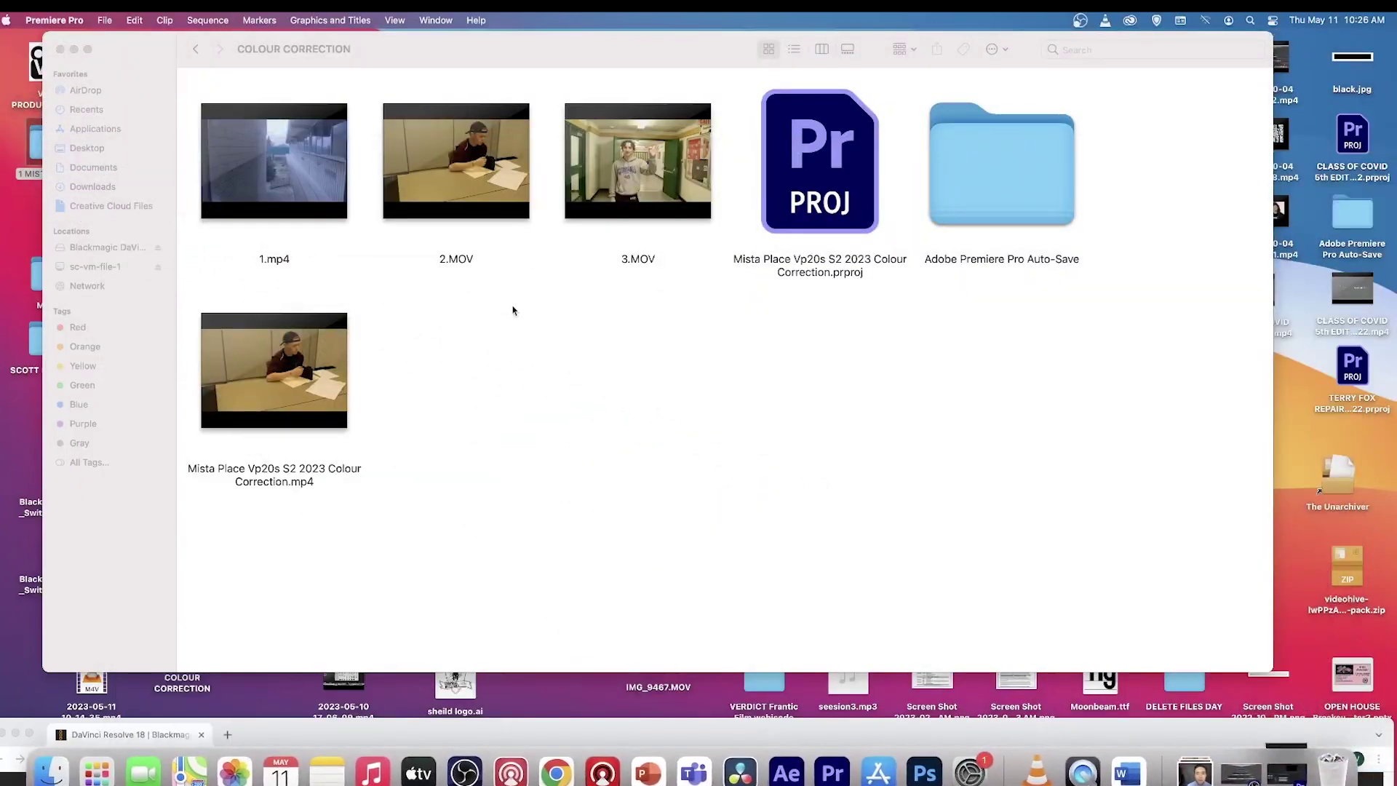
left_click(329, 389)
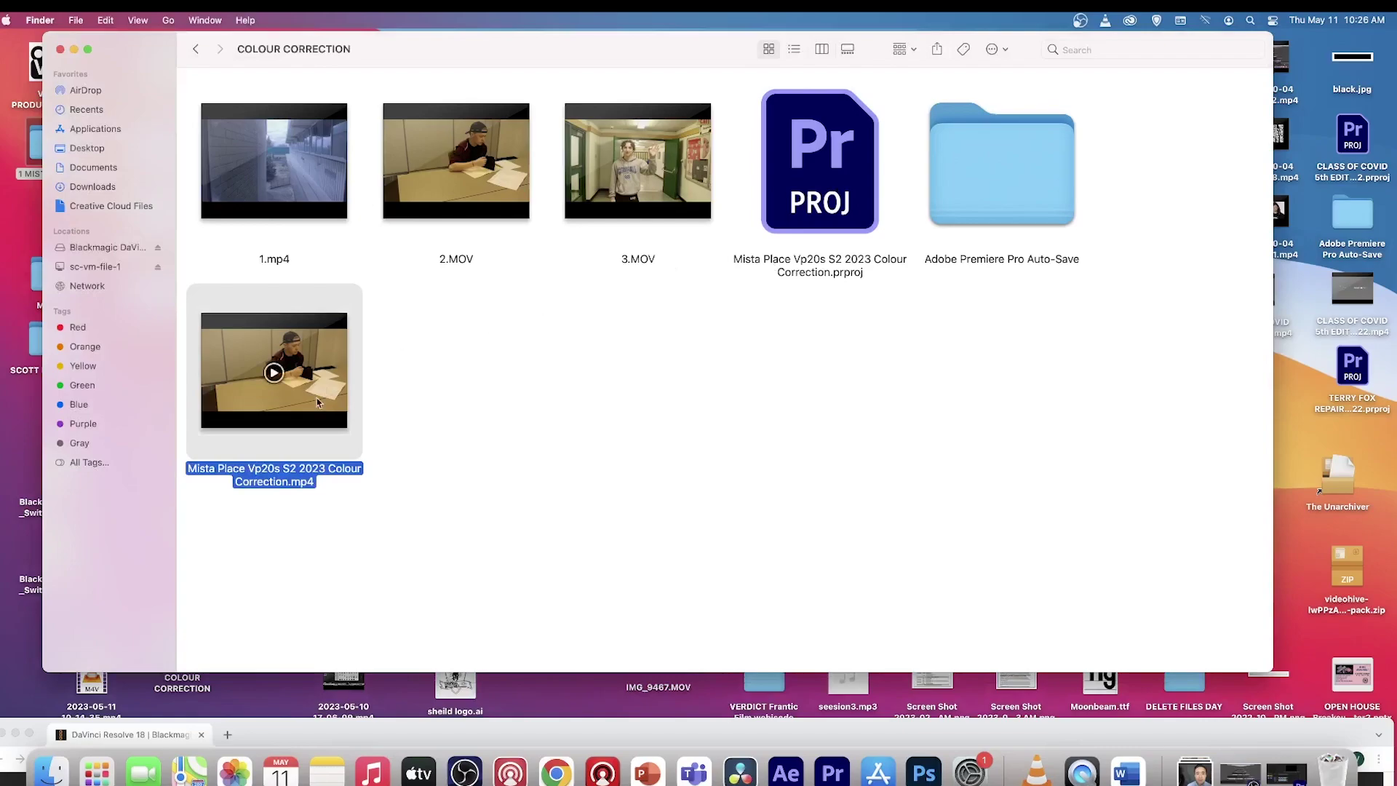
left_click(851, 186, "super")
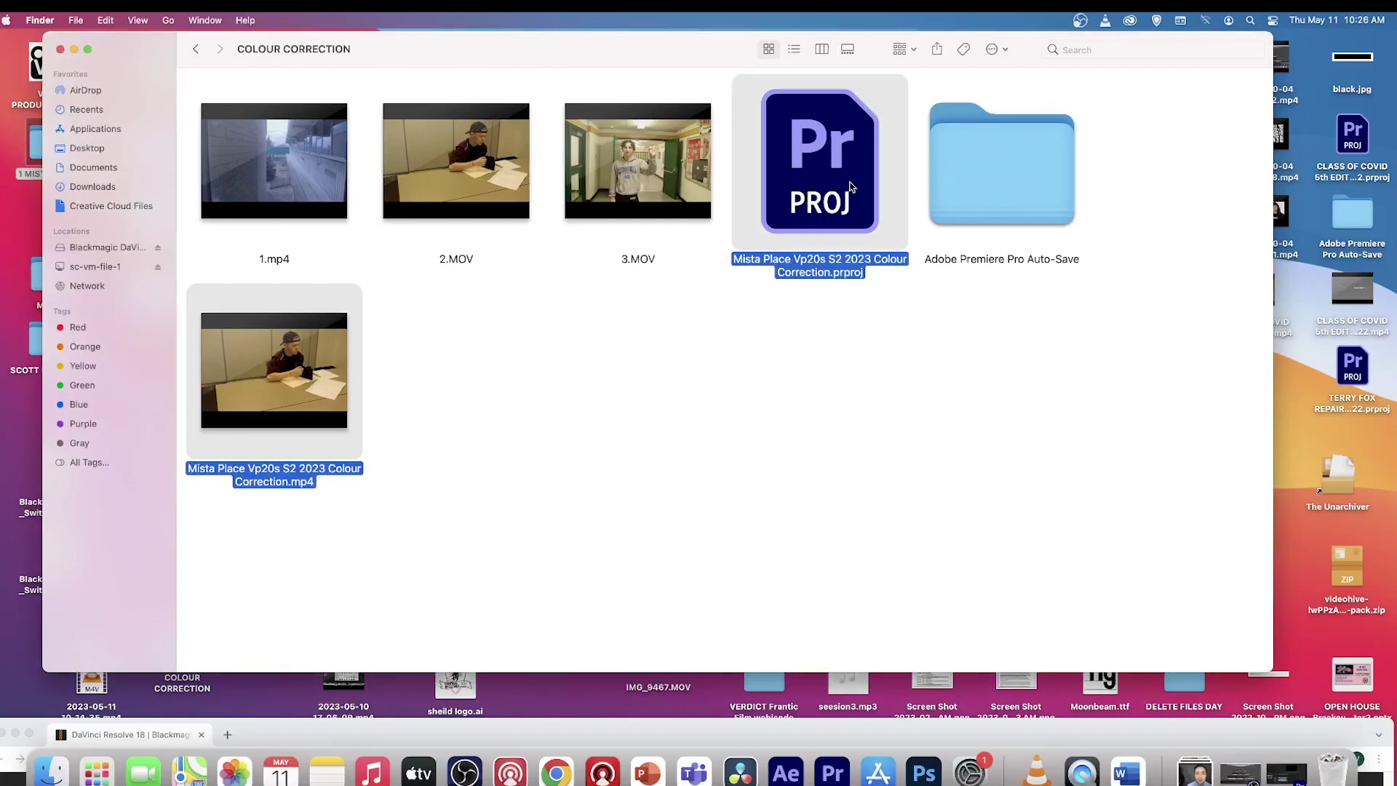
right_click(852, 188)
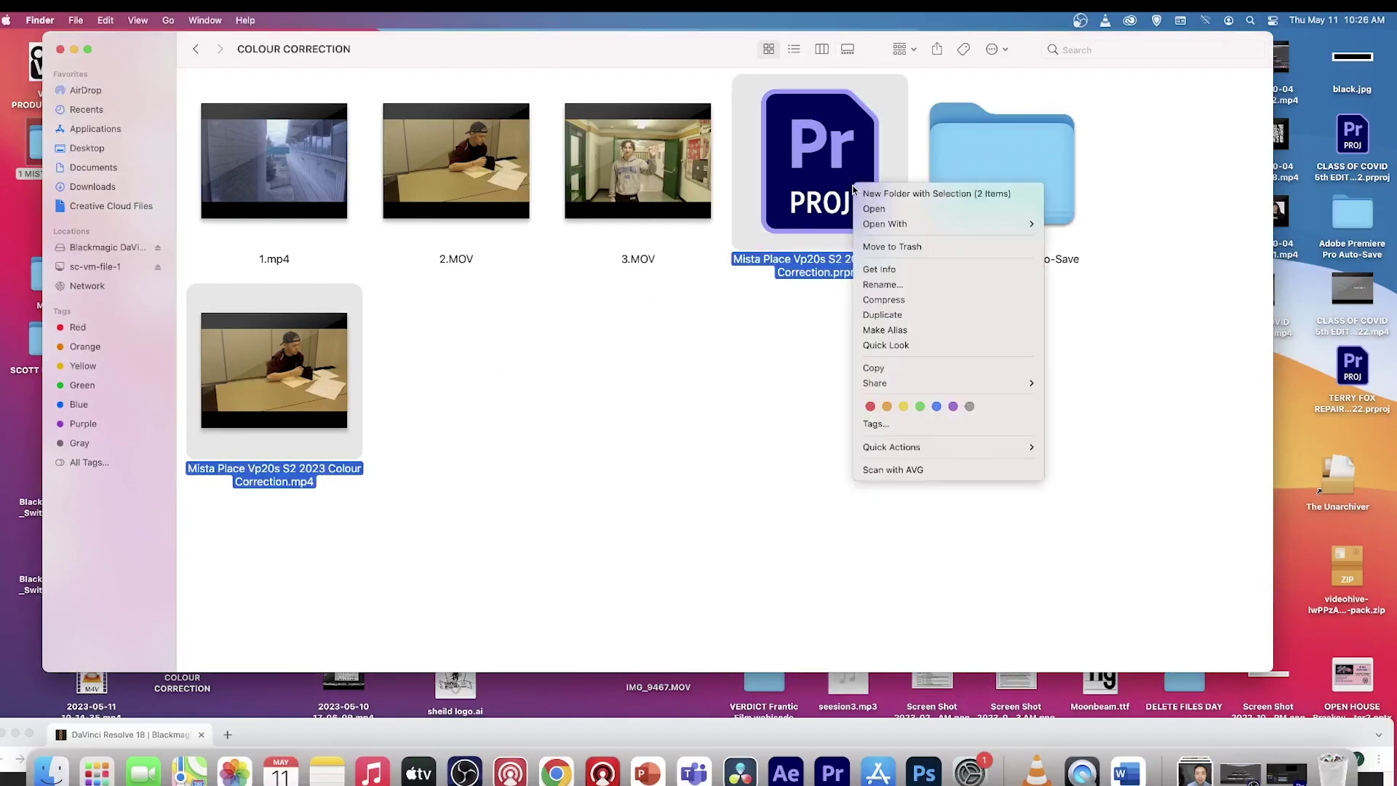
left_click(908, 371)
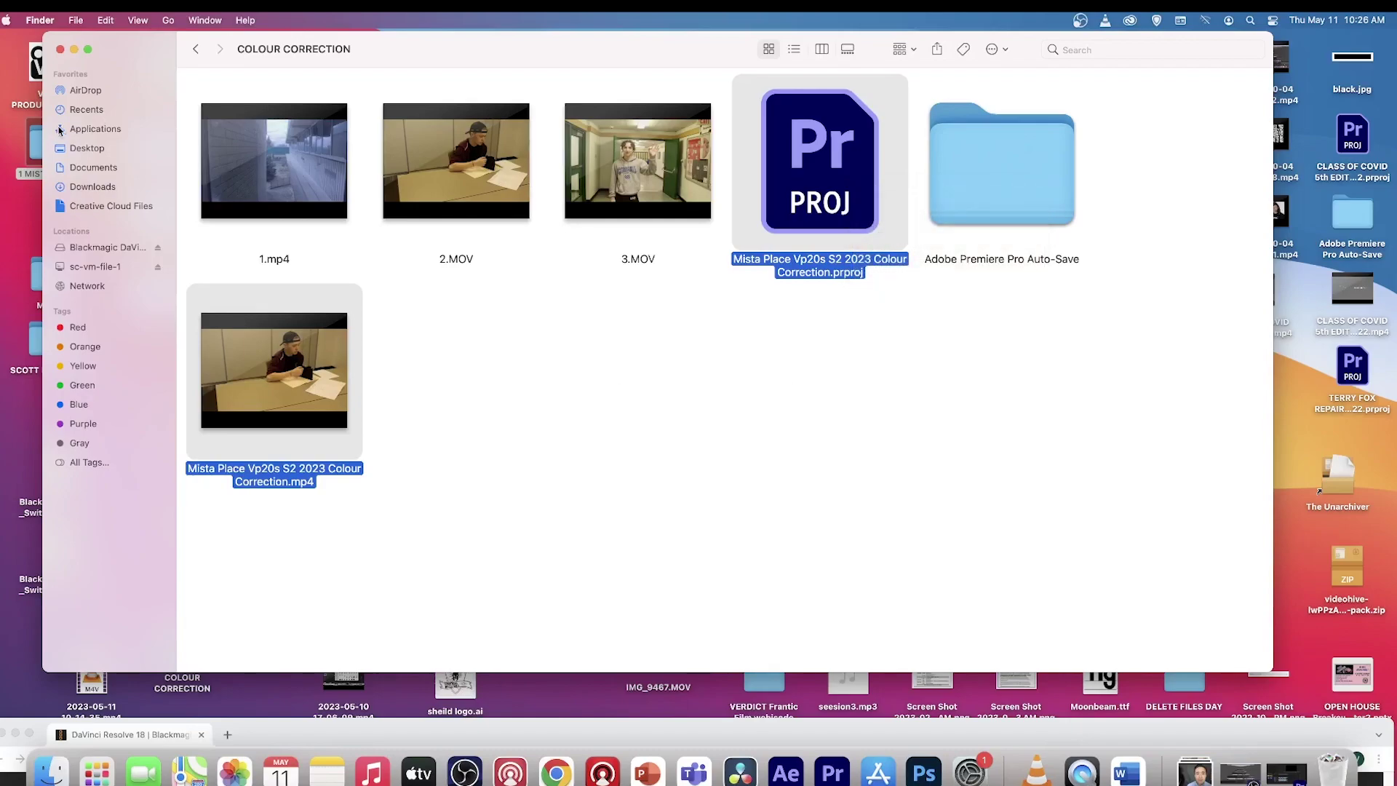
Open the PER 1 VP20s folder inside 2 HAND-IN FOLDER through the VIDEO PRODUCTION alias on the desktop
left_click(82, 148)
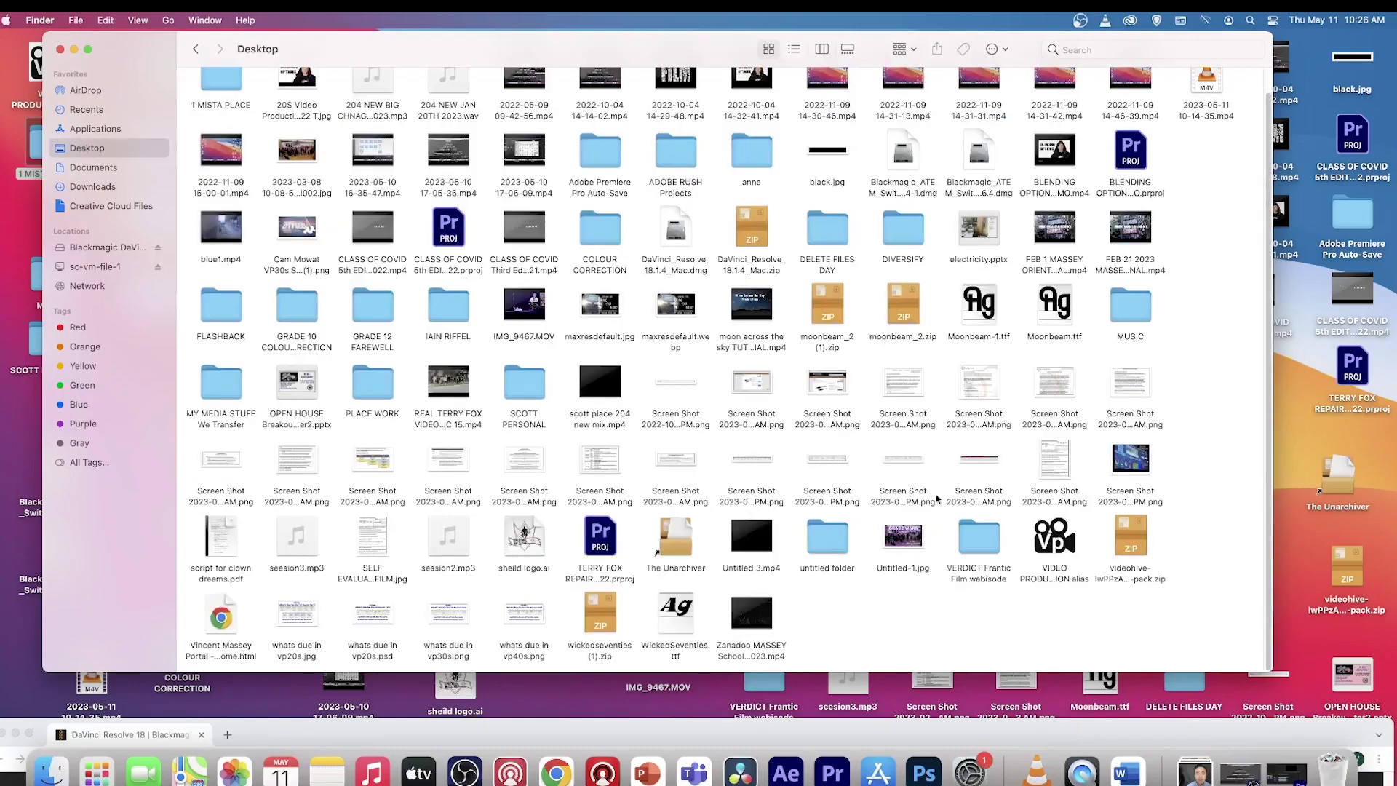
double_click(1054, 535)
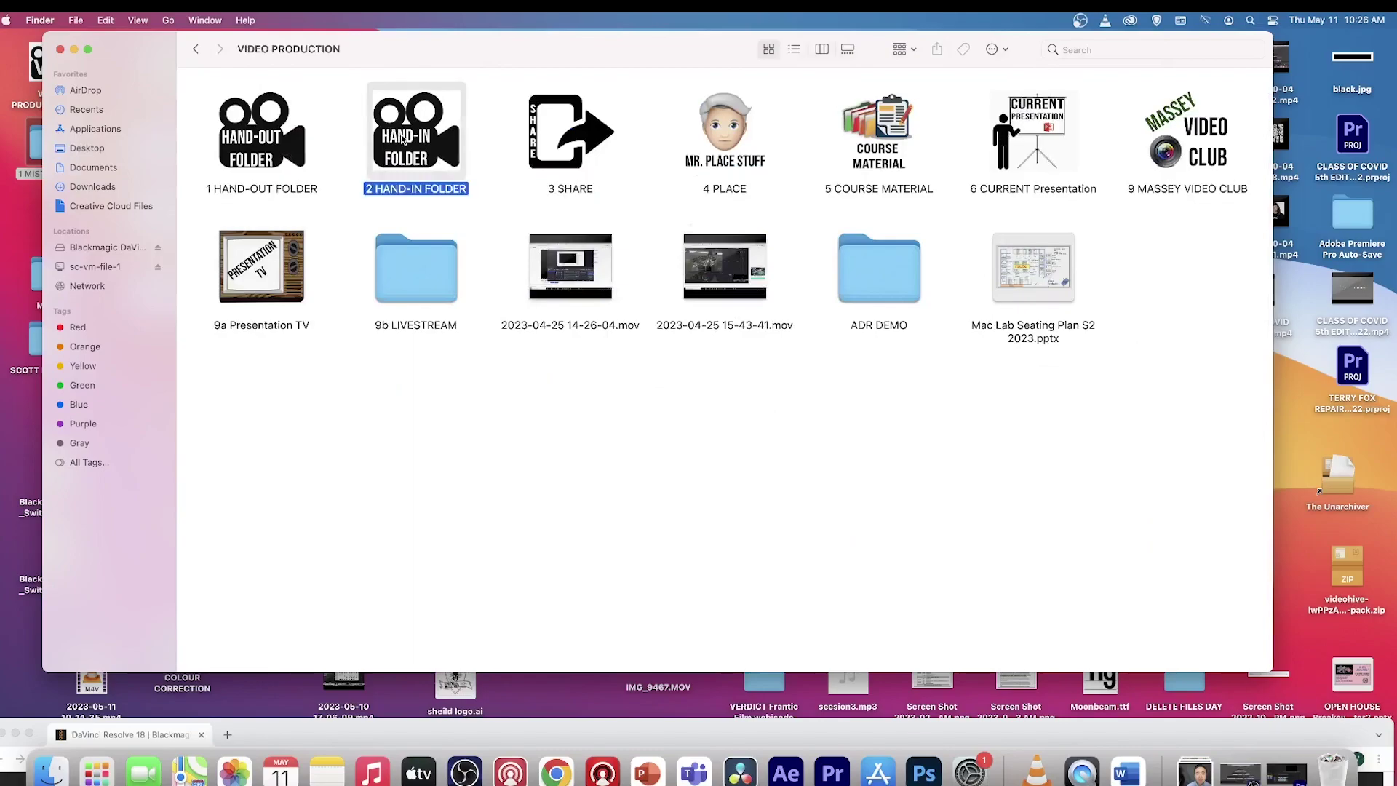
double_click(402, 139)
double_click(287, 199)
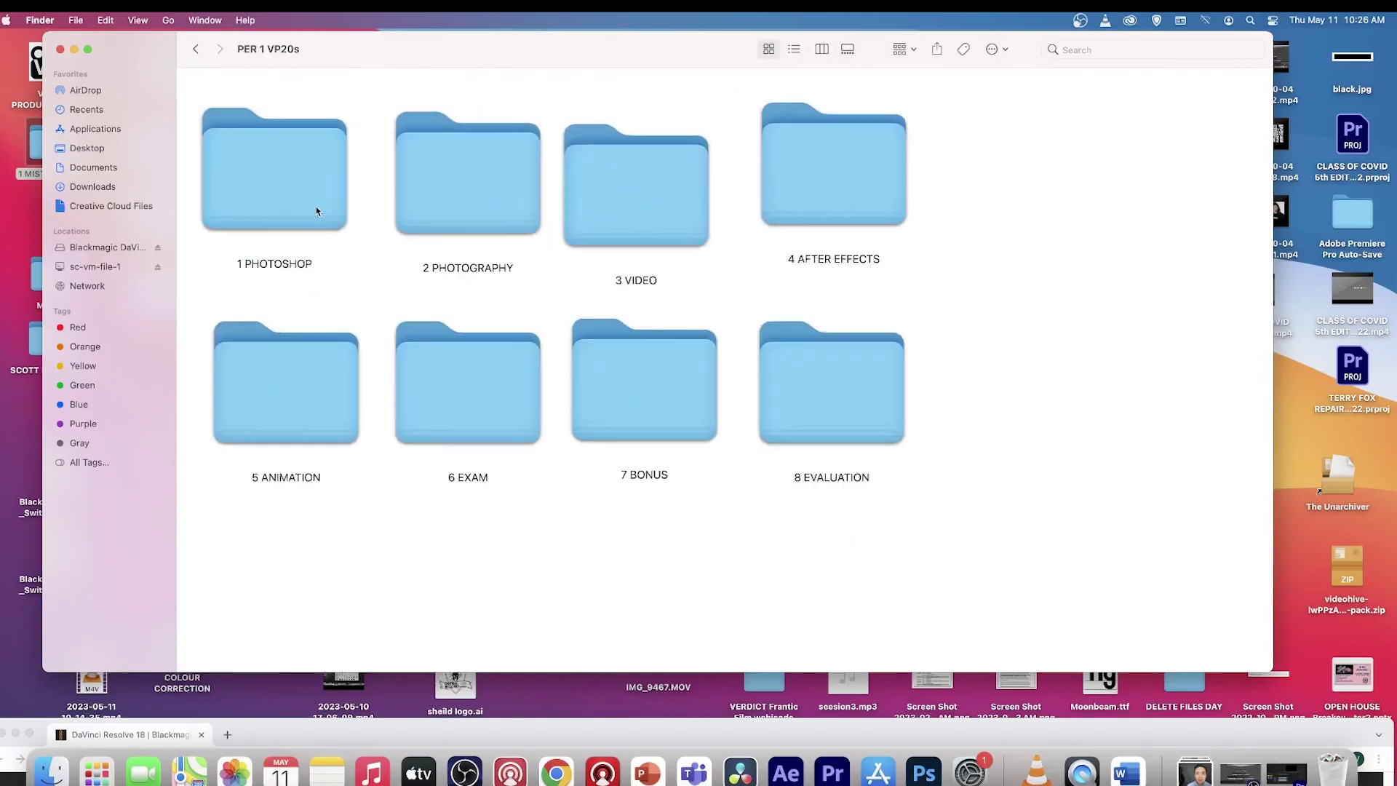
Paste the copied video and project file into the 3 VIDEO / COLOUR CORRECTION in Premiere Pro folder
double_click(624, 196)
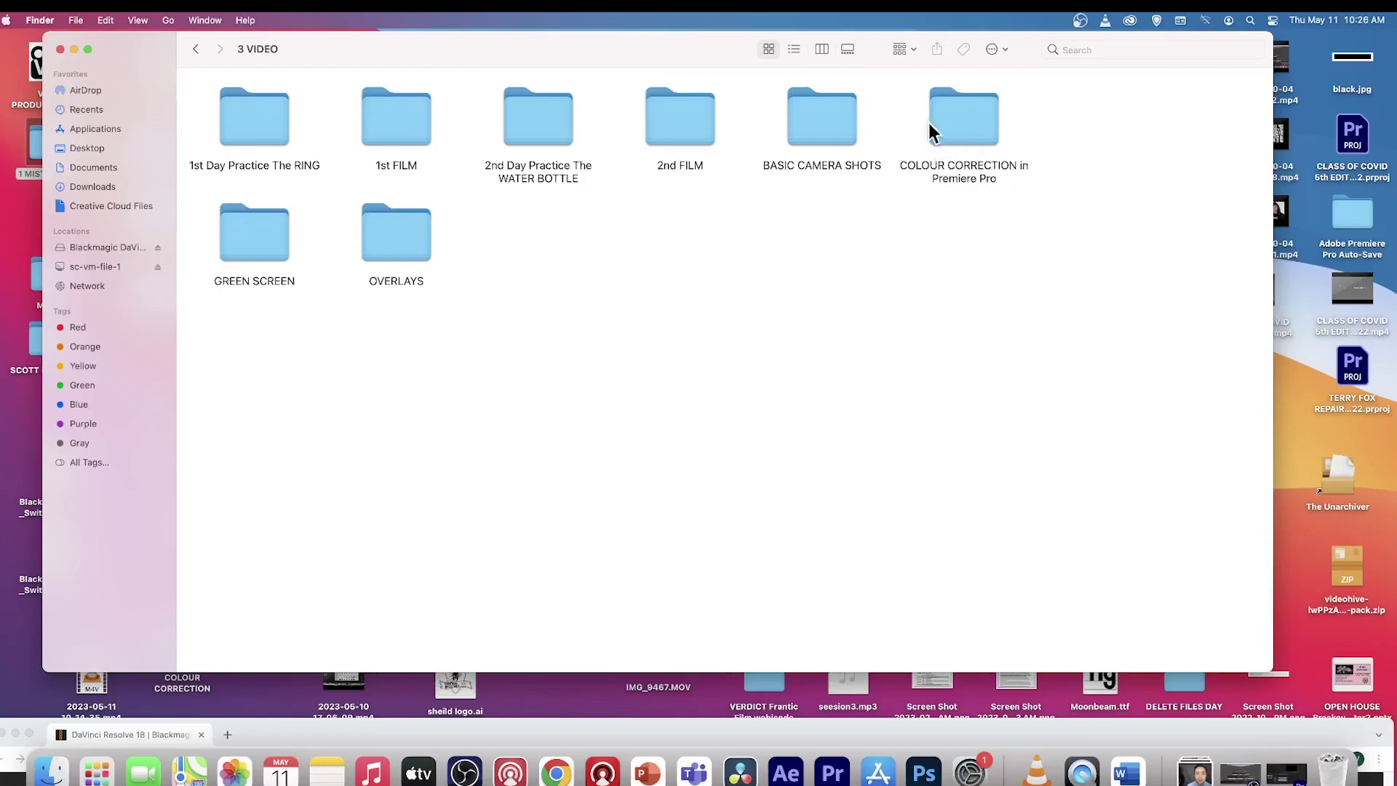
left_click(979, 124)
double_click(978, 124)
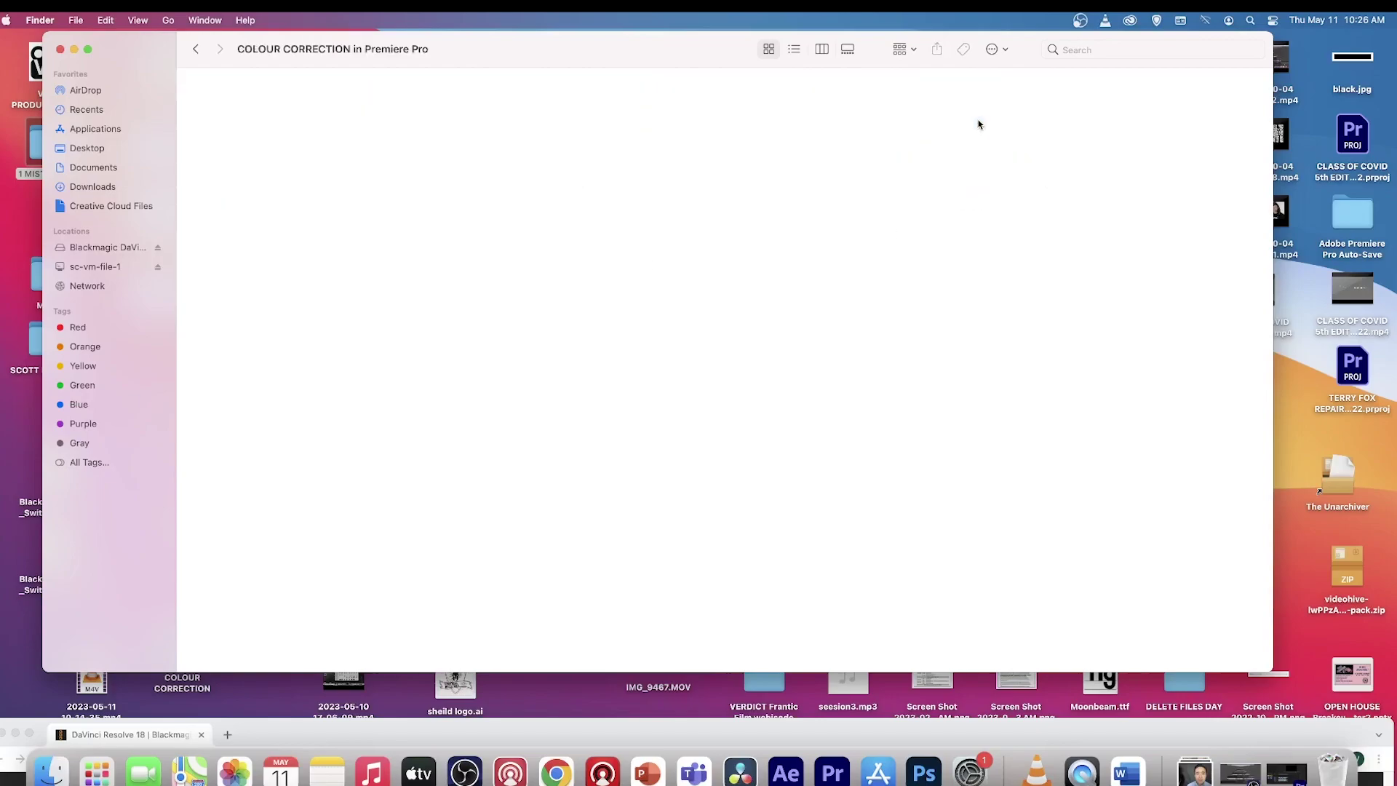
right_click(237, 192)
left_click(280, 213)
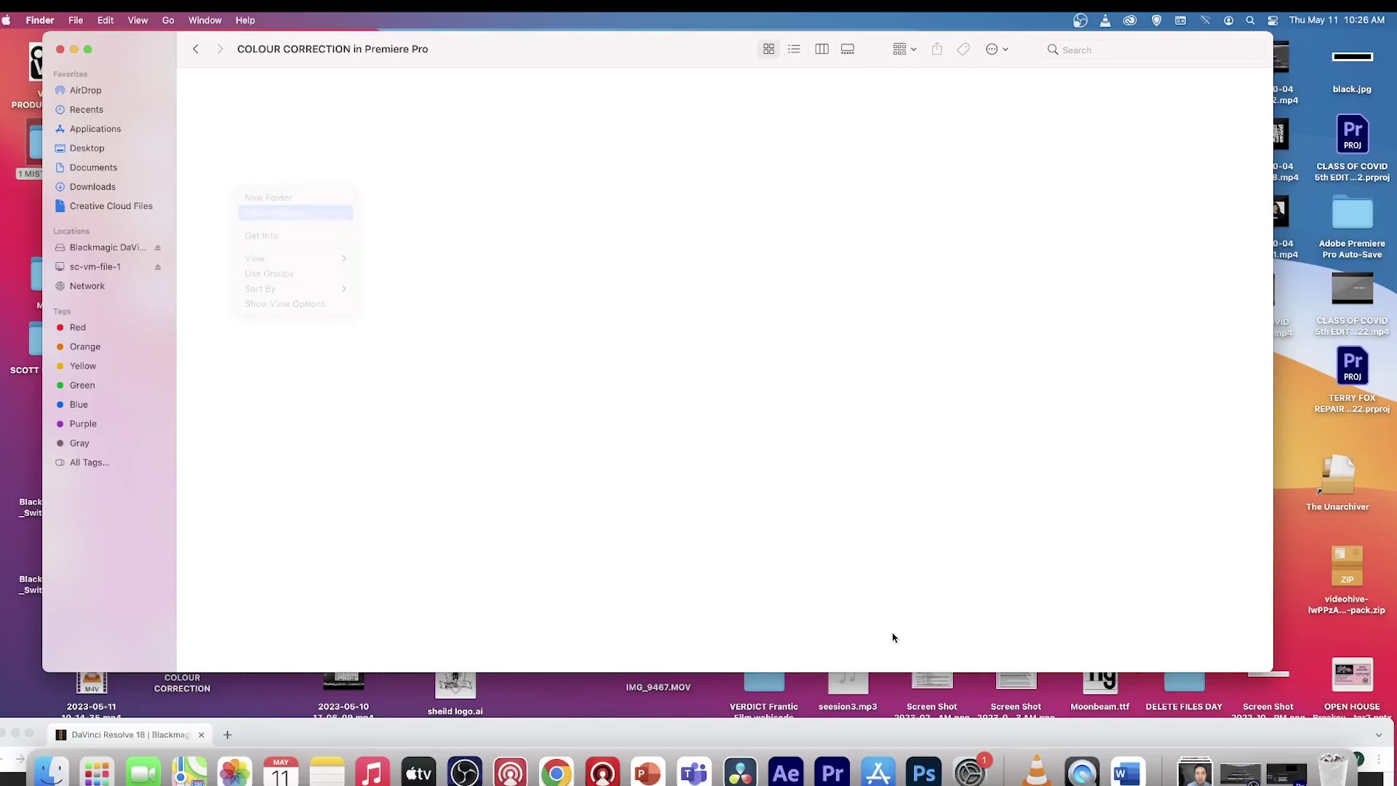